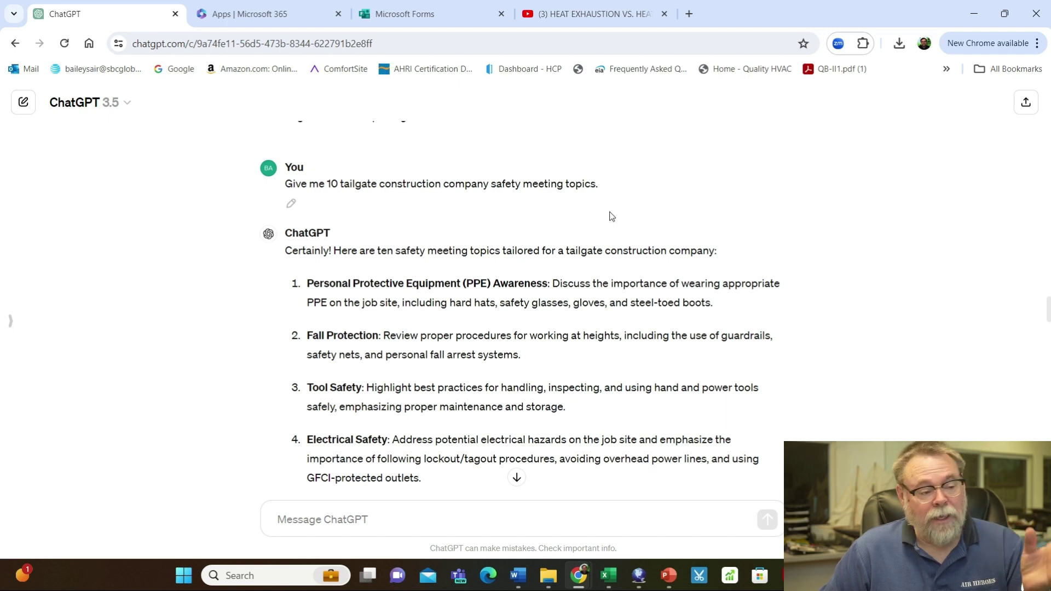
Scroll the ChatGPT conversation down to the multiple-choice heat-illness questions with A–D answers
scroll(634, 226, down, 1)
scroll(634, 226, down, 5)
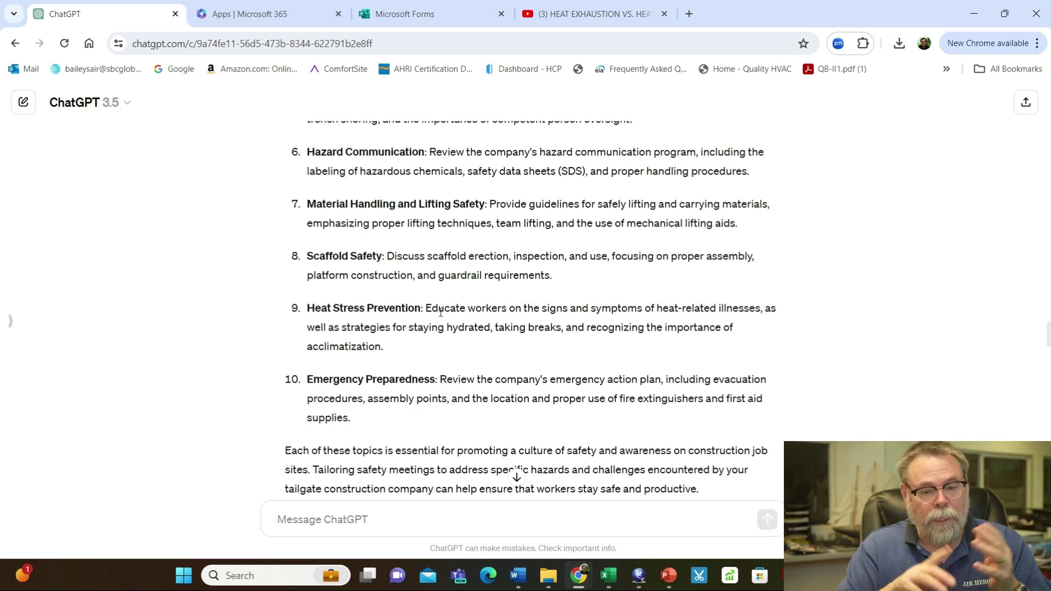
scroll(442, 313, down, 5)
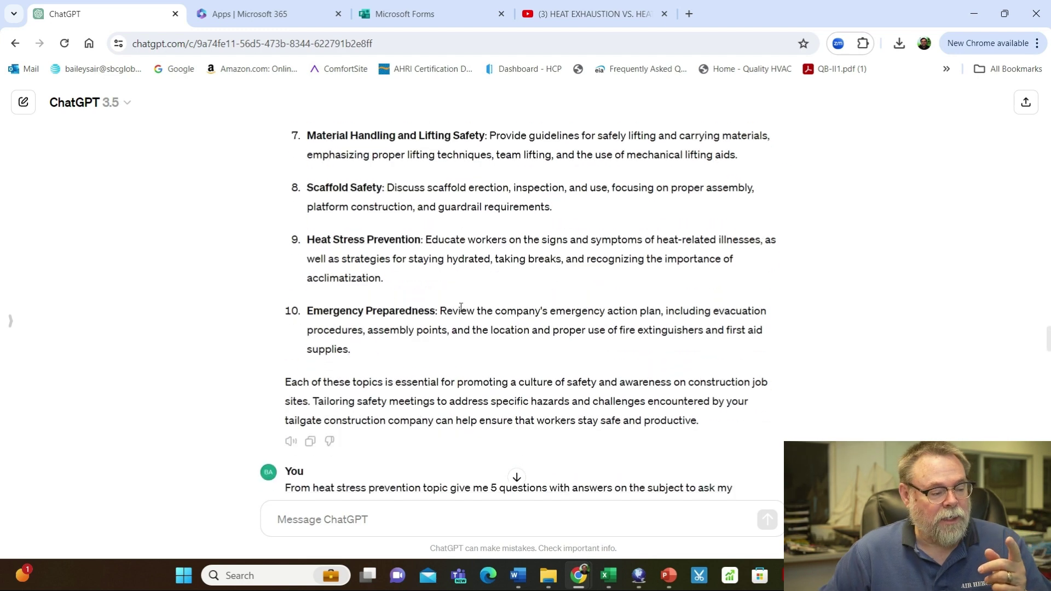
scroll(352, 316, down, 1)
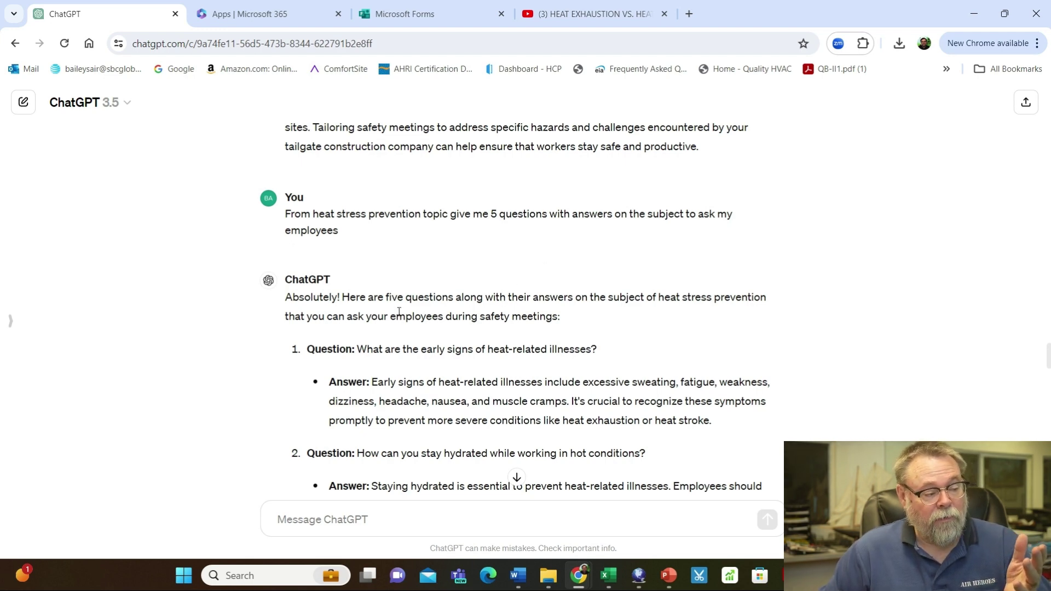
scroll(433, 298, down, 3)
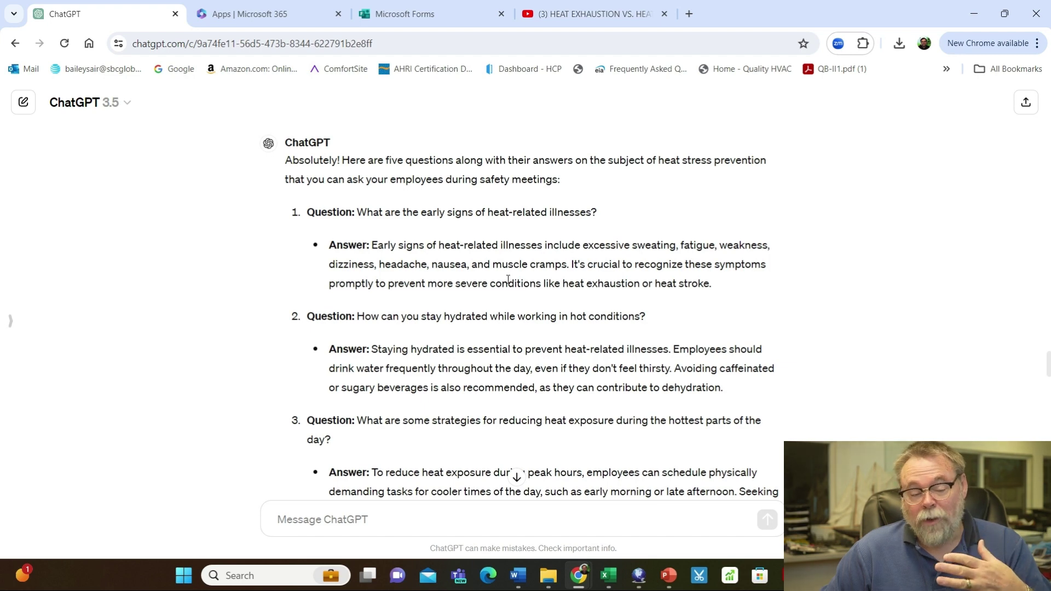
scroll(508, 279, down, 8)
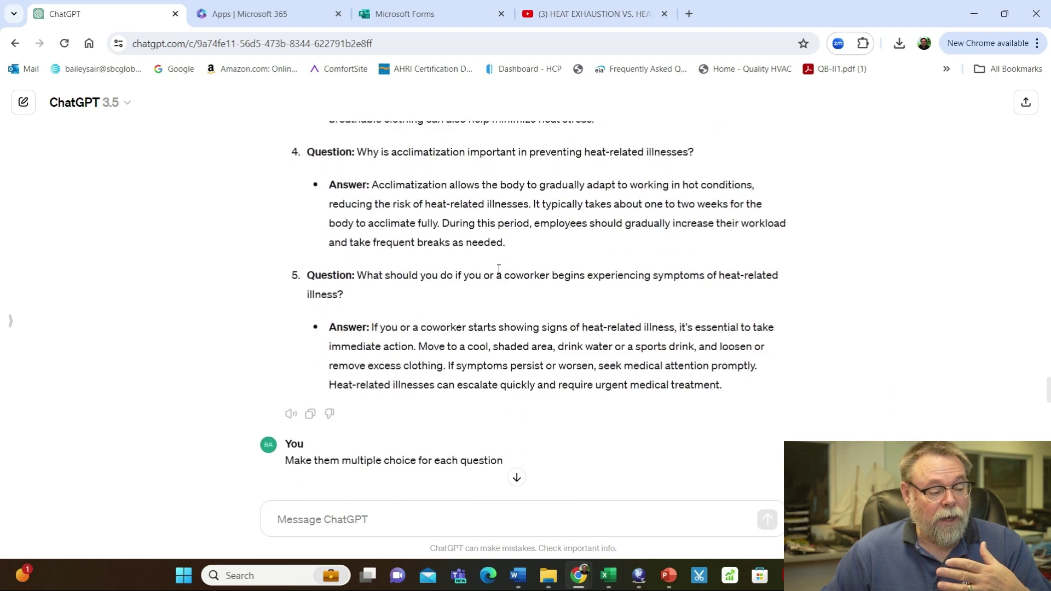
scroll(499, 269, down, 1)
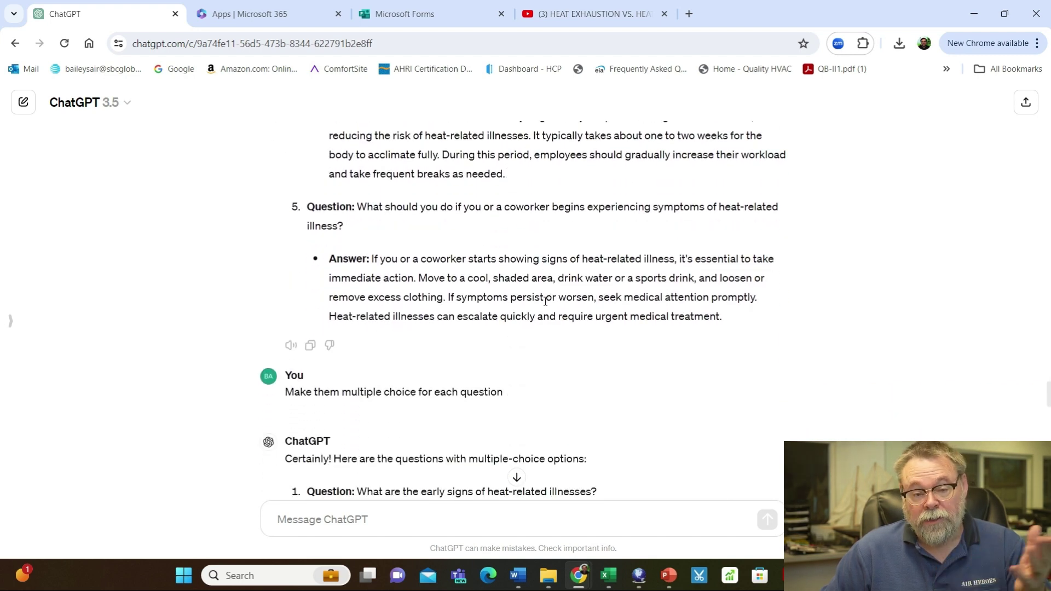
scroll(547, 298, down, 4)
scroll(518, 293, down, 1)
scroll(518, 293, up, 1)
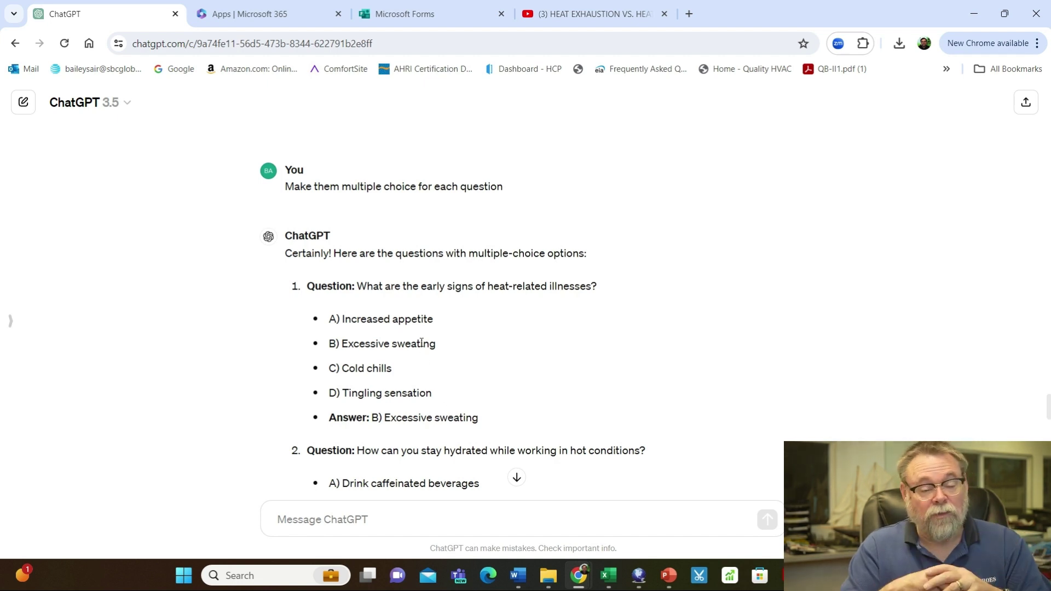
Start a new quiz in Microsoft Forms and title it 'Heat Illness prevention 05-14-24'
click(408, 15)
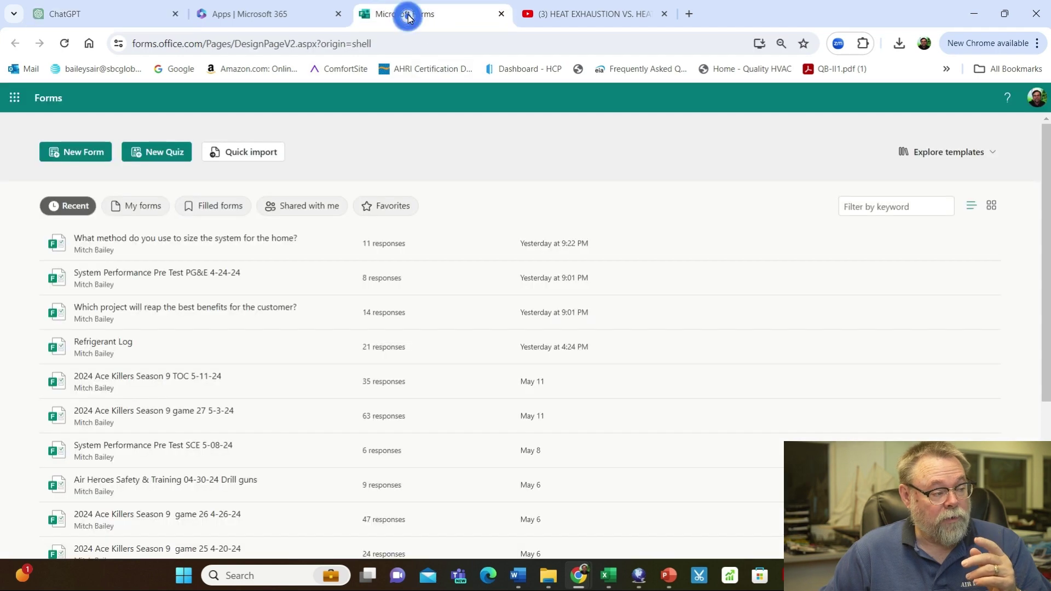
click(156, 153)
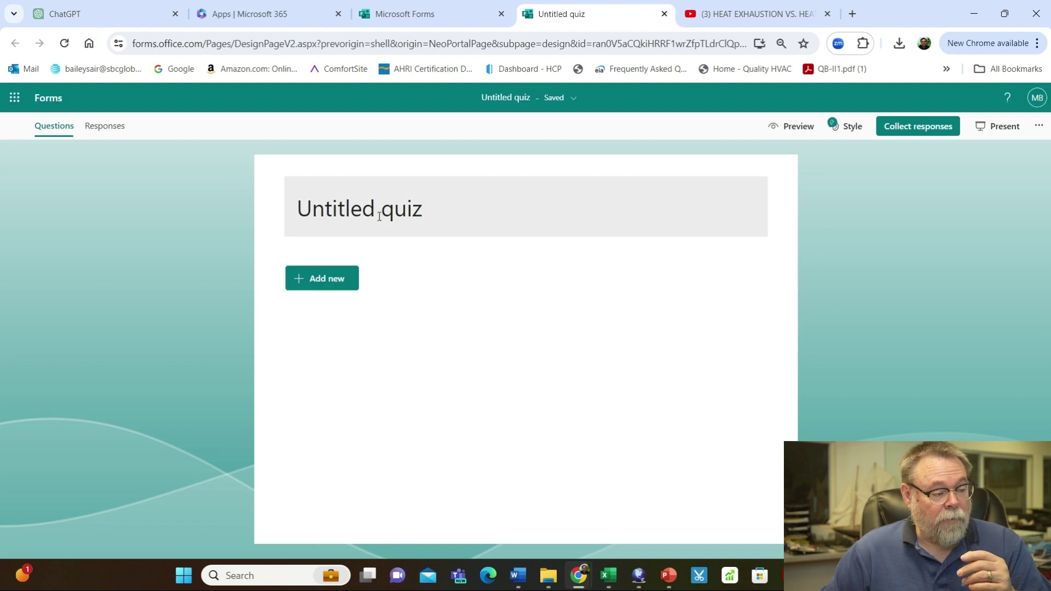
click(378, 211)
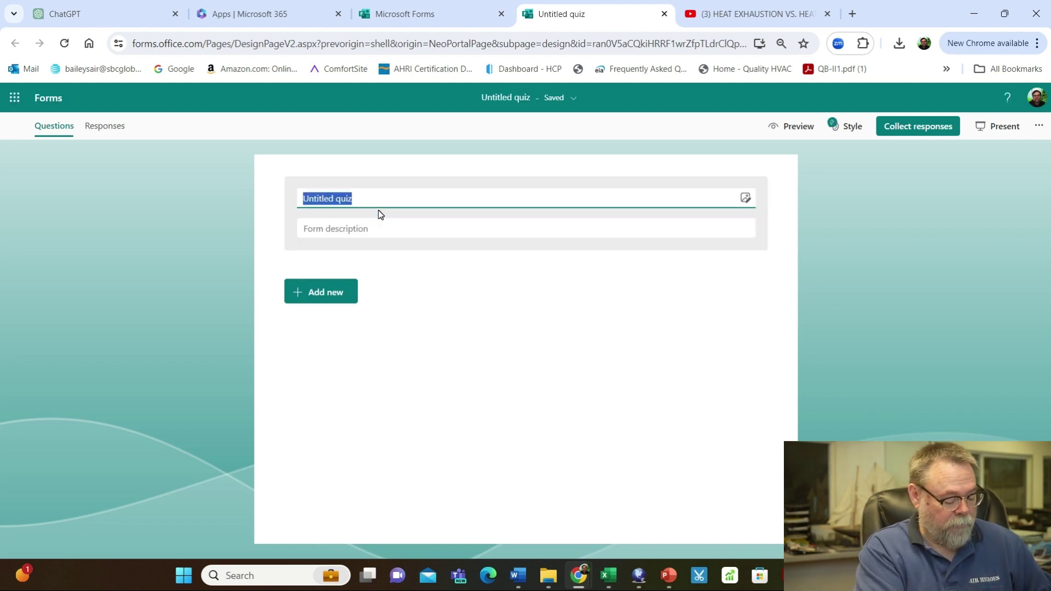
text(Heat )
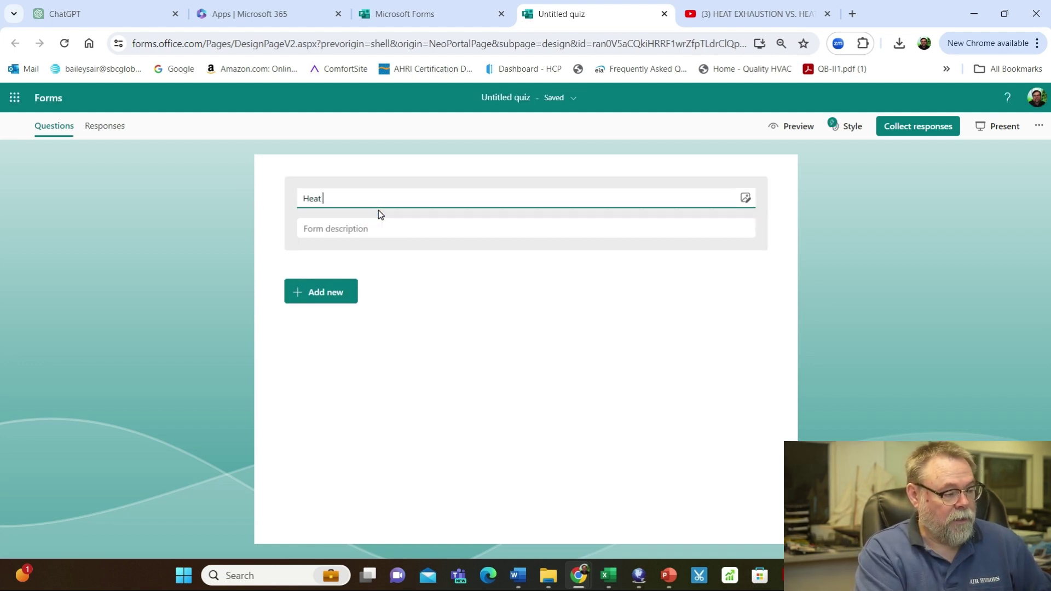
text(Illne)
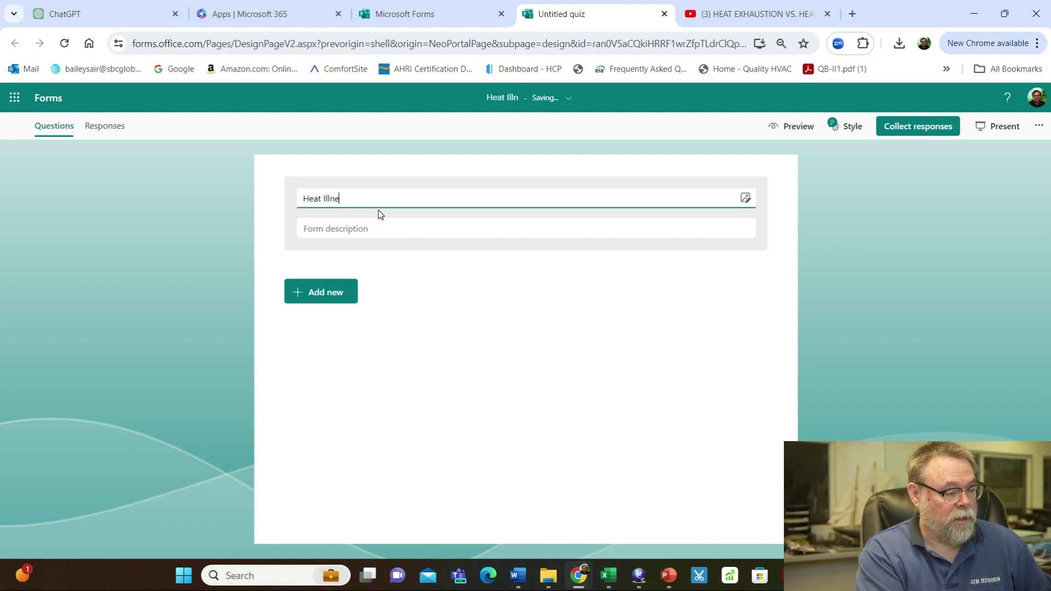
text(sss)
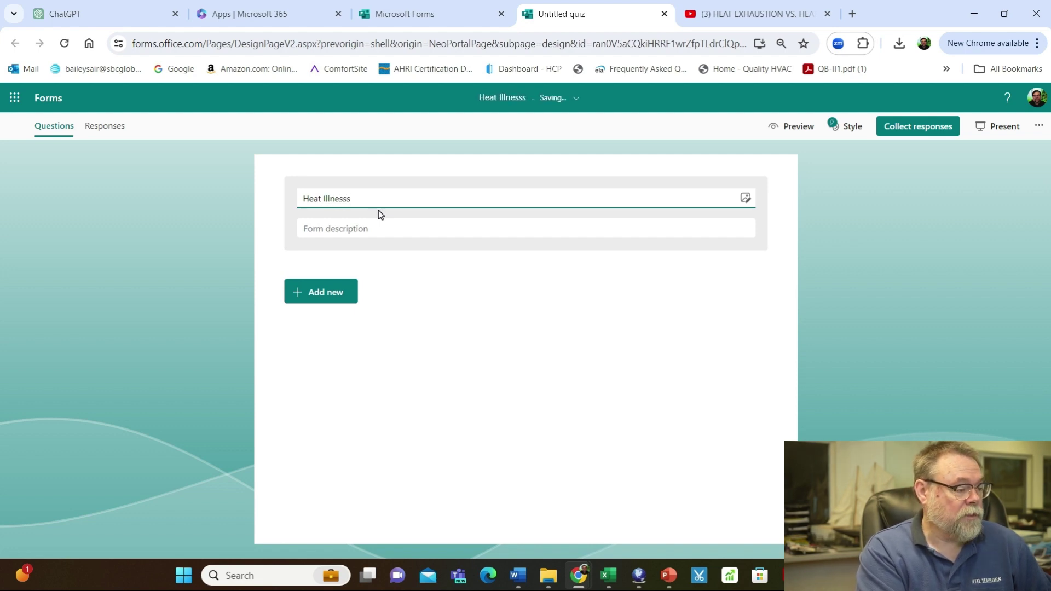
text( spreve)
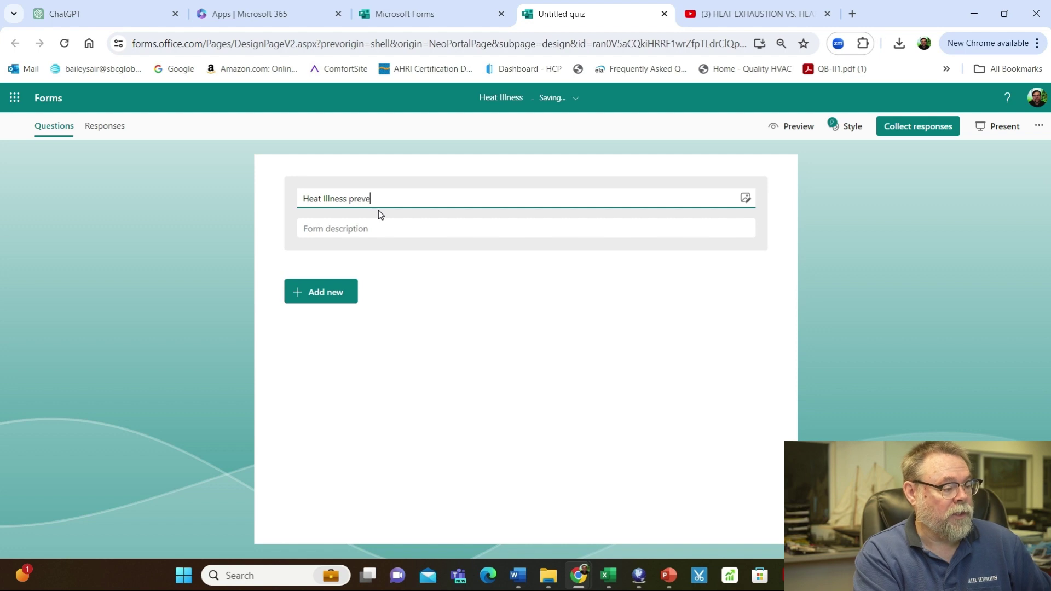
text(ntion)
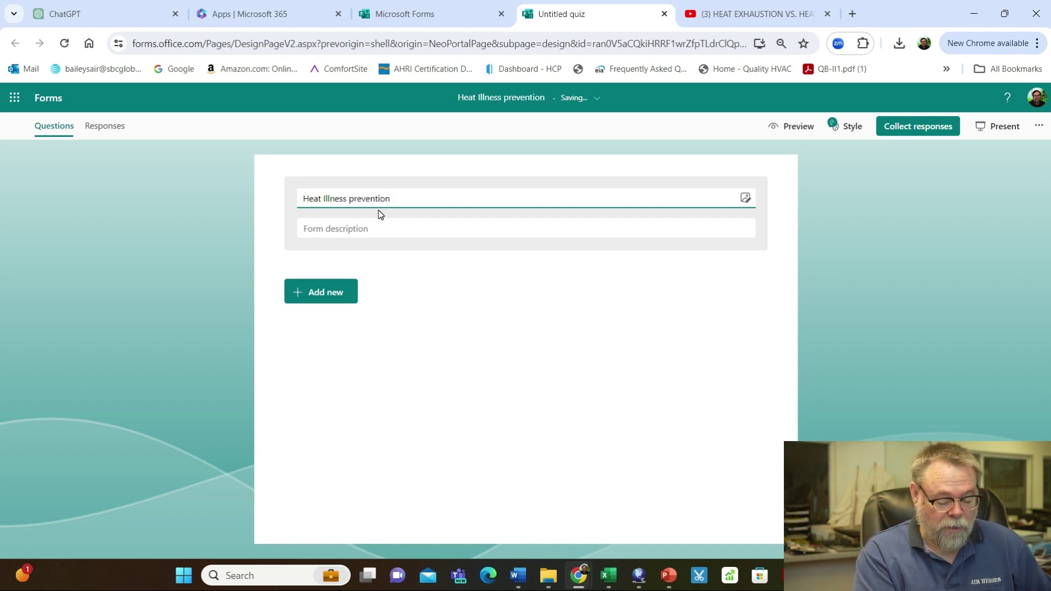
text( 05-14-)
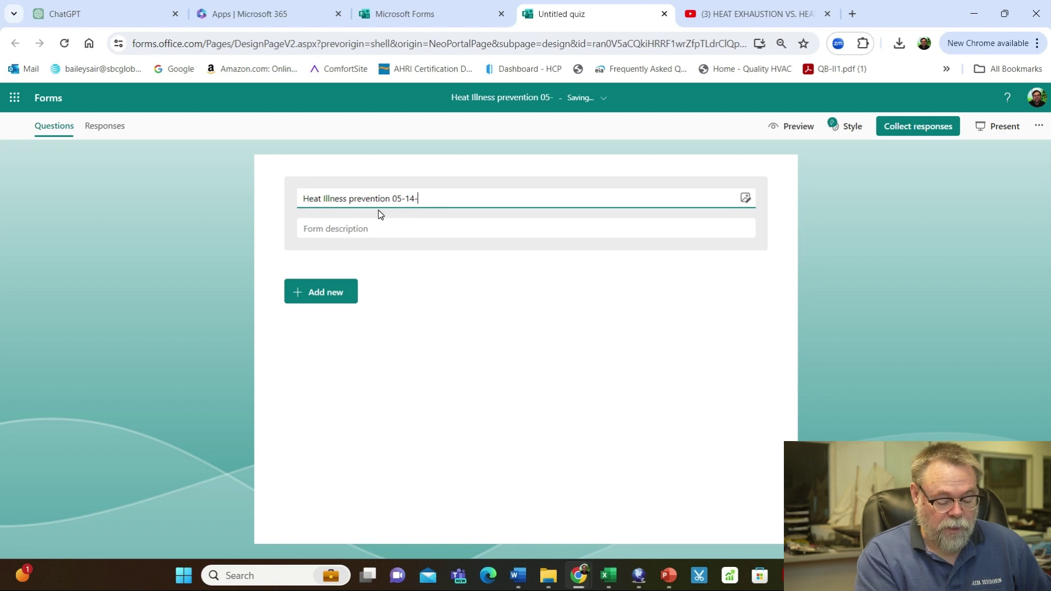
text(24)
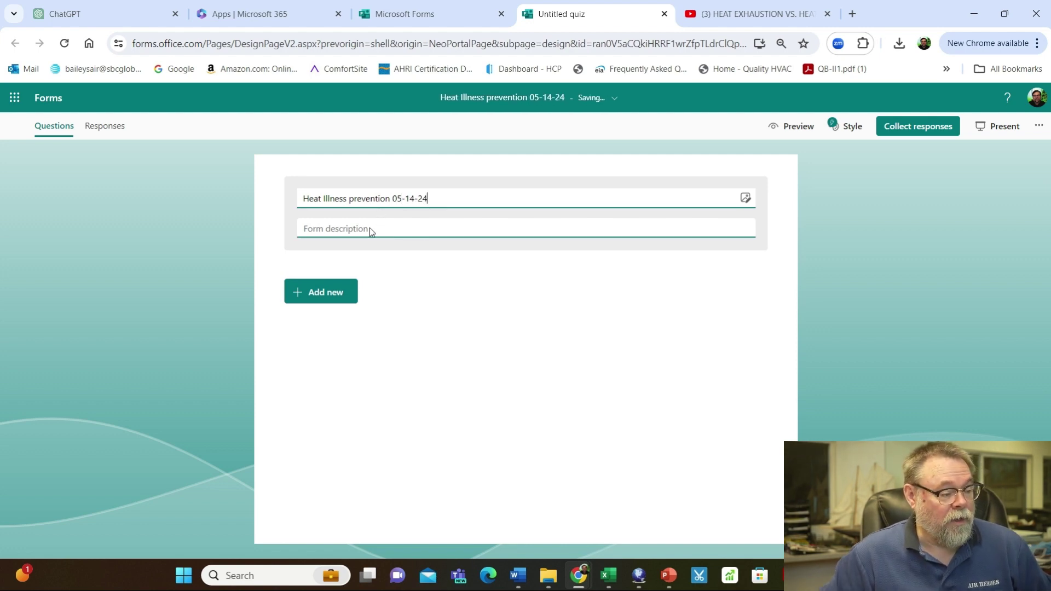
Add a required text question titled 'First Name'
click(332, 295)
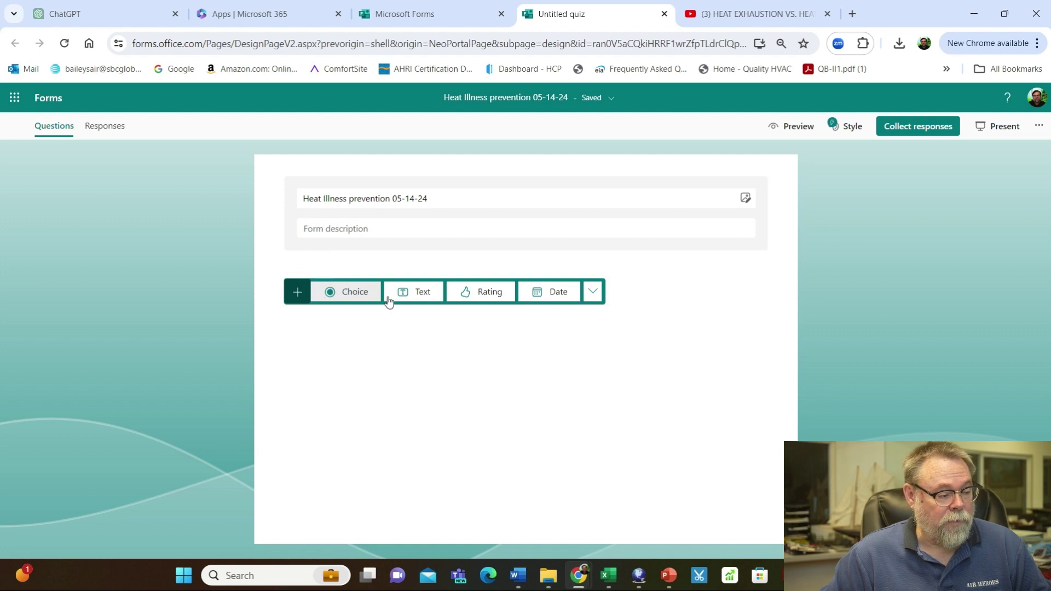
click(414, 300)
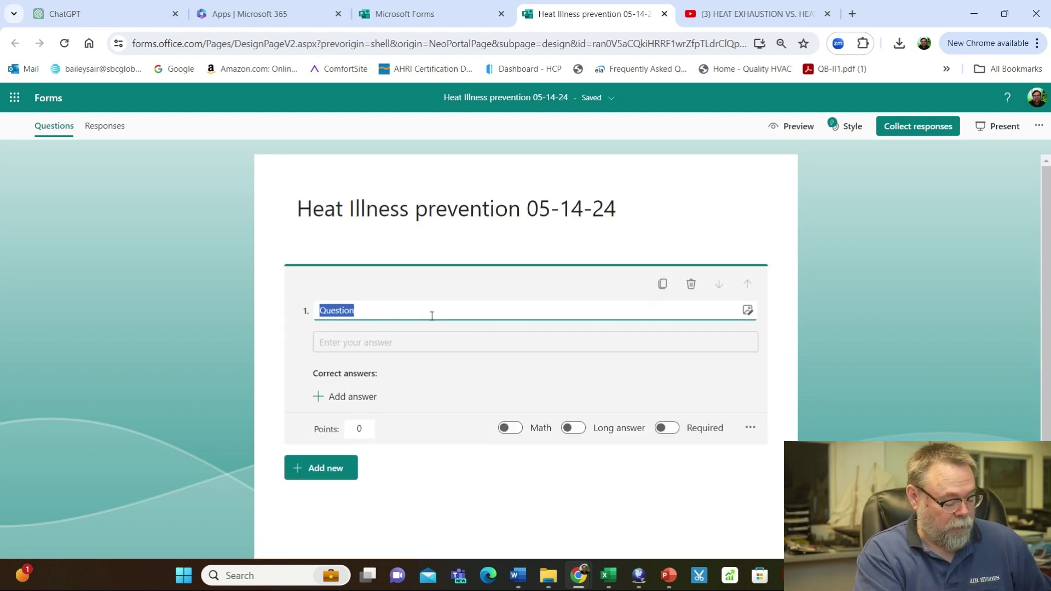
text(Firast)
key(BackSpace)
key(BackSpace)
key(BackSpace)
text(st Name)
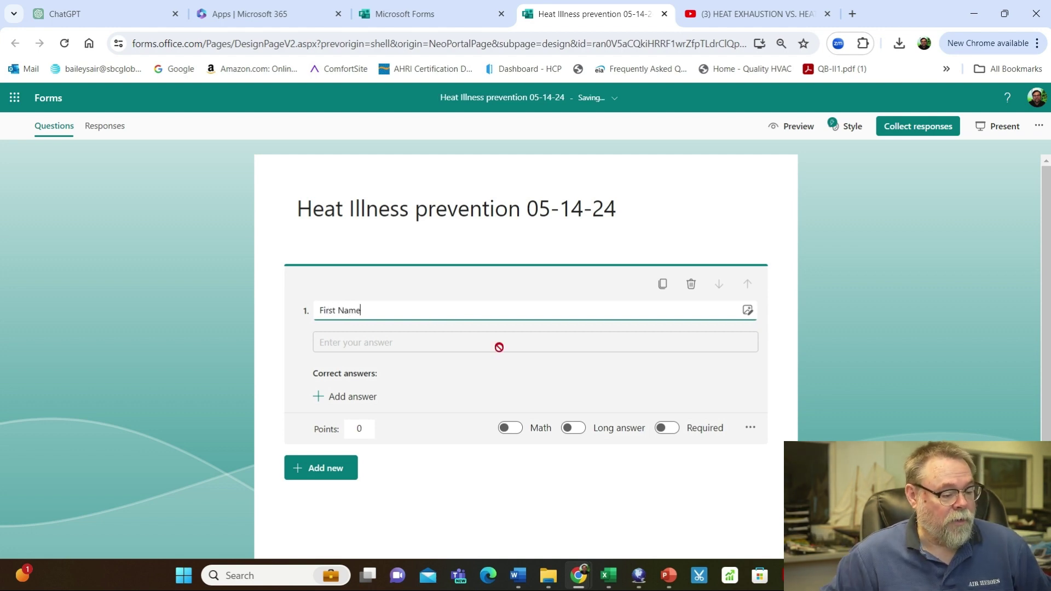
click(669, 429)
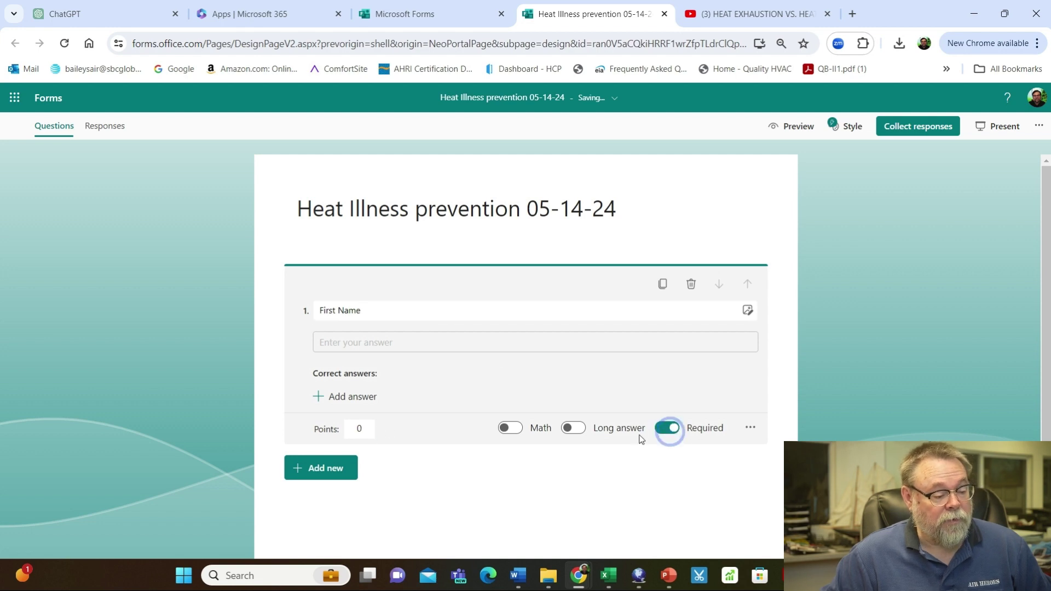
Add a second text question titled 'Last Name'
click(330, 470)
click(425, 468)
text(Las)
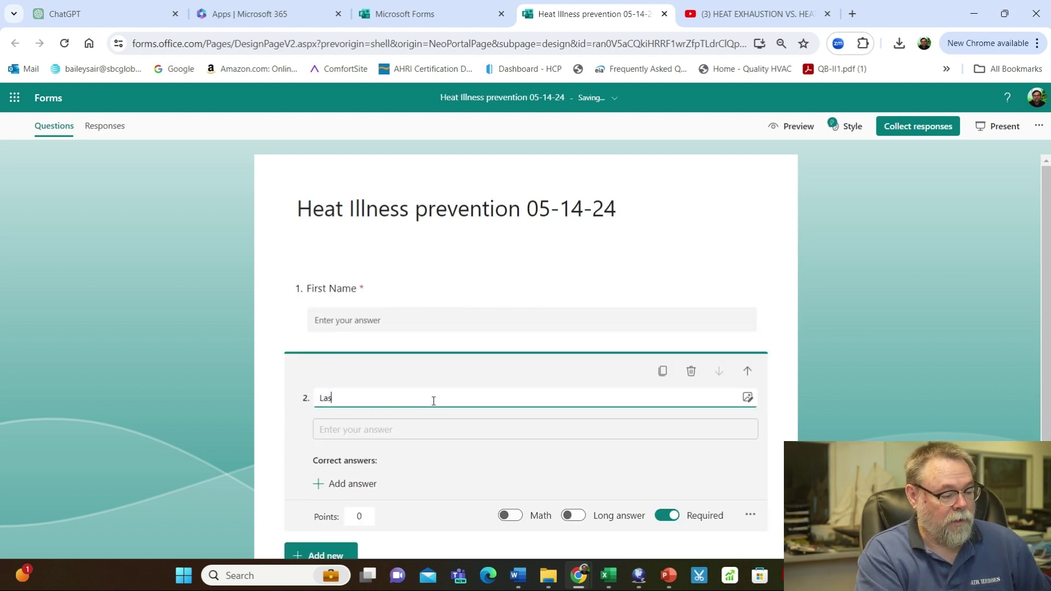
text(t Name)
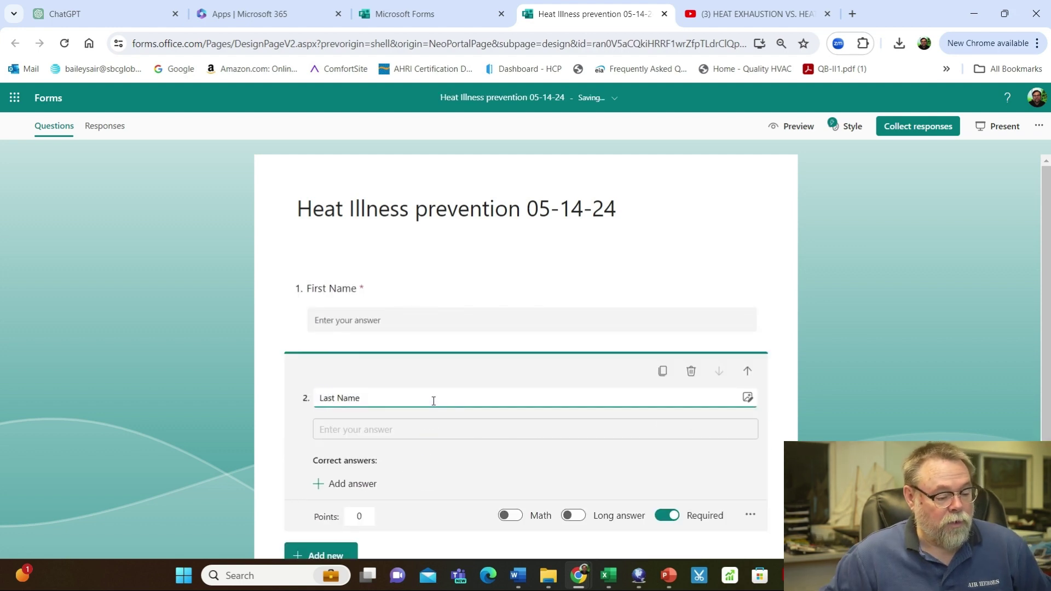
scroll(445, 389, down, 2)
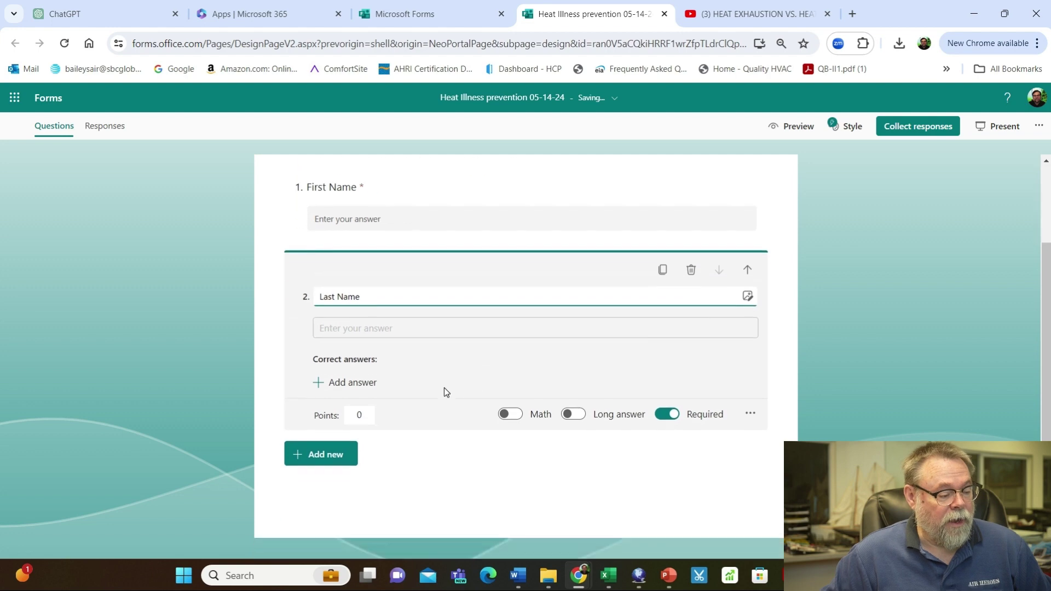
click(318, 457)
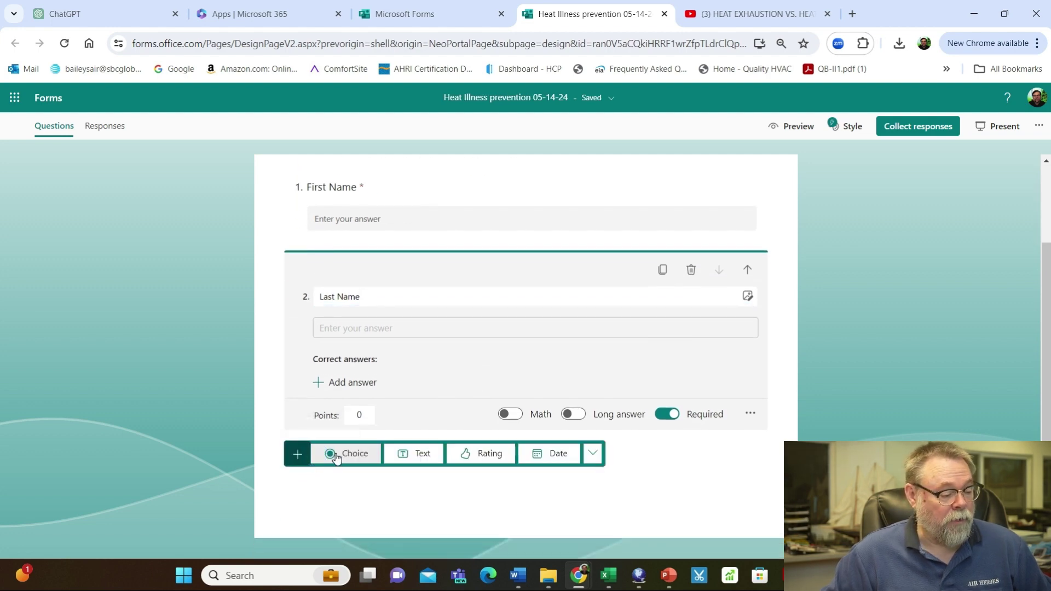
Add a choice question titled with ChatGPT's 'What are the early signs of heat-related illnesses?'
click(333, 453)
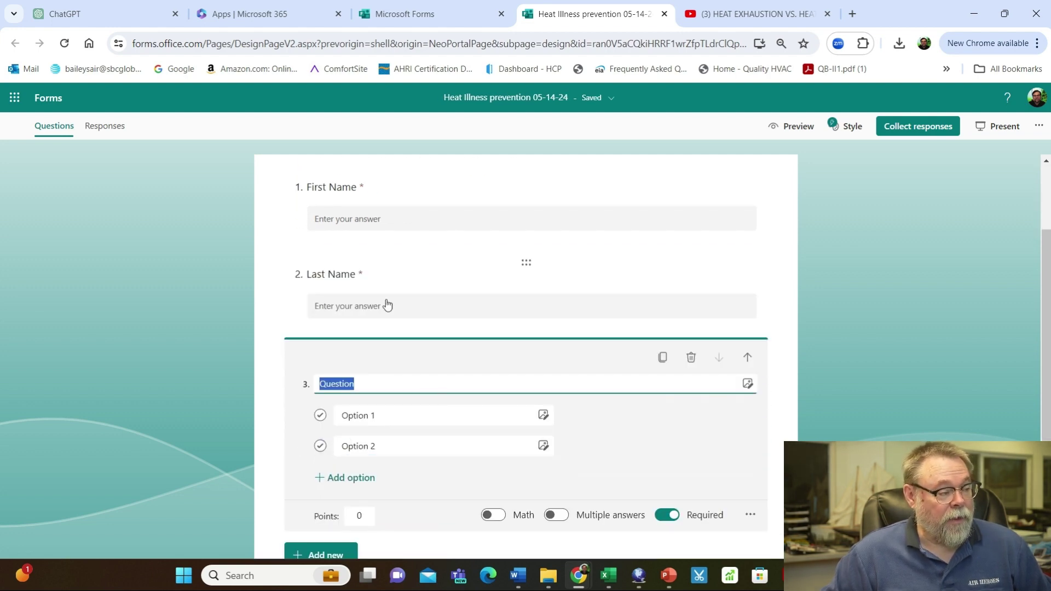
click(71, 13)
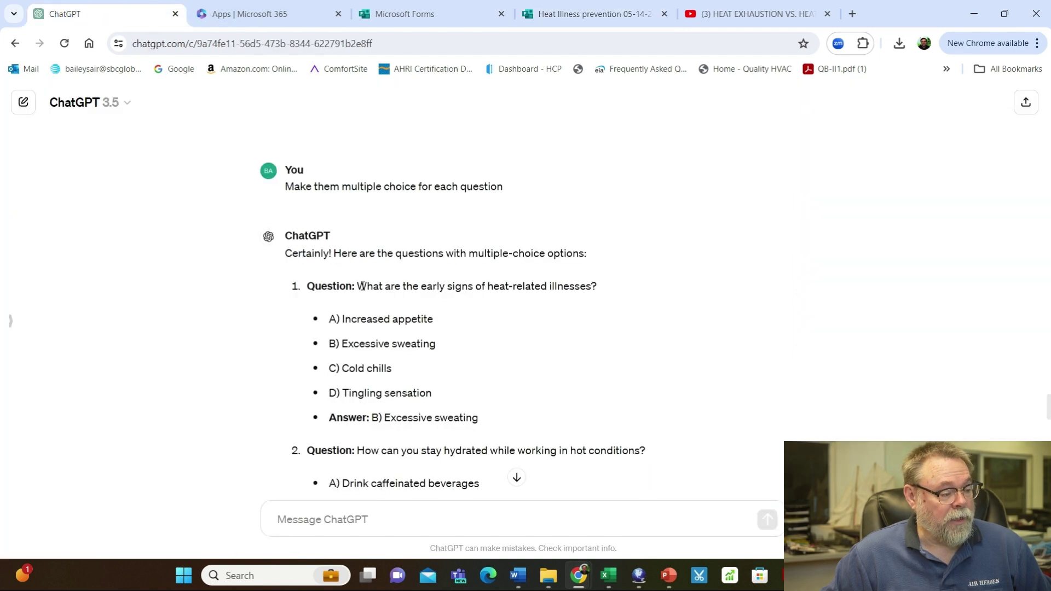
drag(357, 286, 603, 294)
key(ctrl+c)
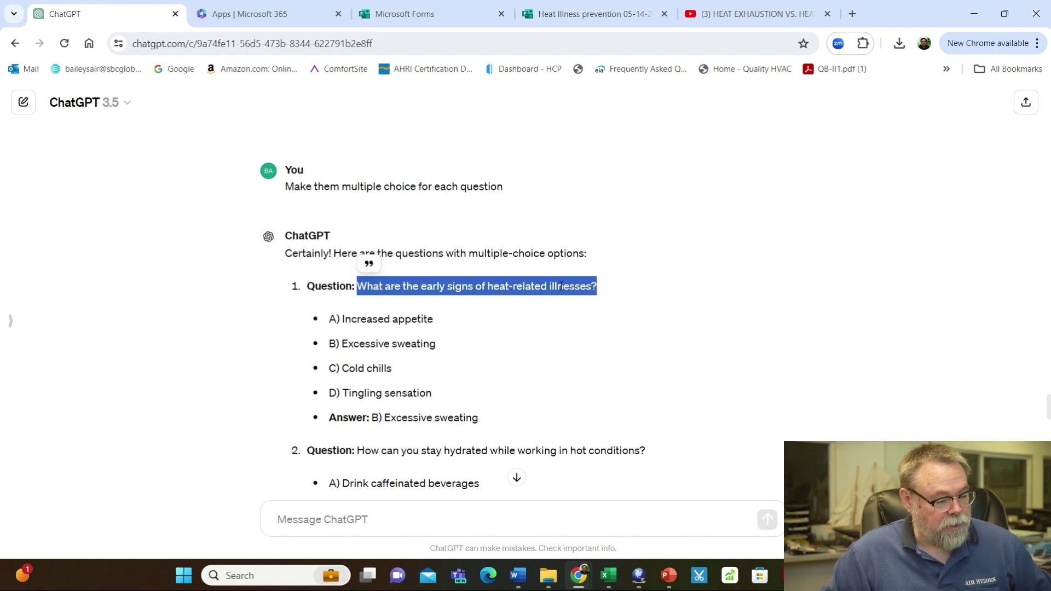
click(447, 14)
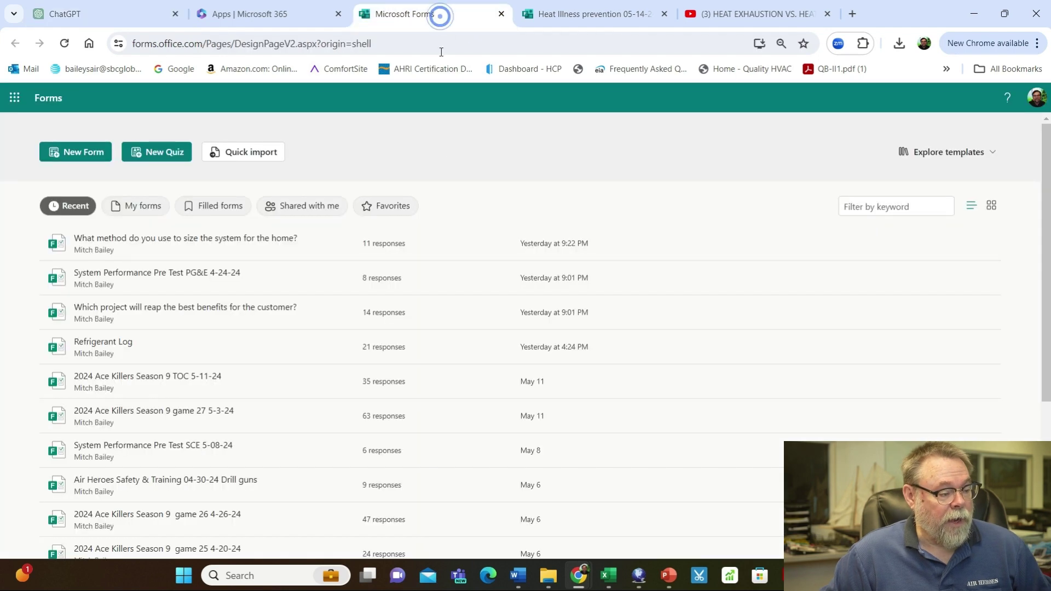
click(572, 14)
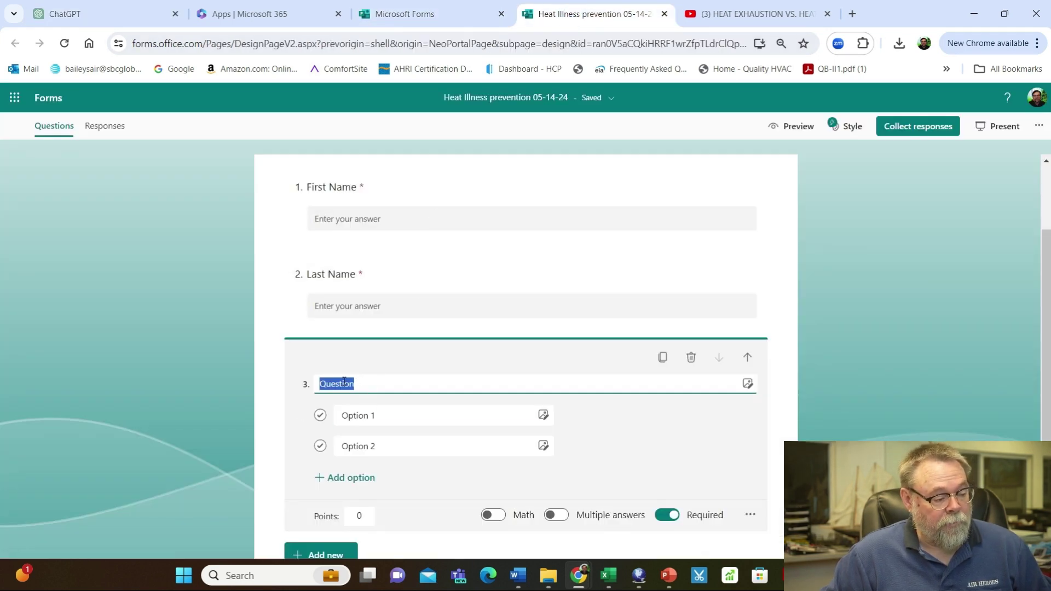
key(ctrl+v)
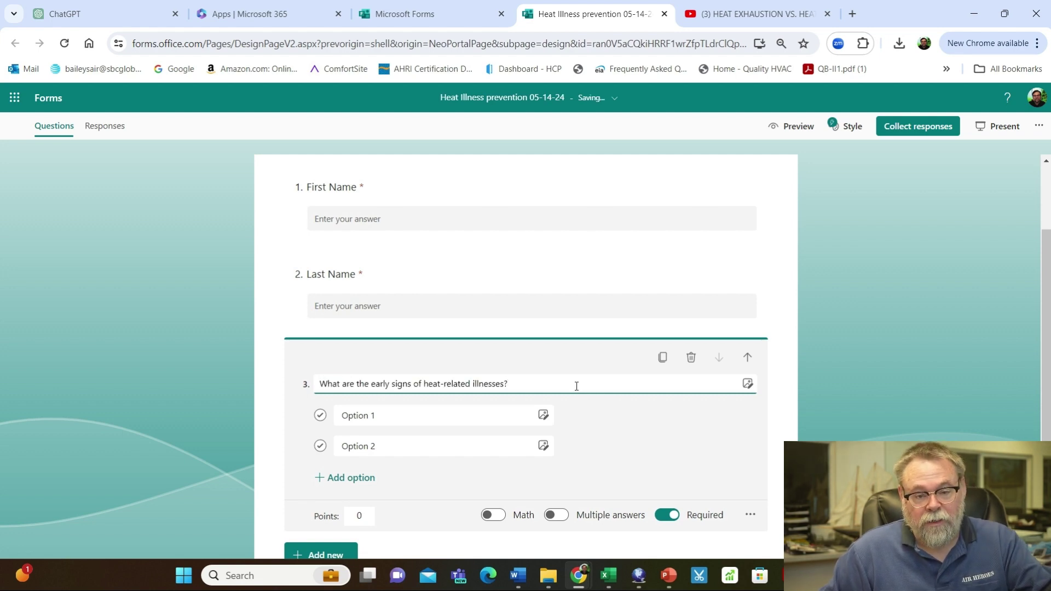
Select question 1's four answer choices in the ChatGPT conversation
click(458, 419)
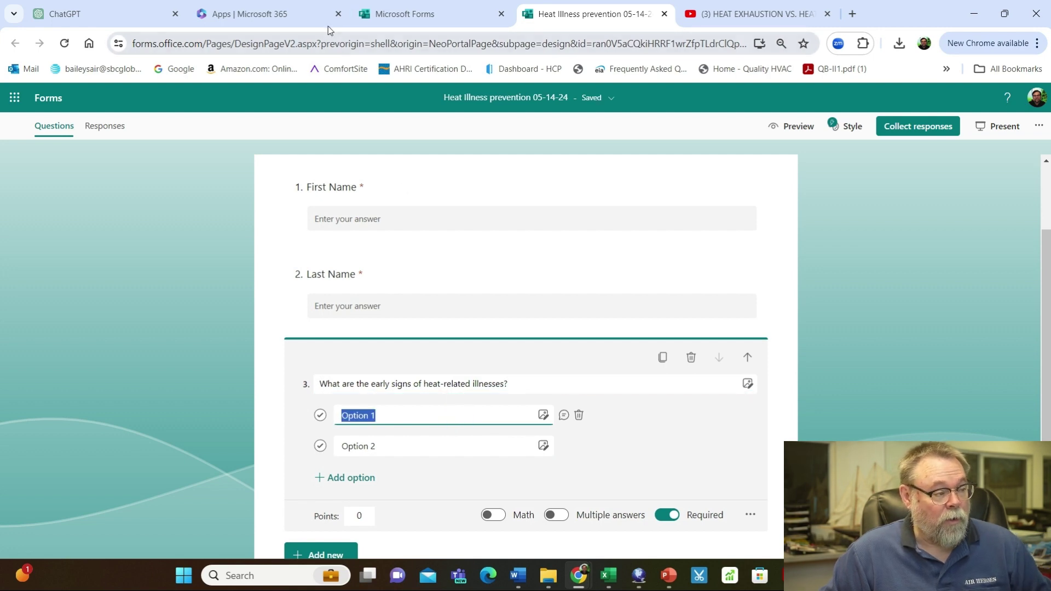
click(82, 13)
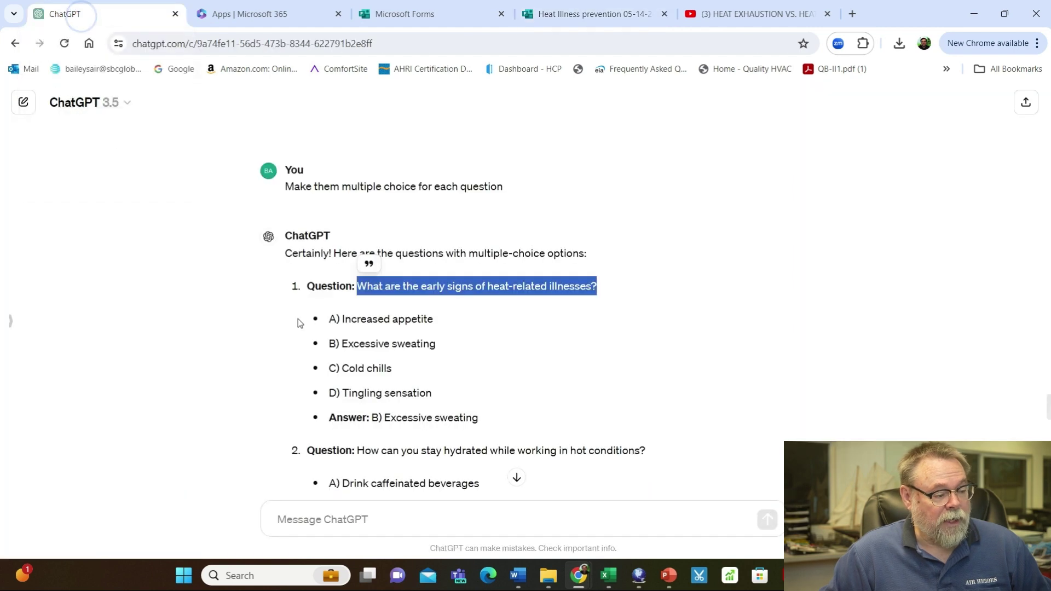
click(330, 314)
drag(340, 316, 436, 400)
key(ctrl+c)
click(326, 310)
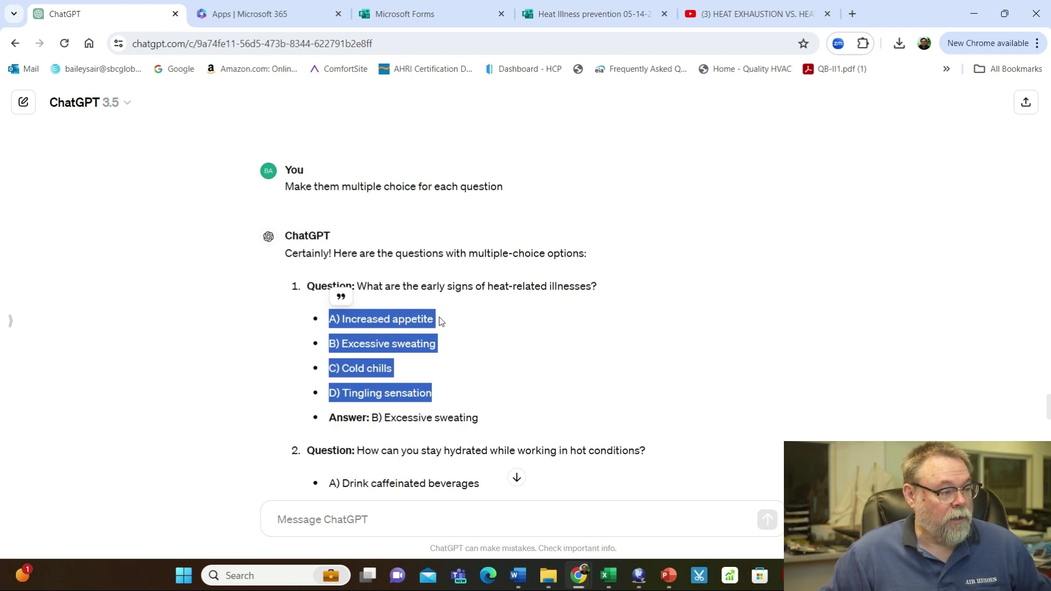
Paste the four A–D choices into question 3, set 20 points, and mark 'B) Excessive sweating' correct
click(445, 12)
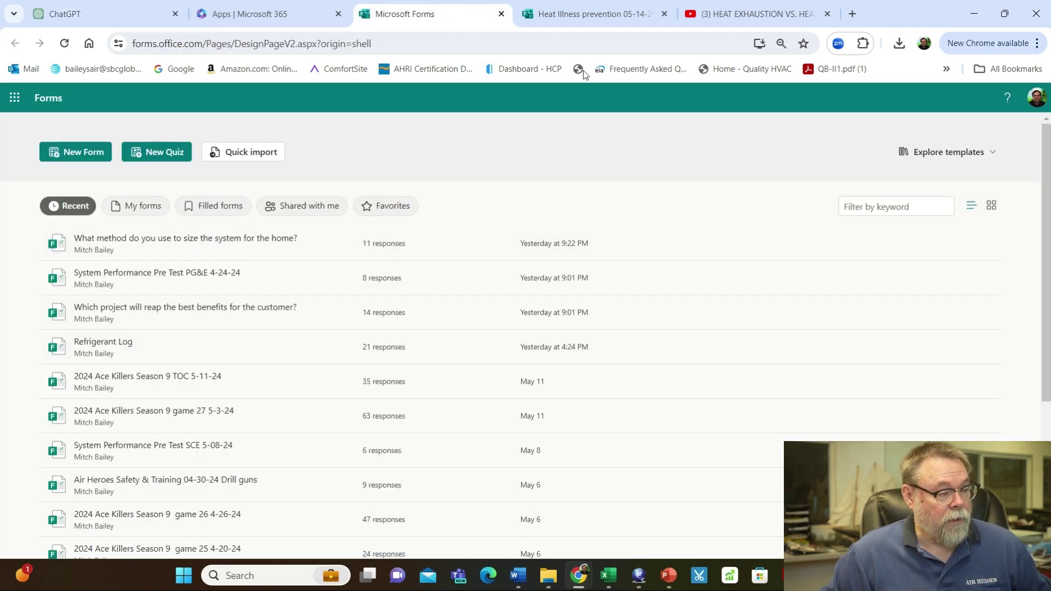
click(583, 24)
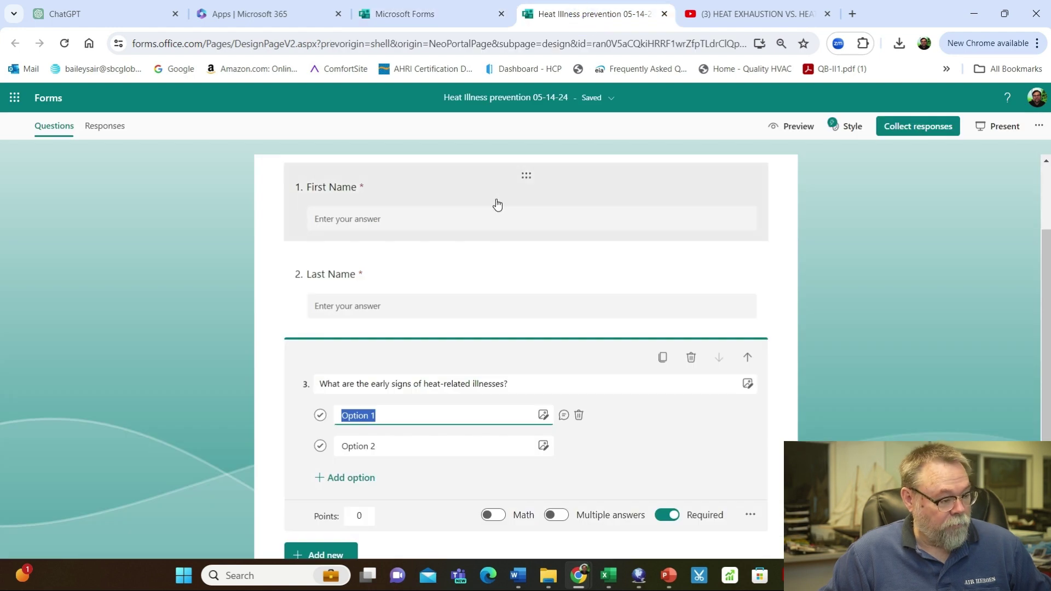
key(ctrl+v)
scroll(492, 409, down, 3)
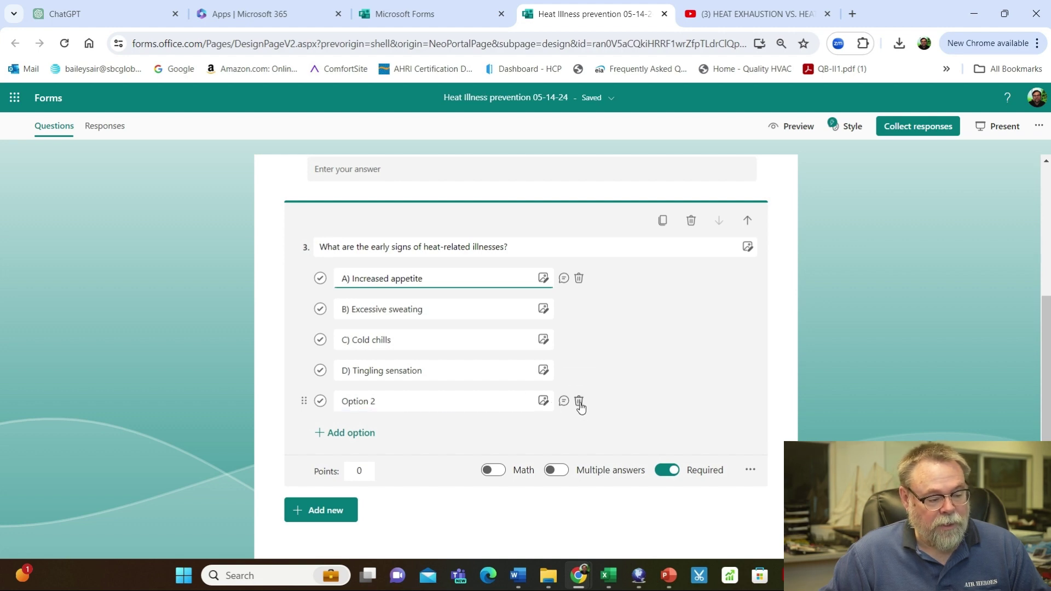
click(579, 400)
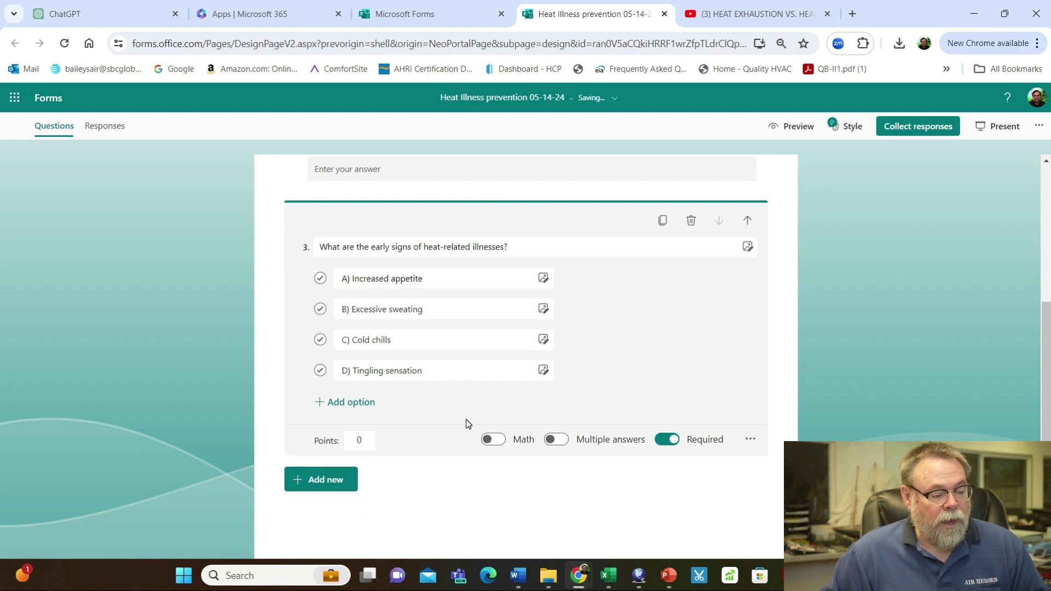
click(361, 440)
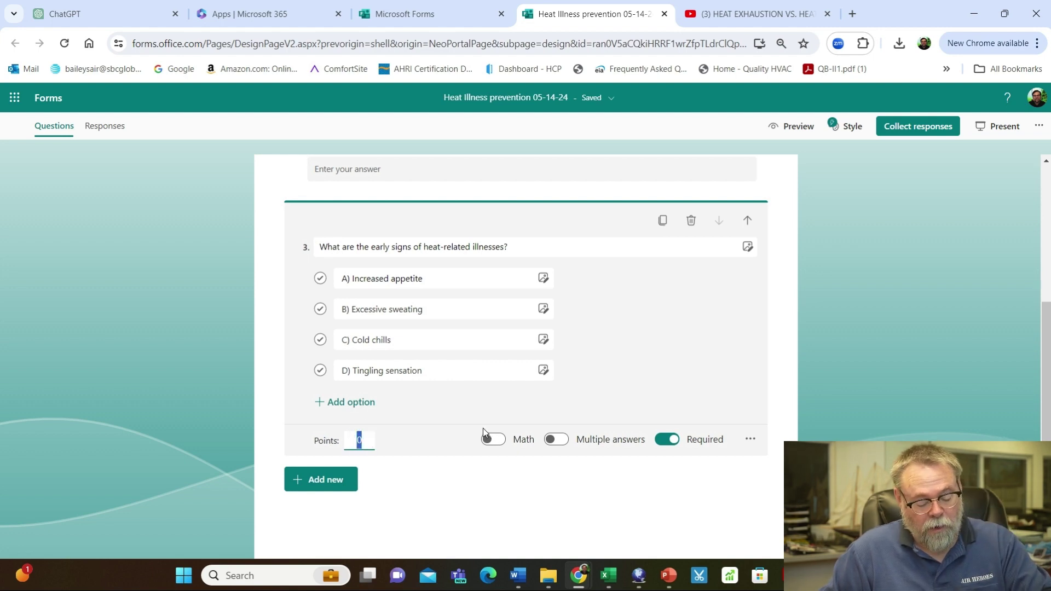
text(20)
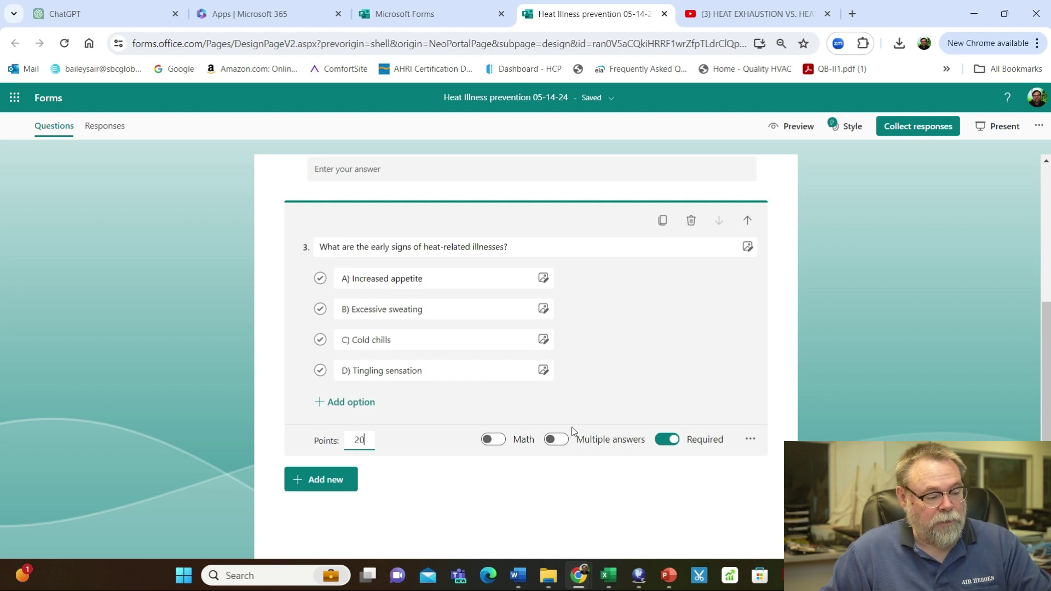
click(593, 379)
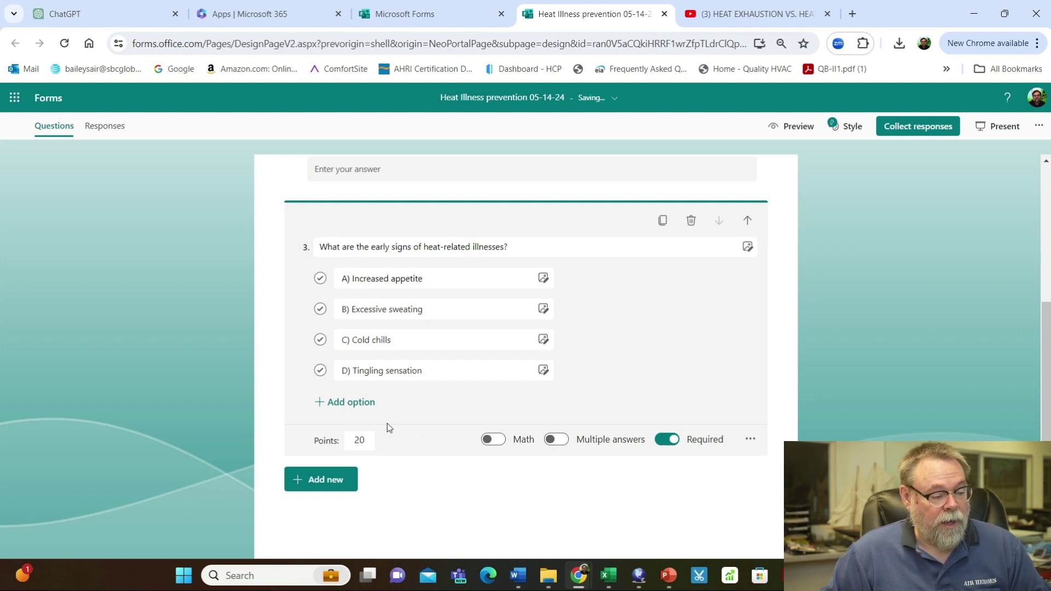
click(320, 309)
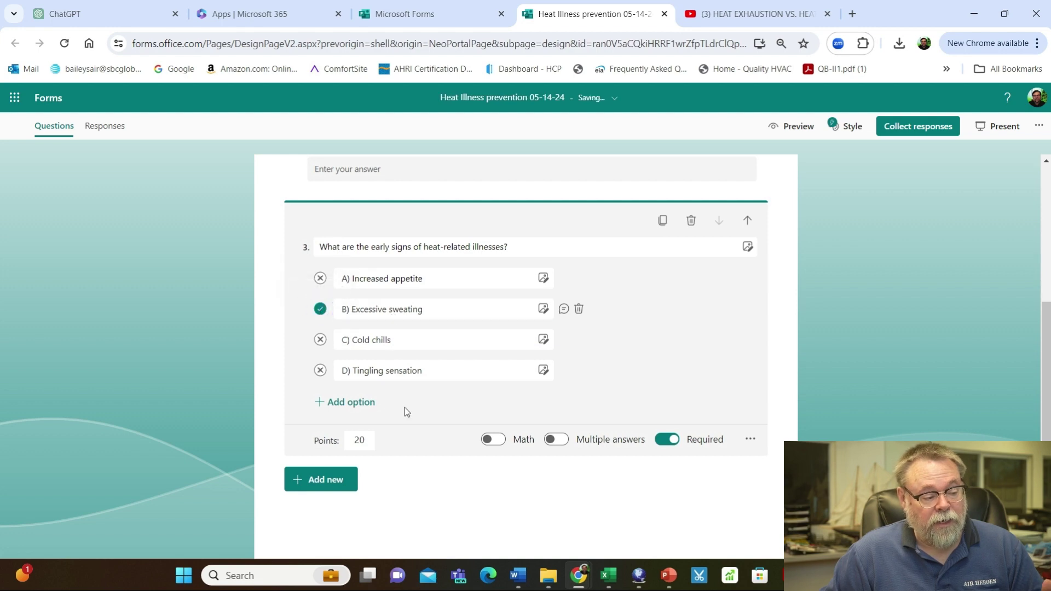
Add question 4 titled with ChatGPT's question on staying hydrated in hot conditions
click(326, 488)
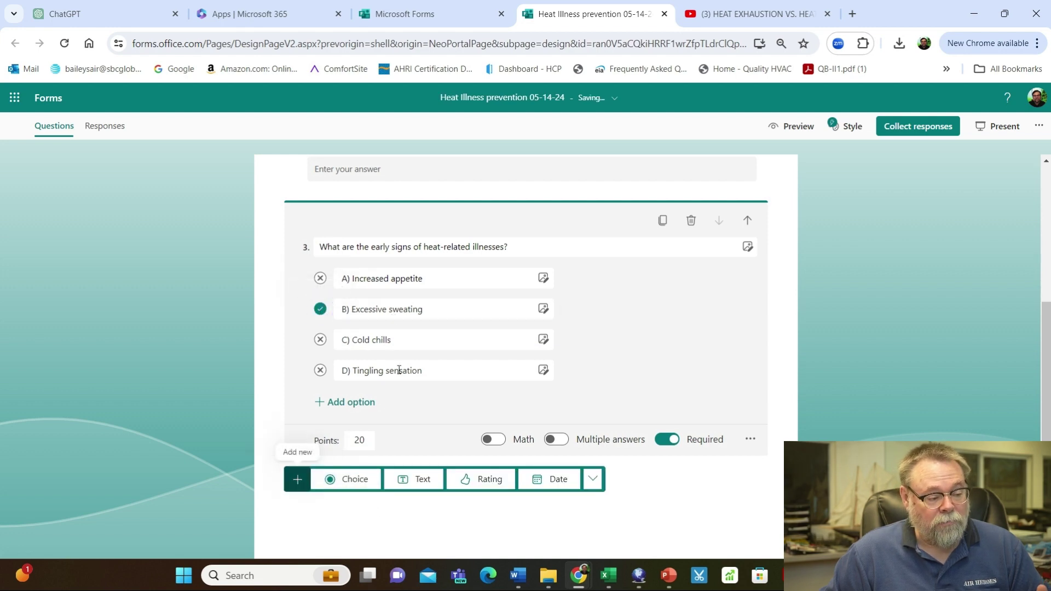
click(350, 479)
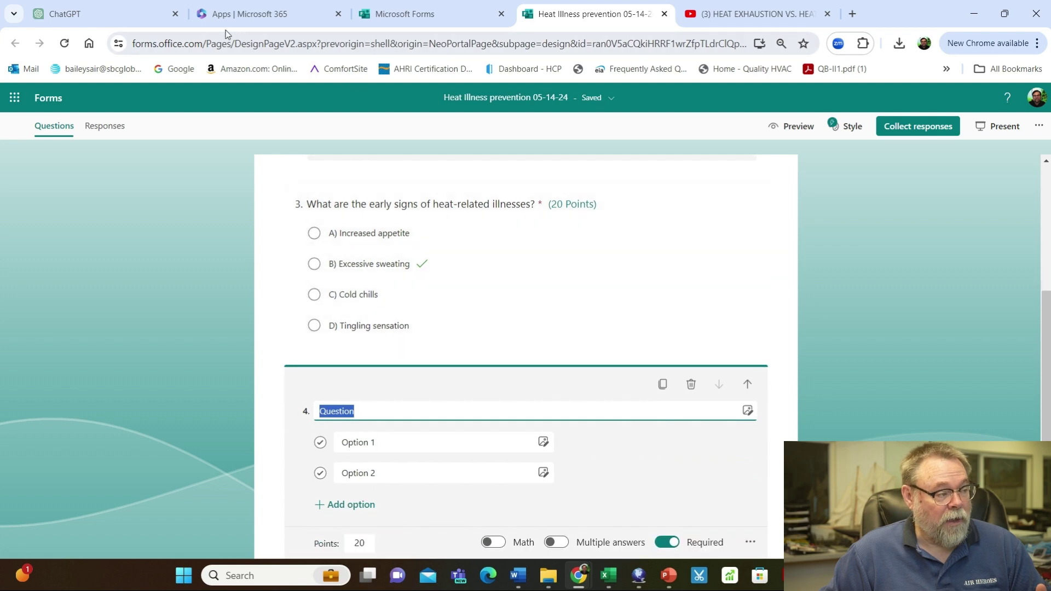
click(134, 18)
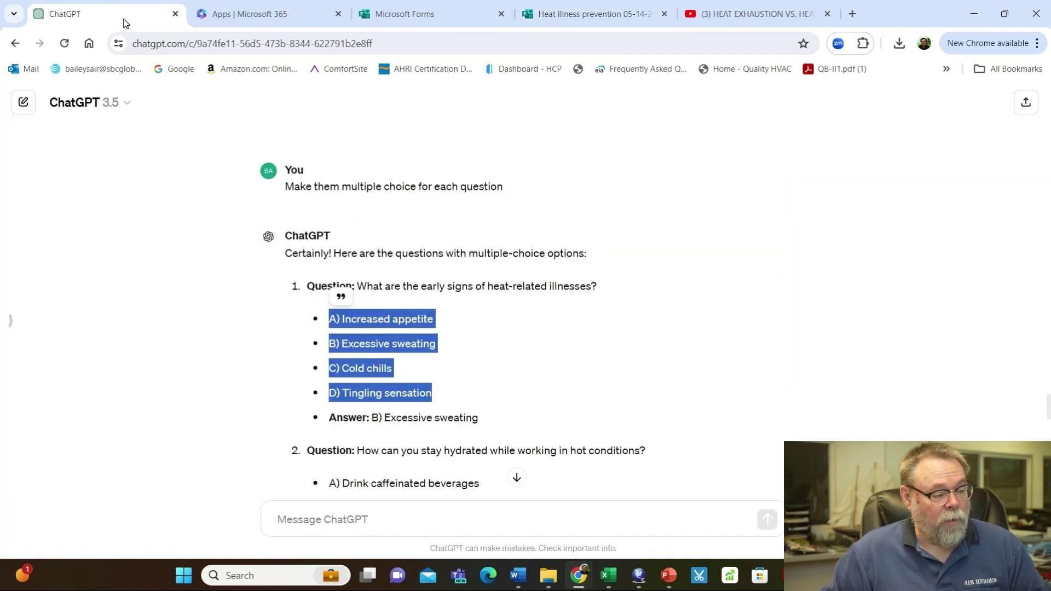
scroll(372, 308, down, 2)
click(363, 310)
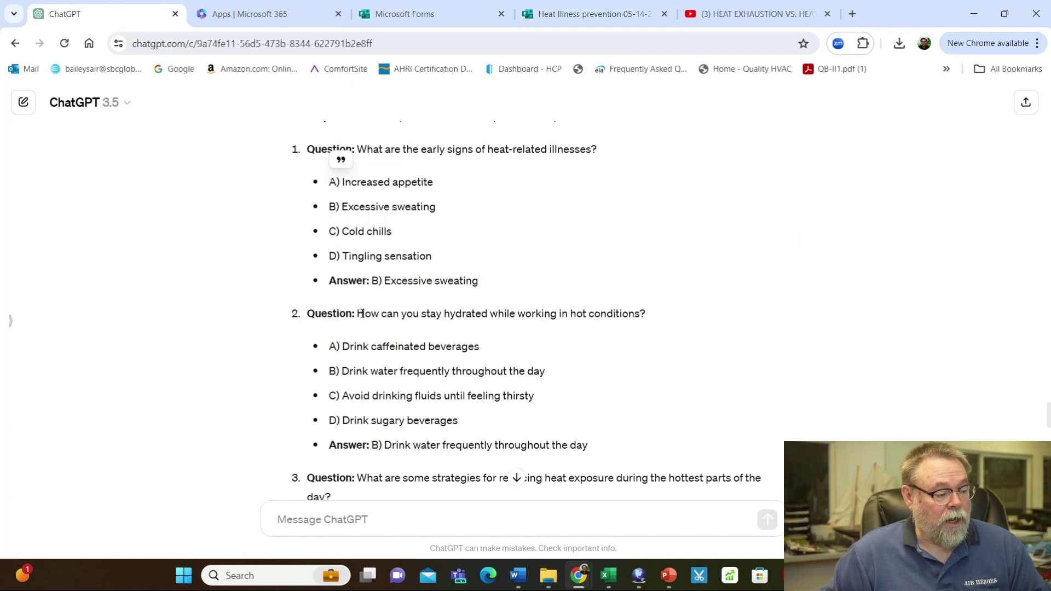
drag(358, 313, 307, 315)
drag(648, 303, 652, 319)
key(ctrl+c)
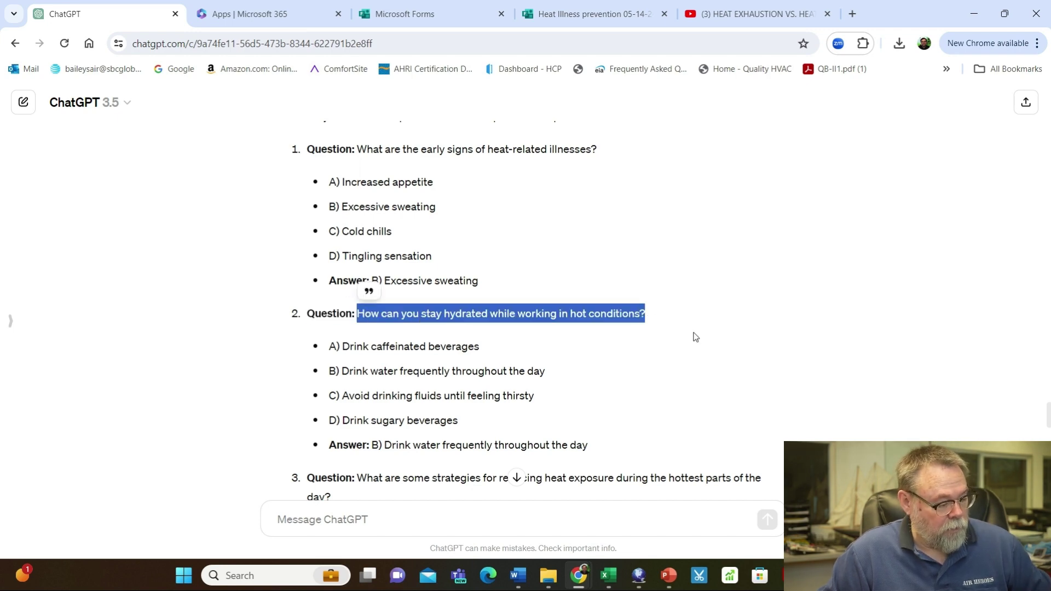
click(591, 15)
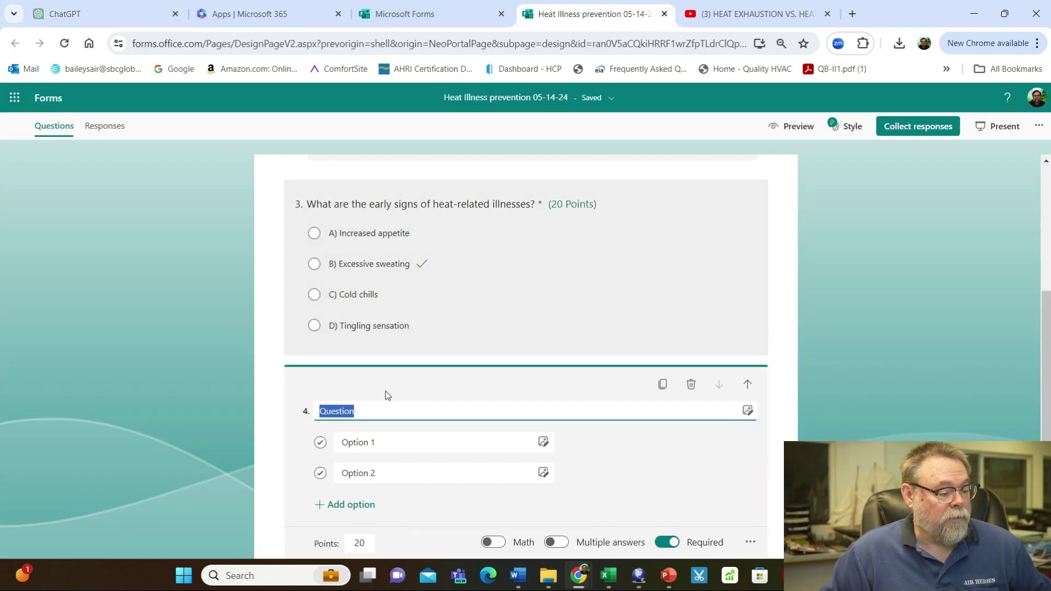
key(ctrl+v)
Give question 4 the four hydration answers and mark 'B) Drink water frequently throughout the day' correct
click(383, 441)
click(121, 25)
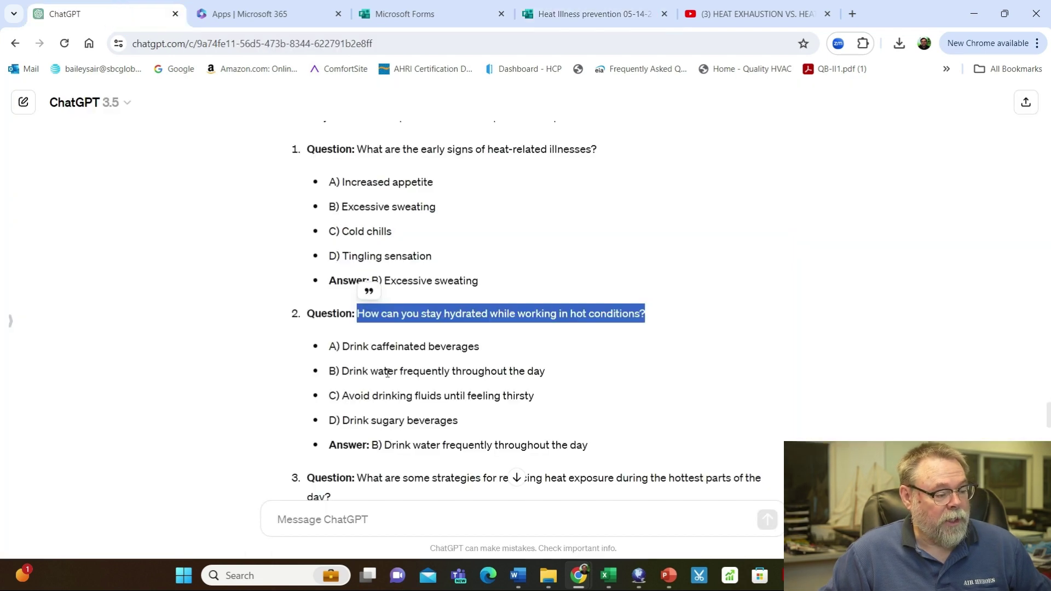
drag(330, 351, 468, 425)
key(ctrl+c)
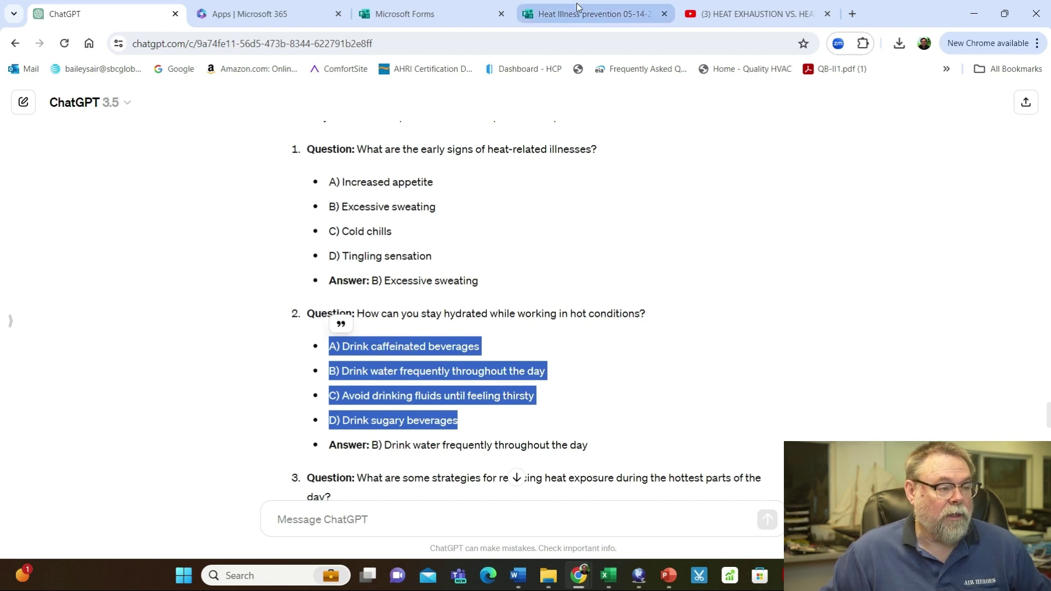
click(599, 14)
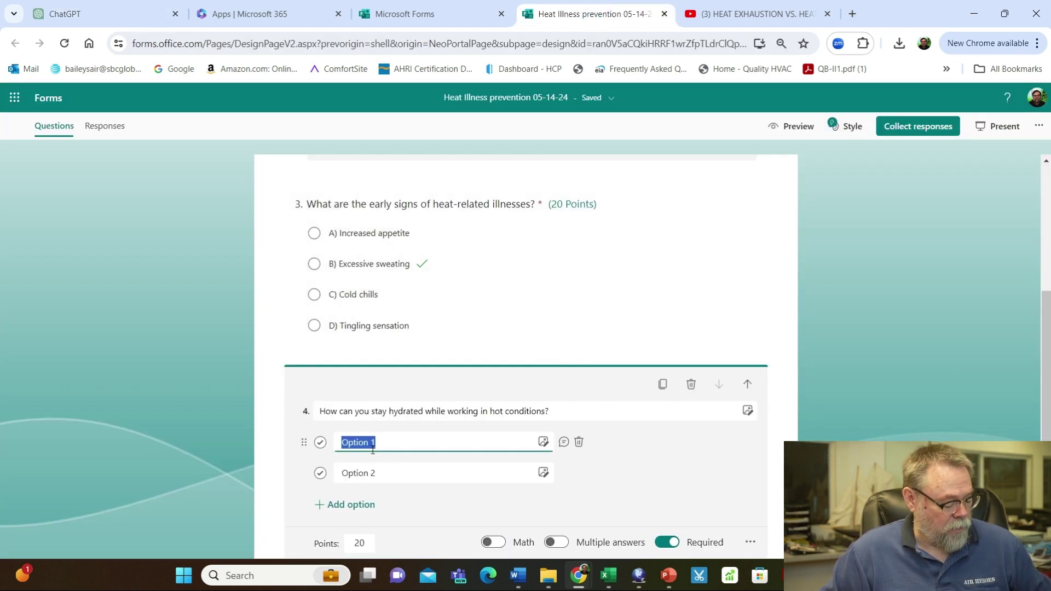
key(ctrl+v)
scroll(434, 403, down, 2)
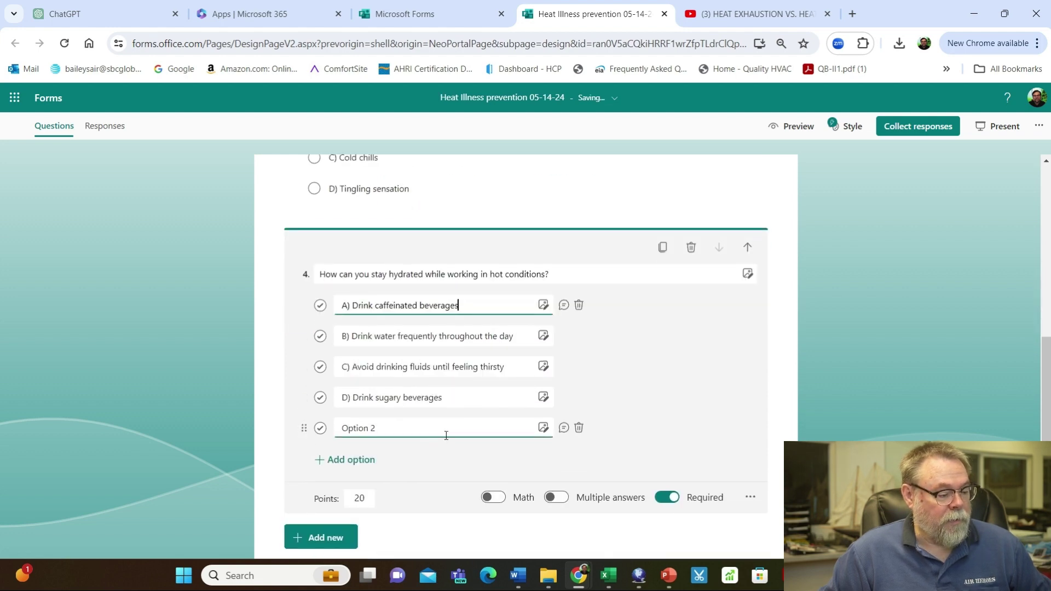
click(579, 427)
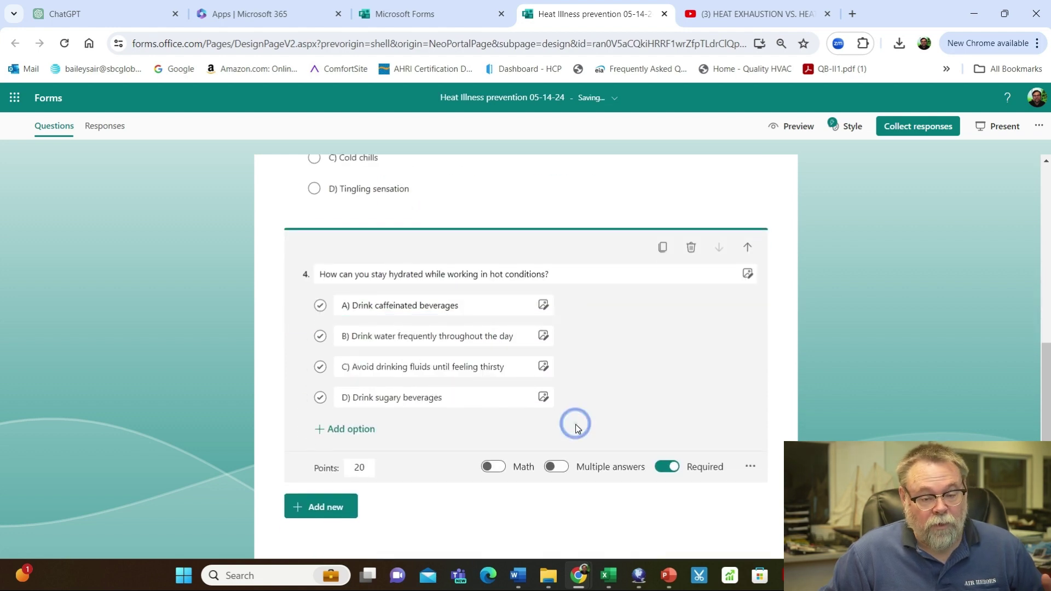
click(320, 336)
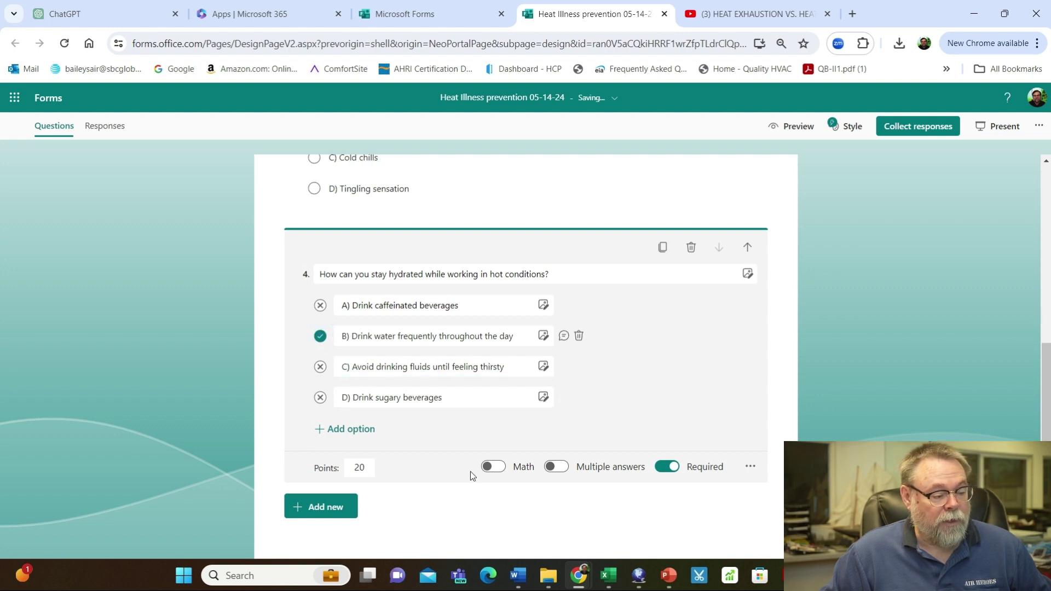
Add question 5 titled with ChatGPT's question on reducing heat exposure
click(313, 508)
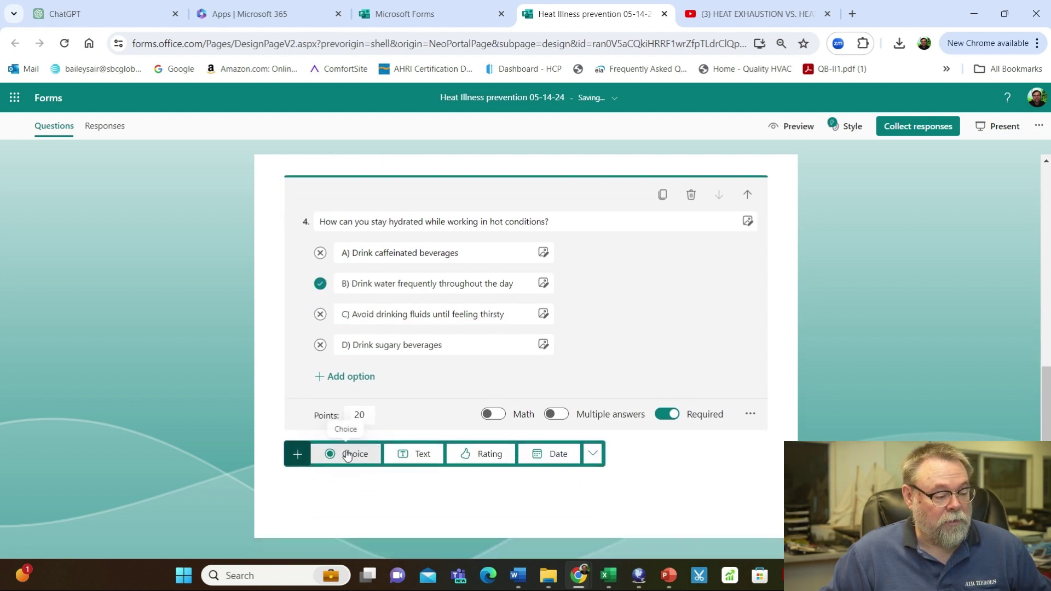
click(344, 454)
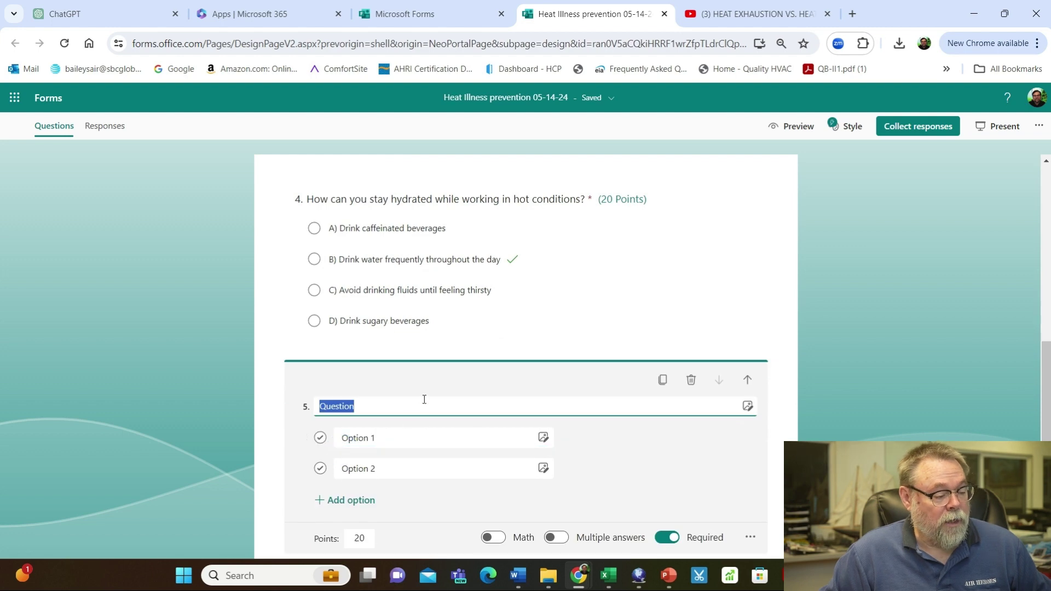
click(89, 15)
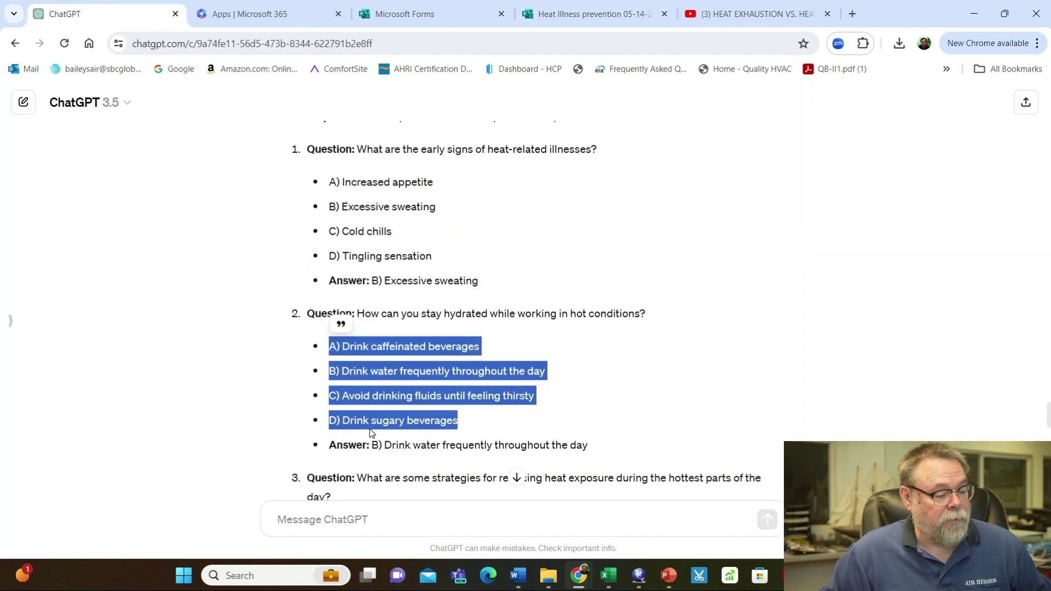
scroll(384, 403, down, 3)
drag(363, 342, 409, 366)
key(ctrl+c)
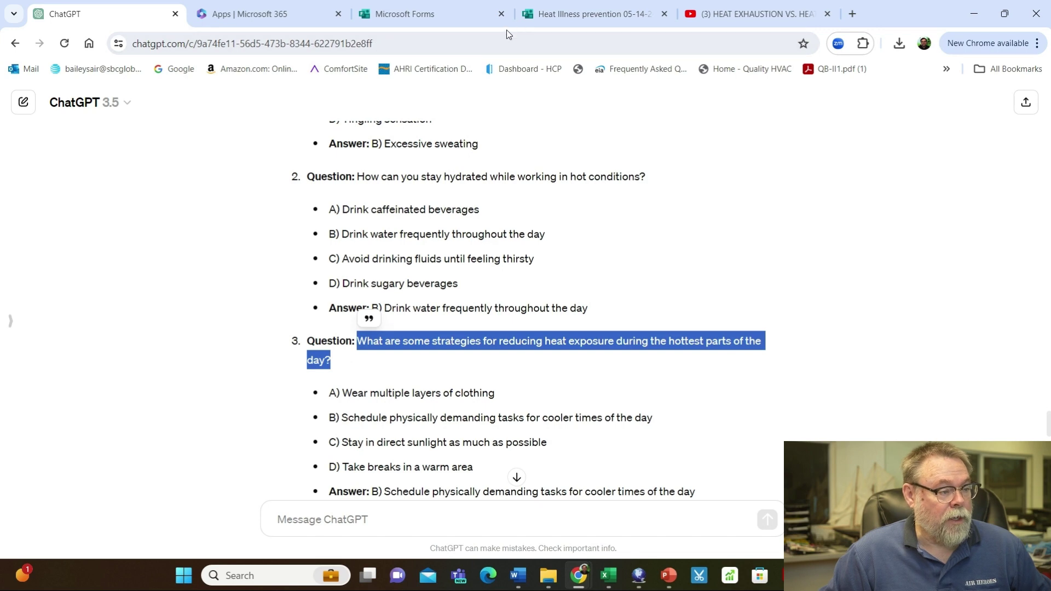
click(585, 13)
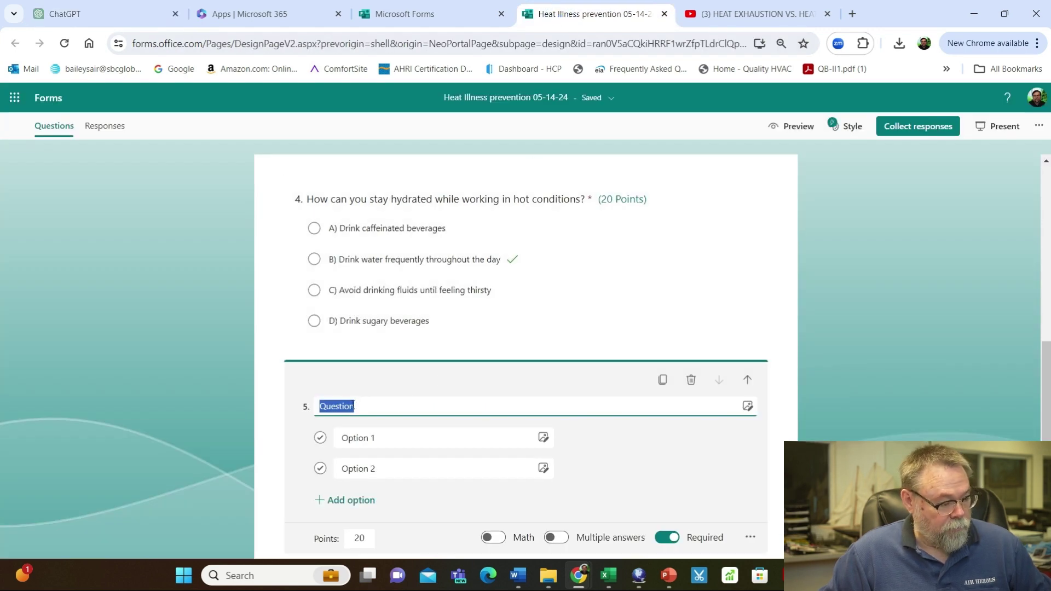
key(ctrl+v)
Paste the four strategy answers A–D, remove the empty option, and mark B correct
click(372, 442)
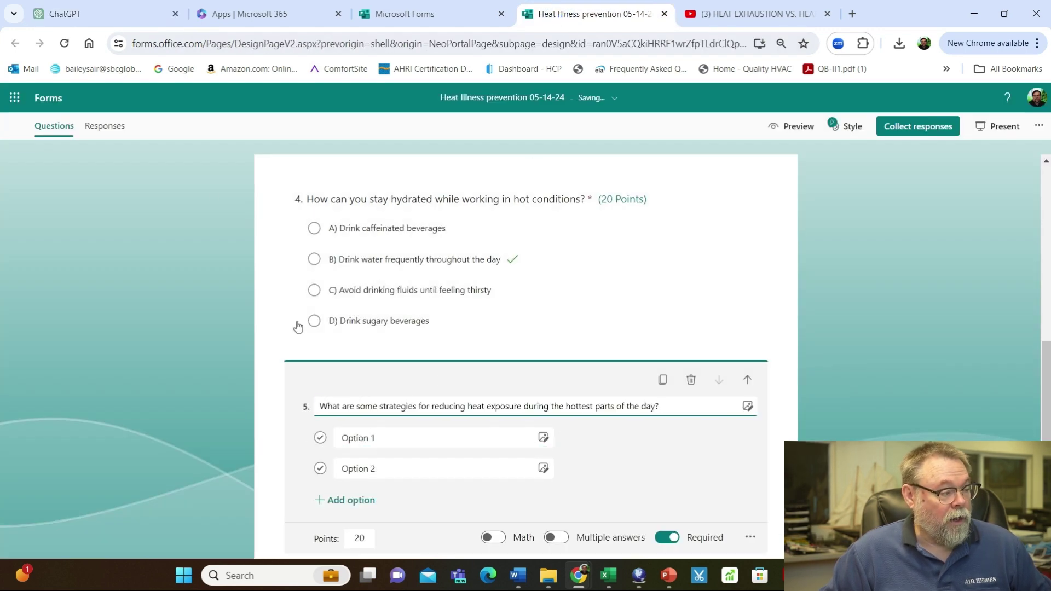
click(63, 15)
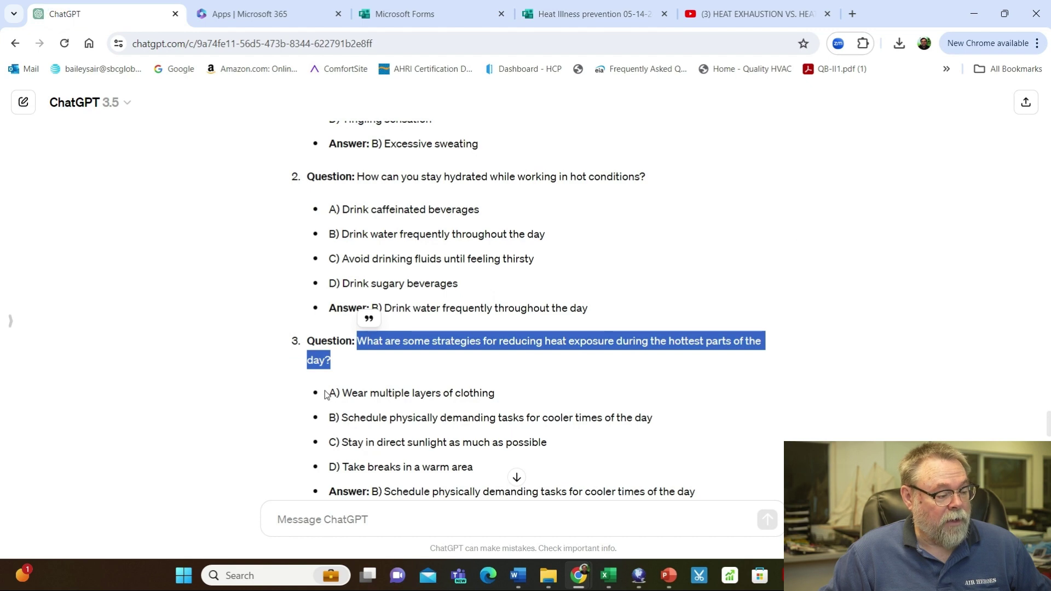
drag(326, 395, 483, 470)
key(ctrl+c)
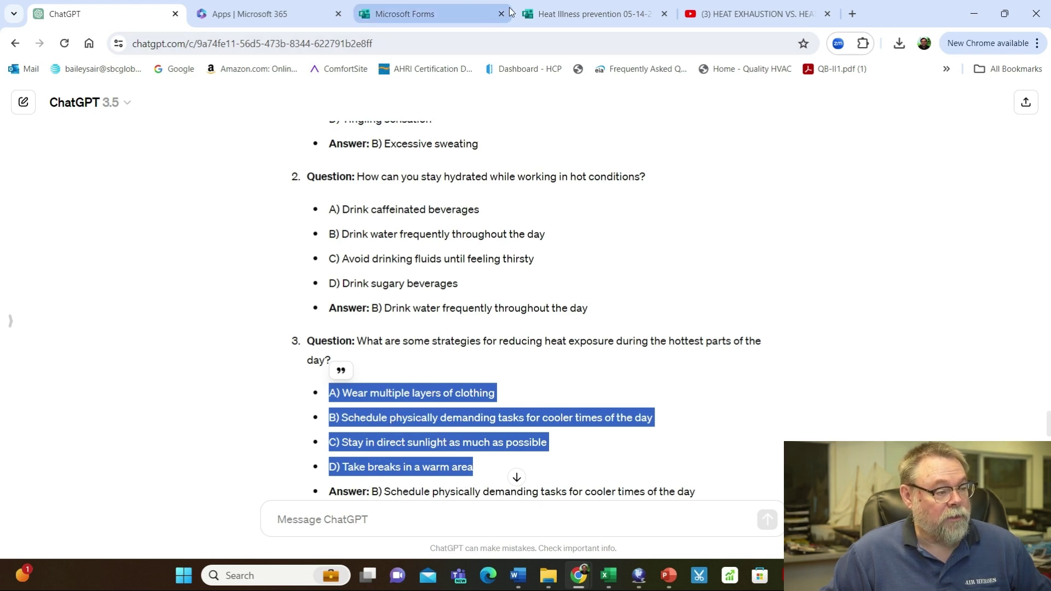
click(594, 14)
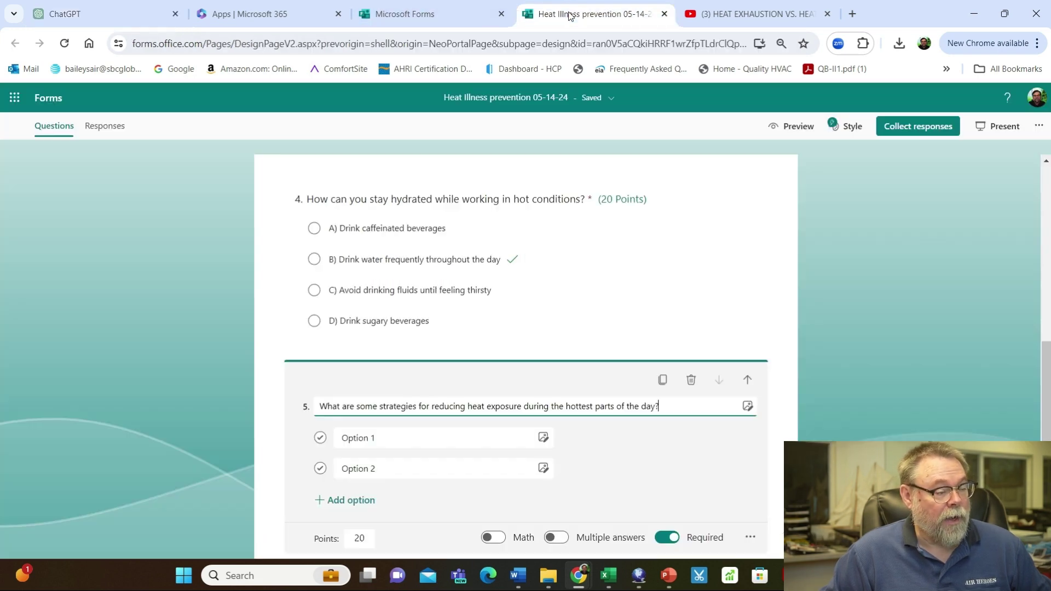
click(355, 439)
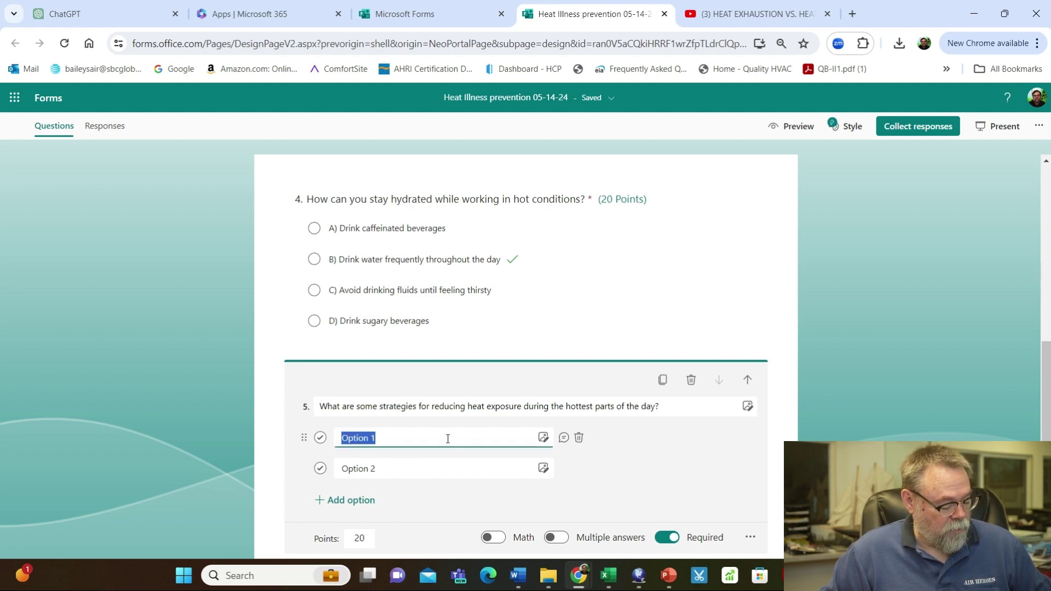
key(ctrl+v)
scroll(485, 438, down, 1)
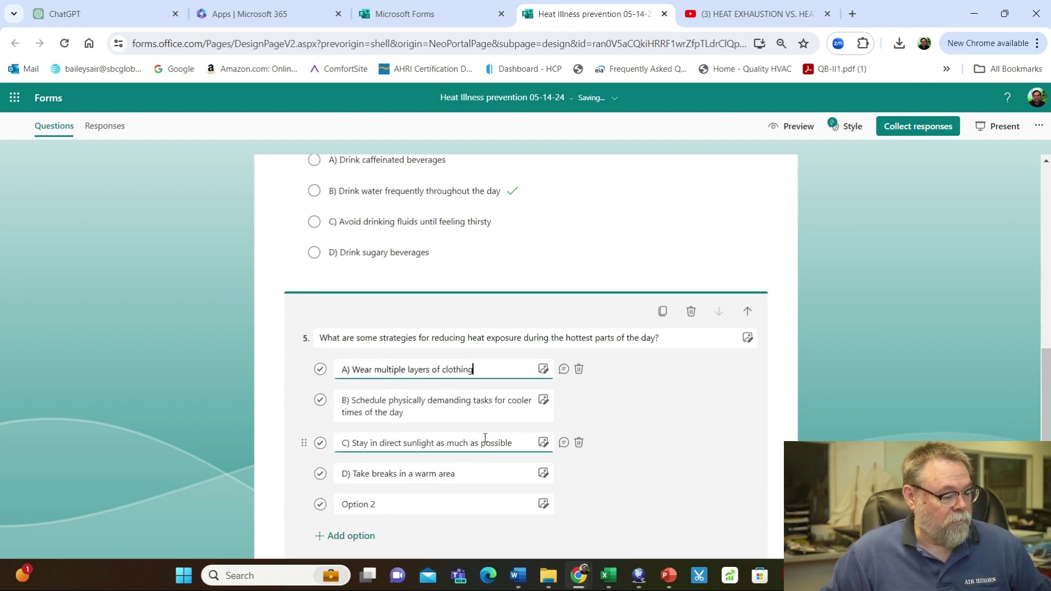
scroll(485, 438, down, 1)
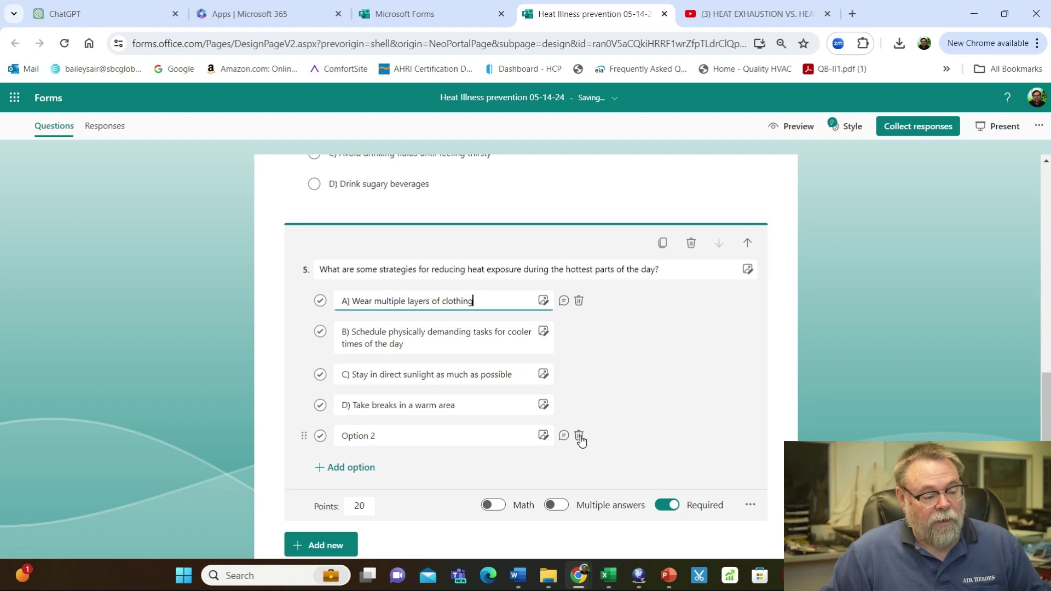
click(579, 436)
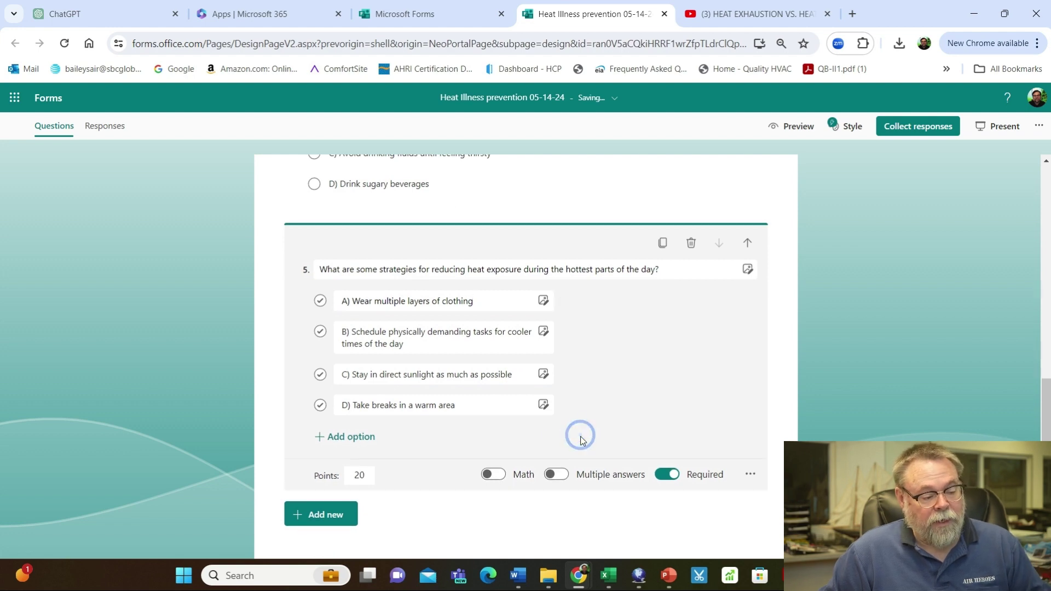
click(320, 331)
scroll(439, 356, down, 1)
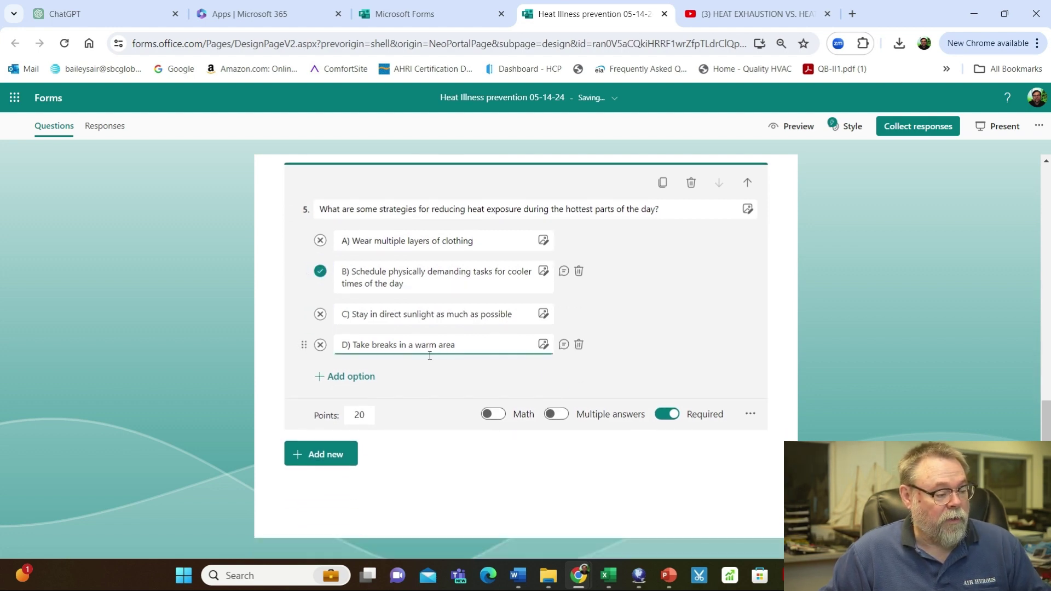
Add question 6 titled with ChatGPT's question on why acclimatization is important
click(335, 457)
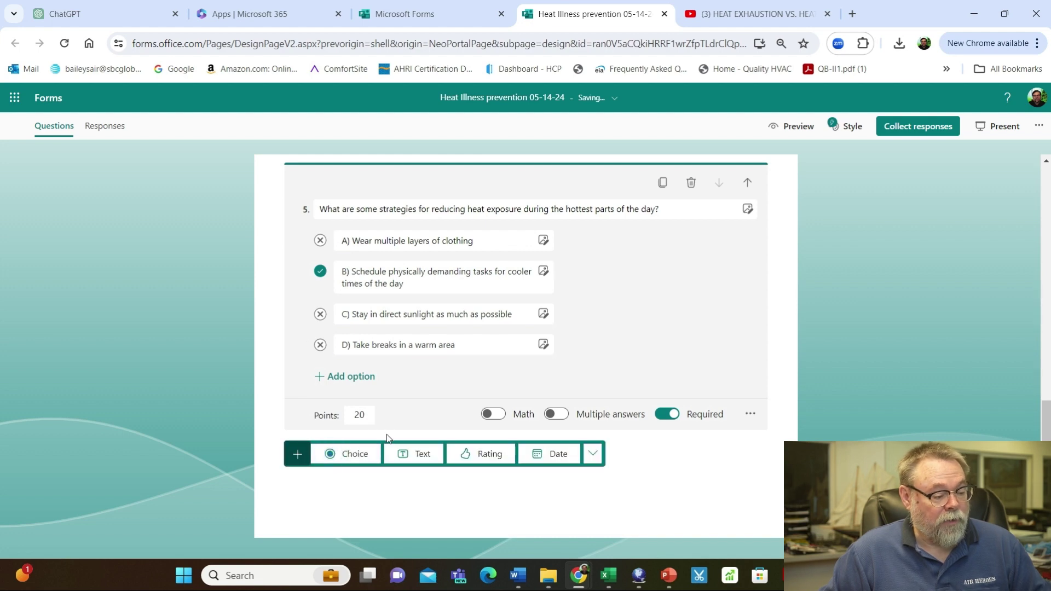
click(355, 454)
click(63, 14)
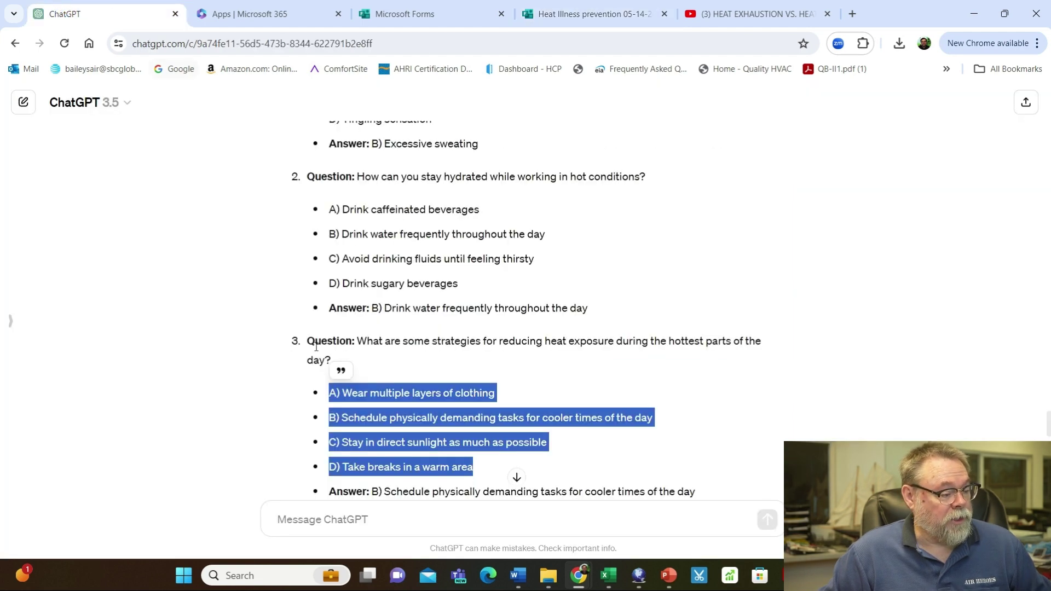
scroll(324, 357, down, 5)
click(364, 248)
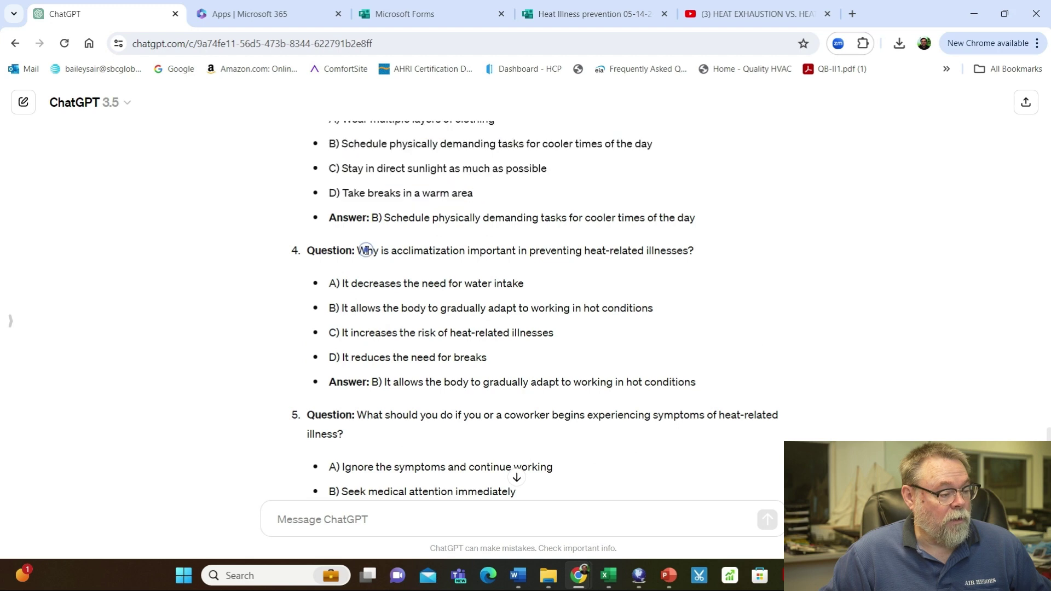
drag(357, 250, 701, 261)
key(ctrl+c)
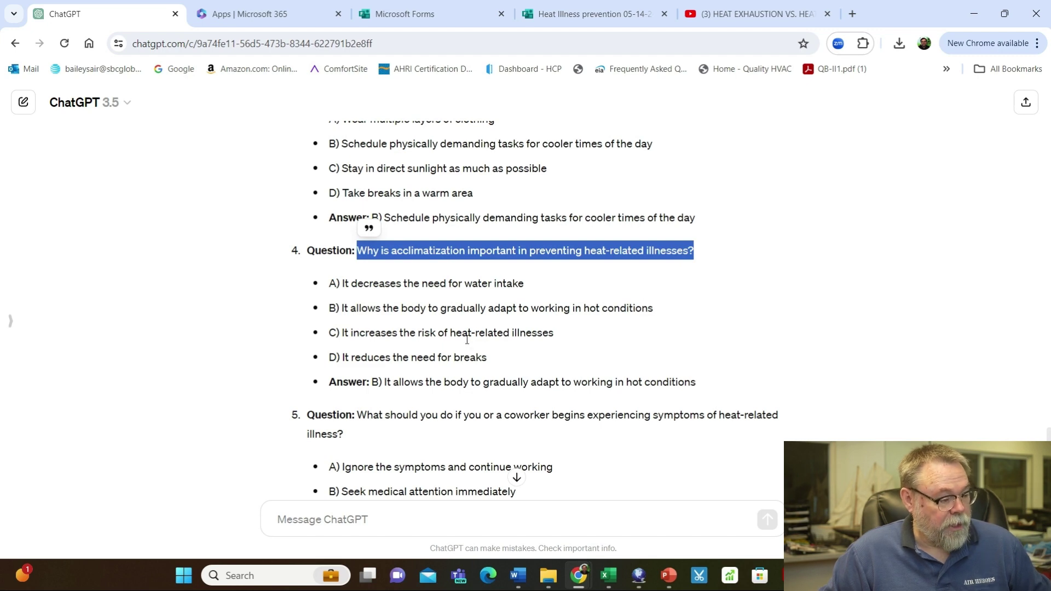
click(574, 12)
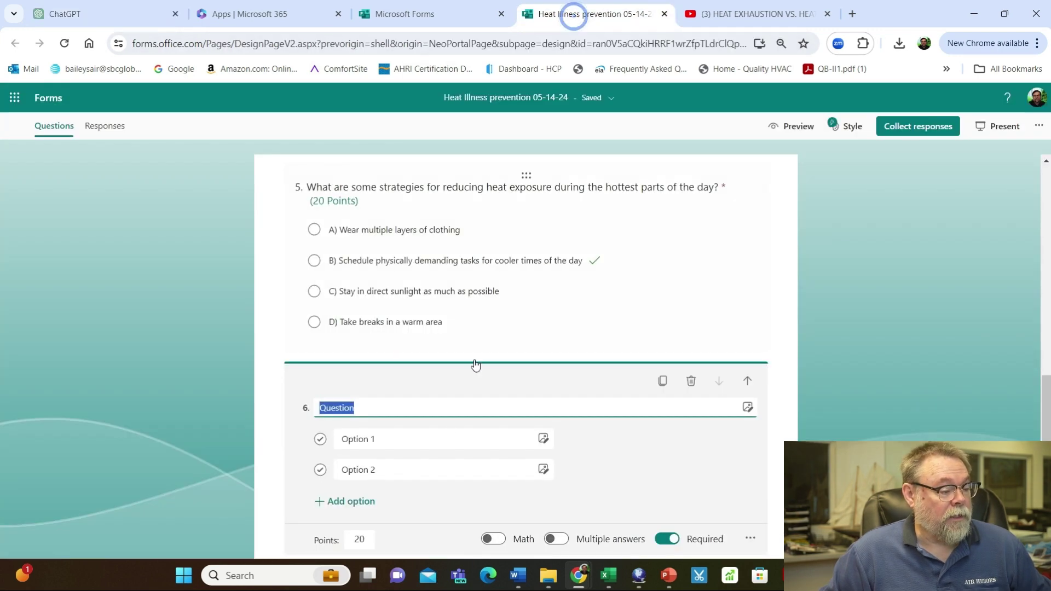
key(ctrl+v)
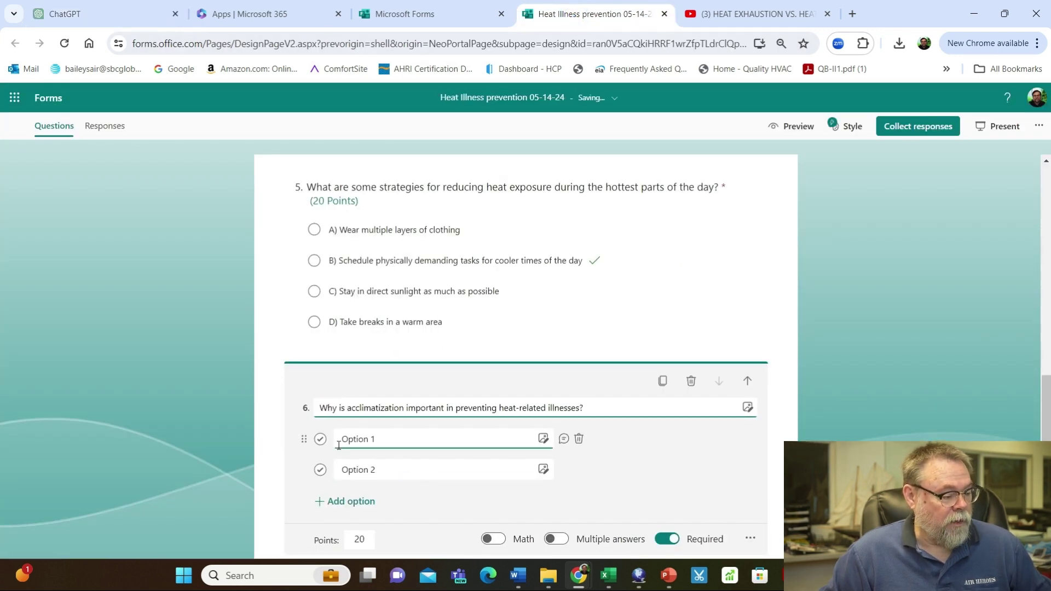
Paste the four acclimatization answers and mark 'B) It allows the body to gradually adapt' correct
key(Tab)
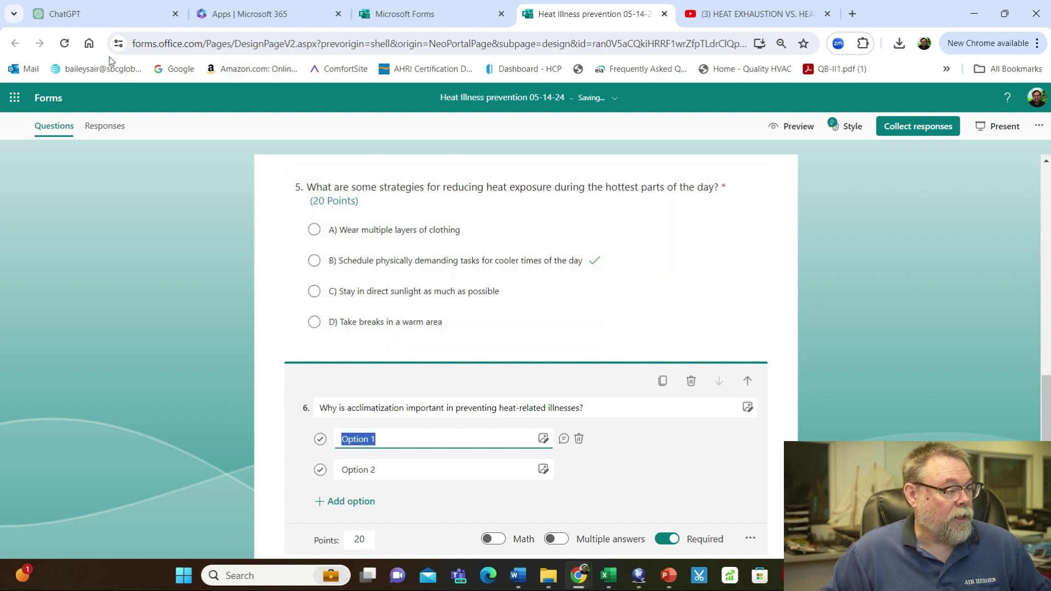
key(ctrl+1)
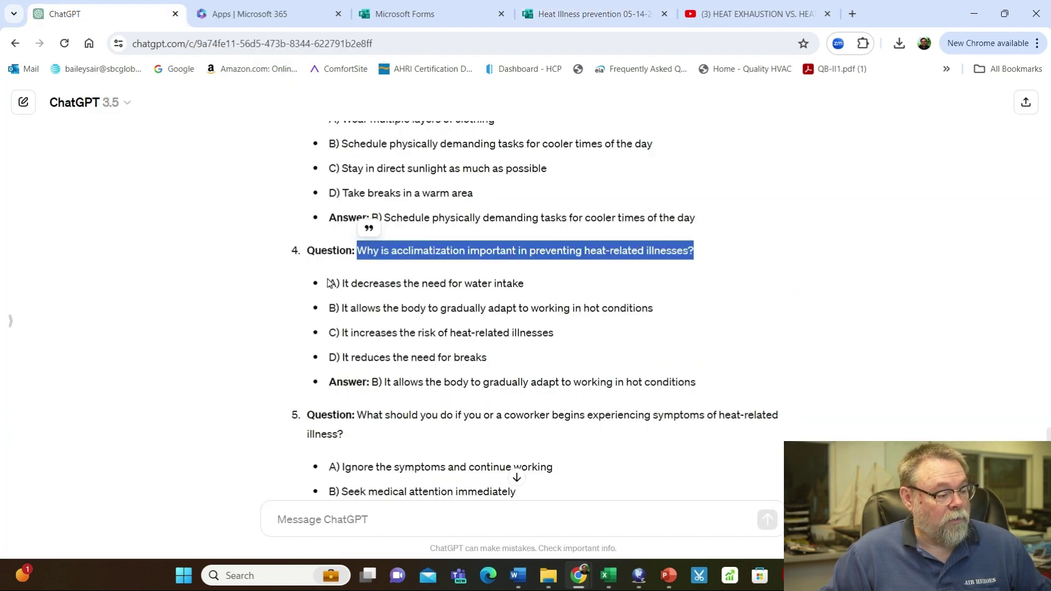
drag(328, 283, 525, 365)
key(ctrl+c)
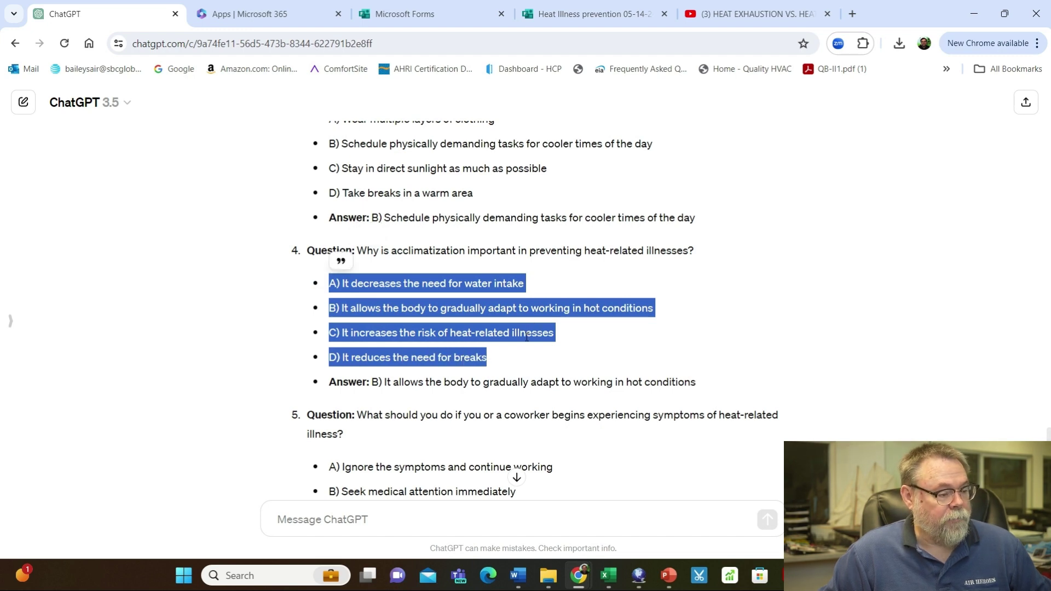
click(571, 10)
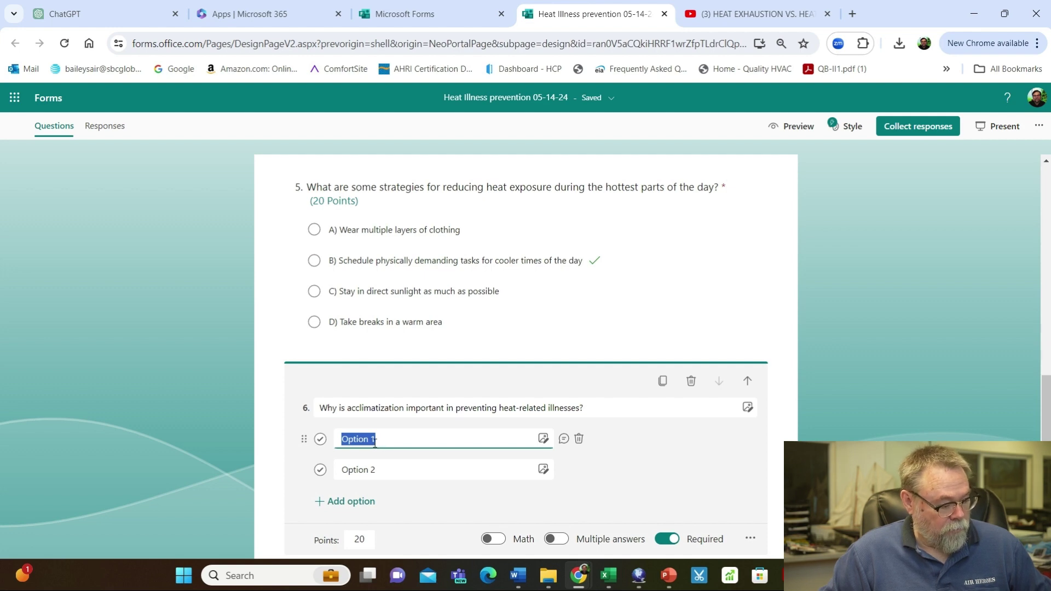
key(ctrl+v)
scroll(374, 442, down, 3)
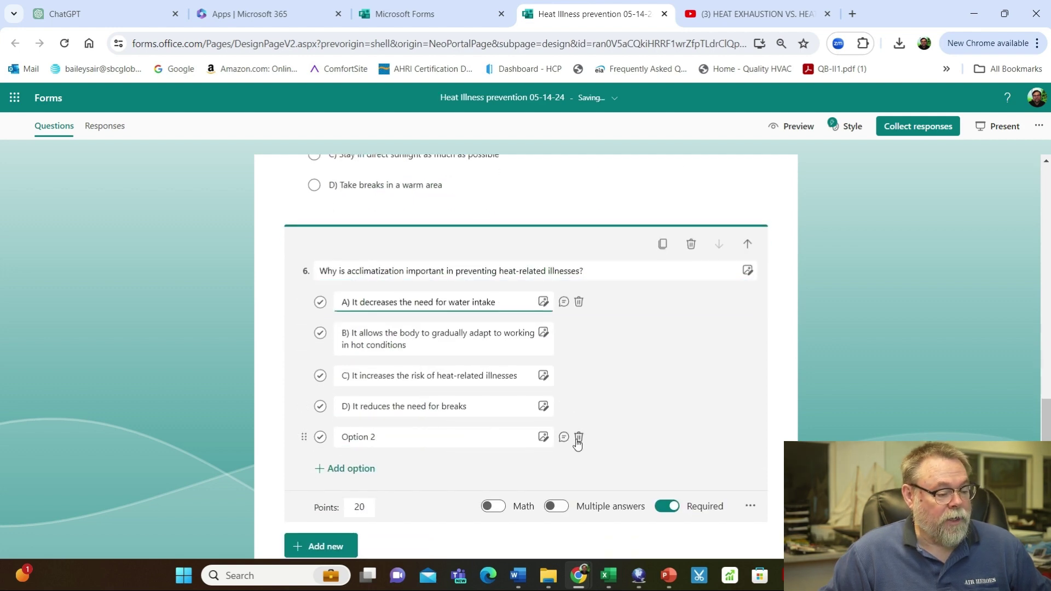
click(578, 438)
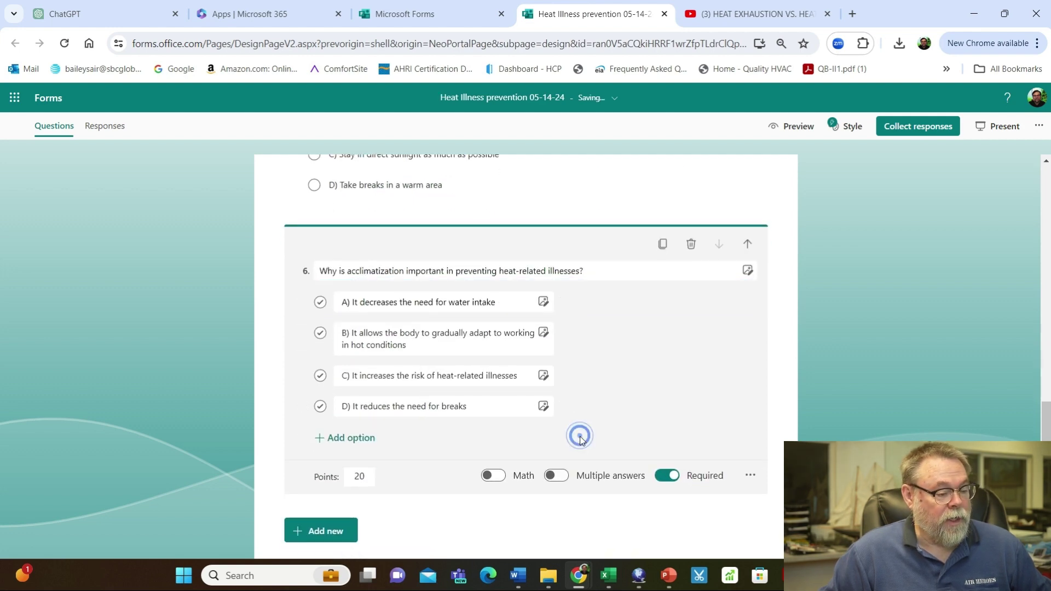
click(320, 334)
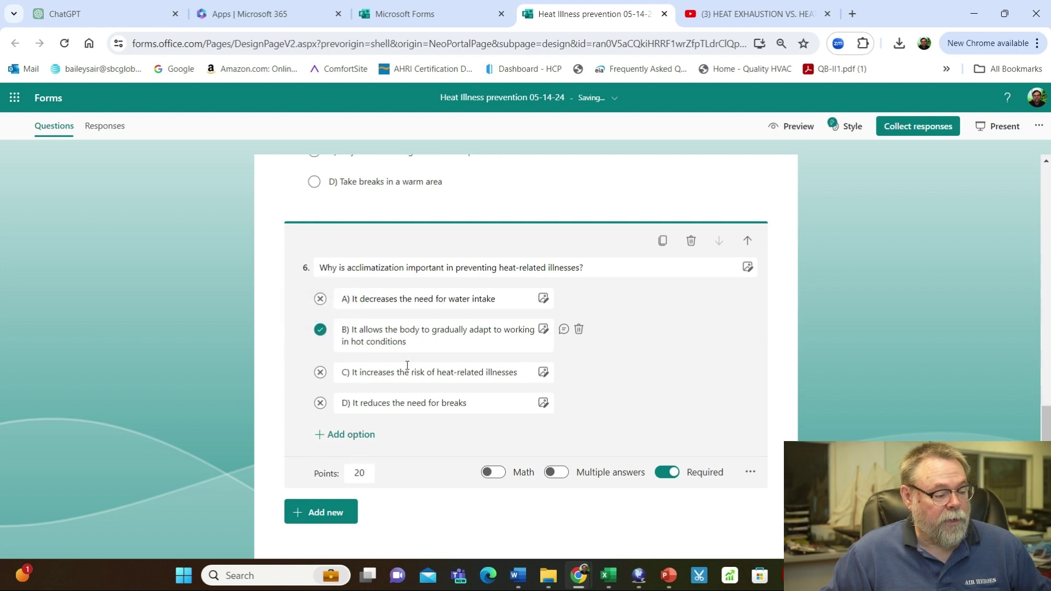
click(306, 454)
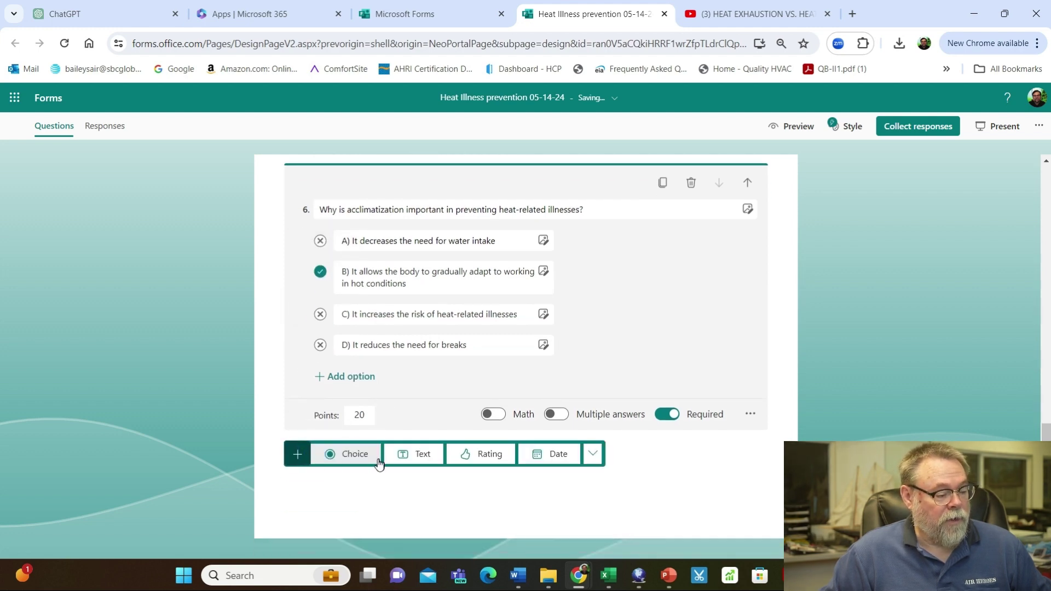
click(352, 458)
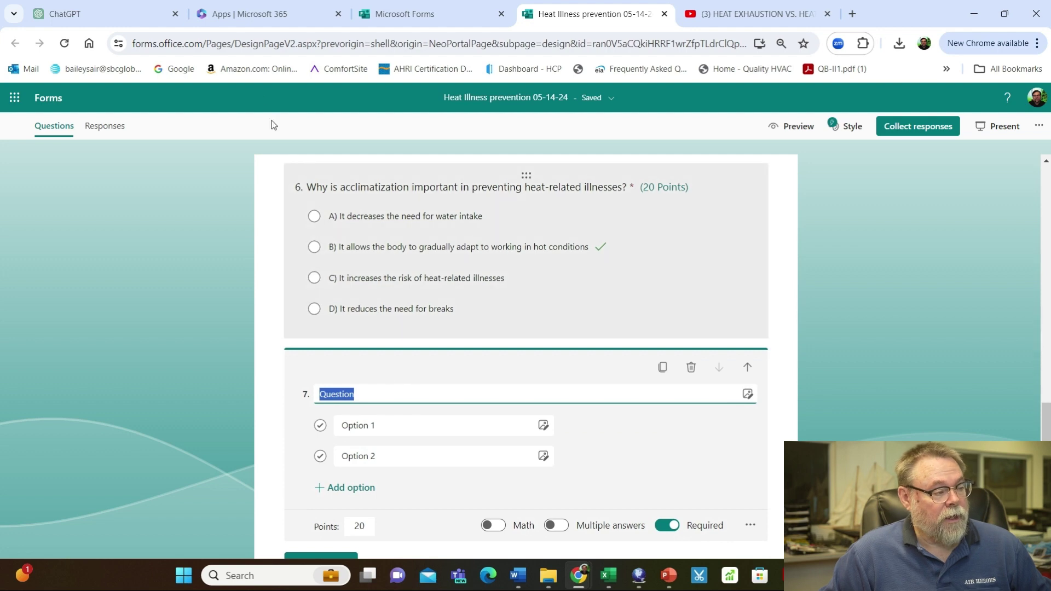
click(82, 13)
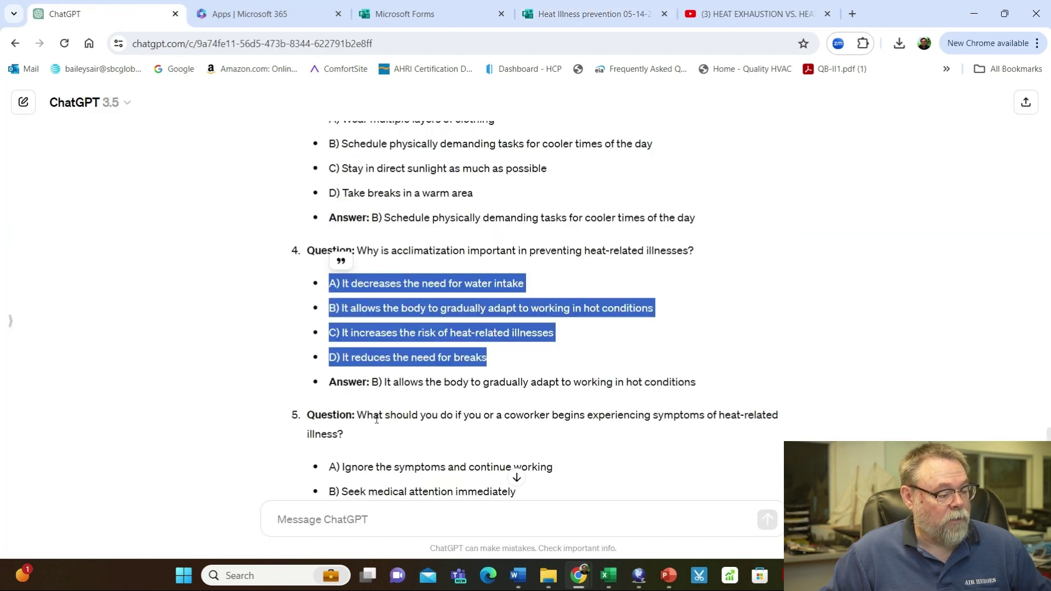
click(374, 418)
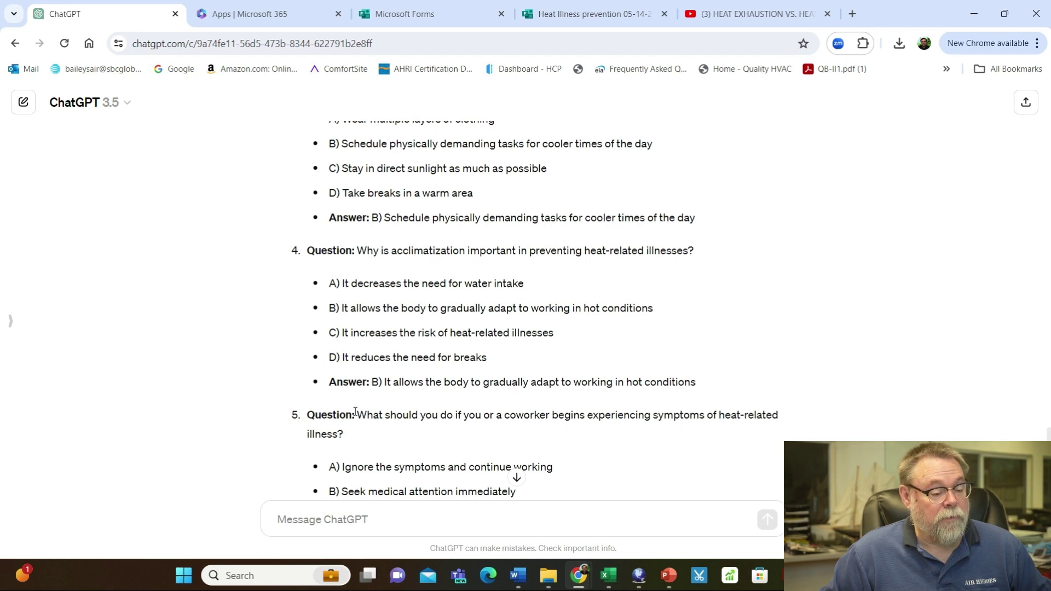
drag(359, 415, 387, 432)
key(ctrl+c)
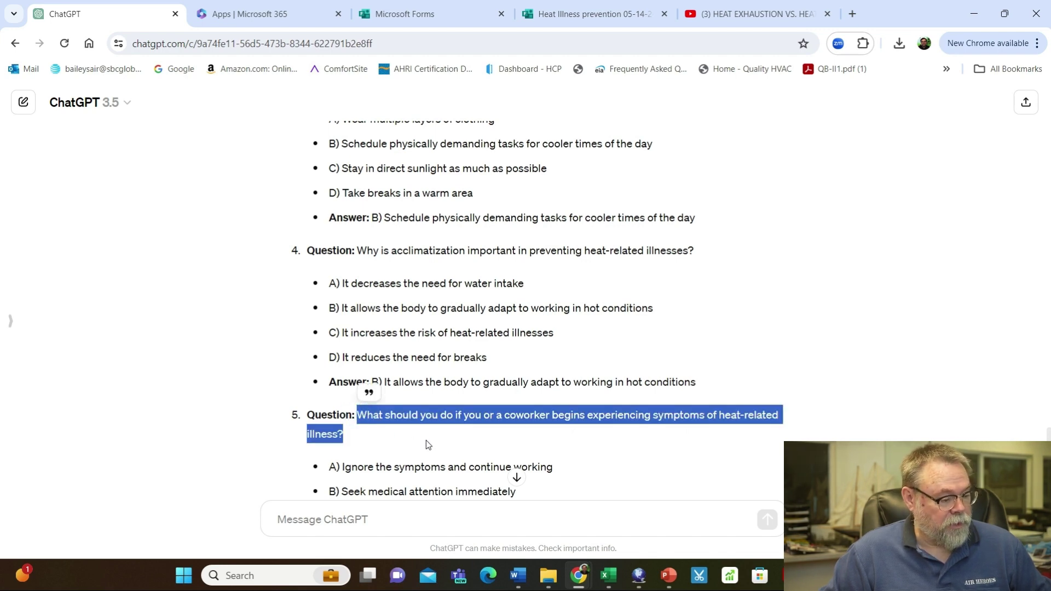
scroll(428, 440, down, 2)
click(329, 329)
drag(329, 328, 452, 408)
click(365, 285)
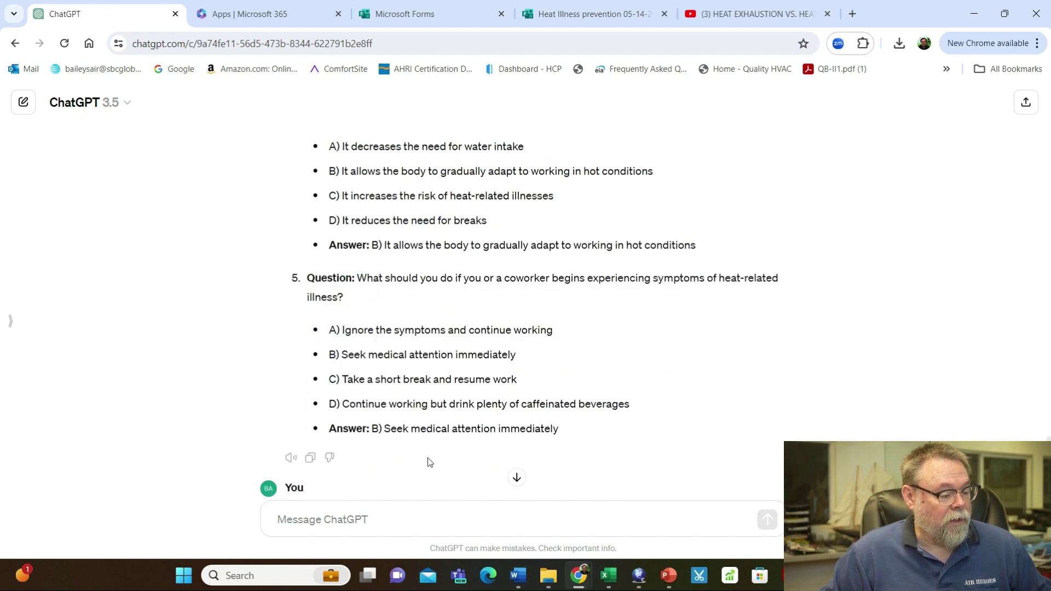
click(581, 13)
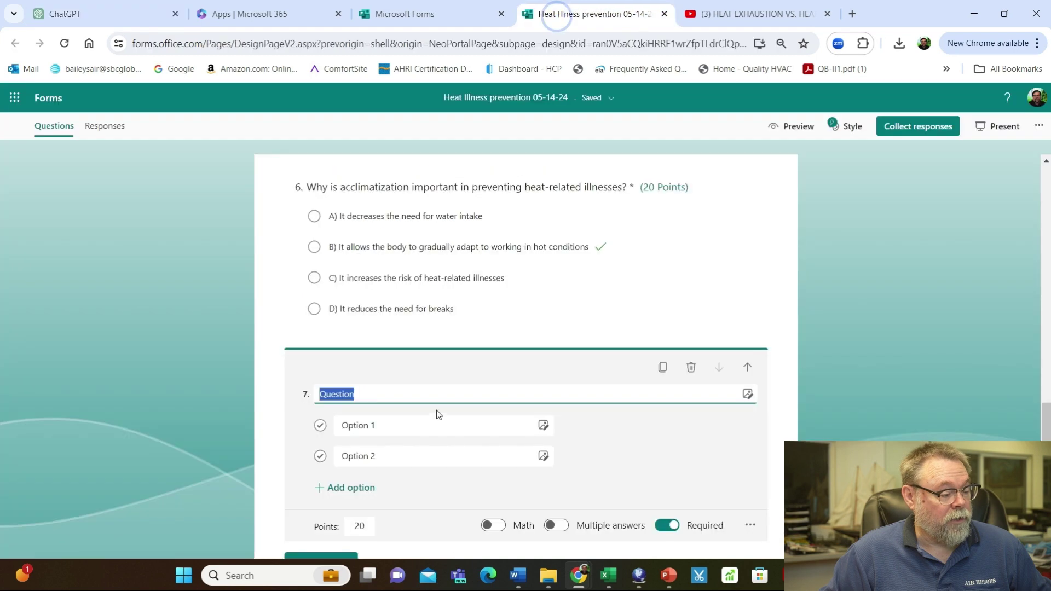
key(ctrl+v)
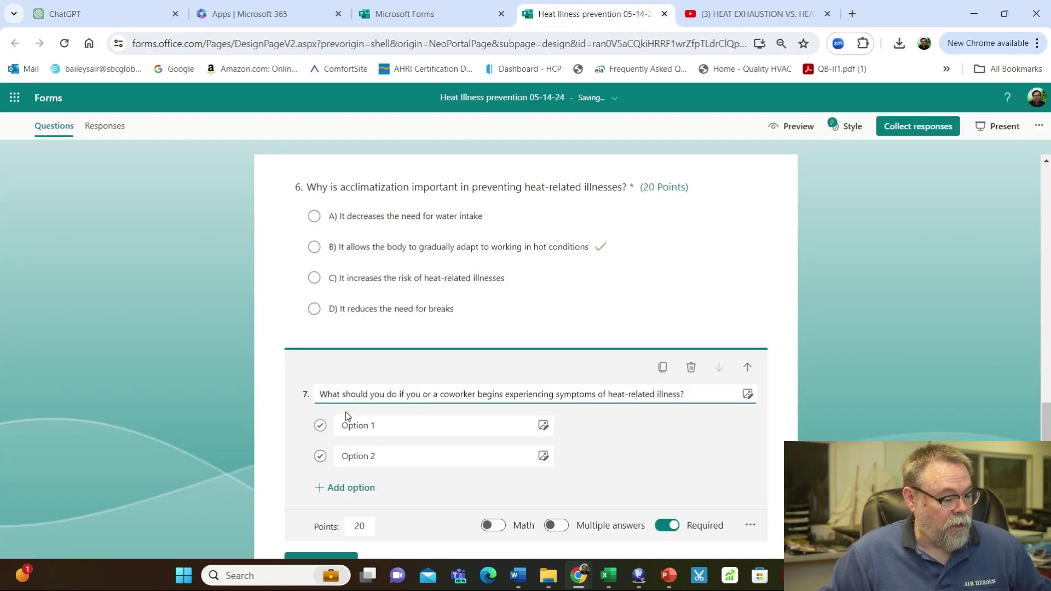
click(349, 427)
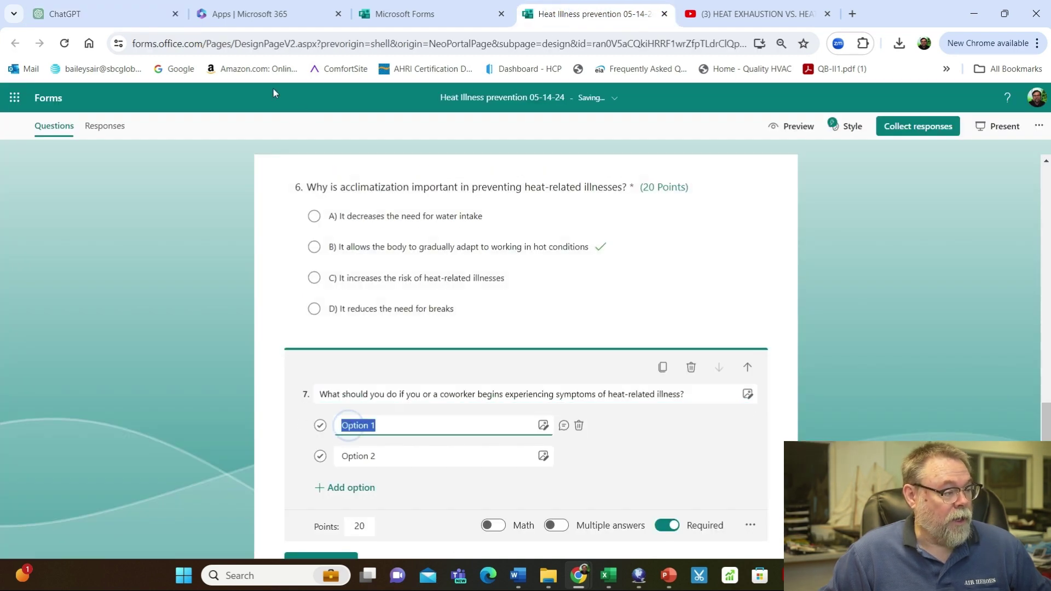
click(118, 17)
drag(343, 331, 626, 405)
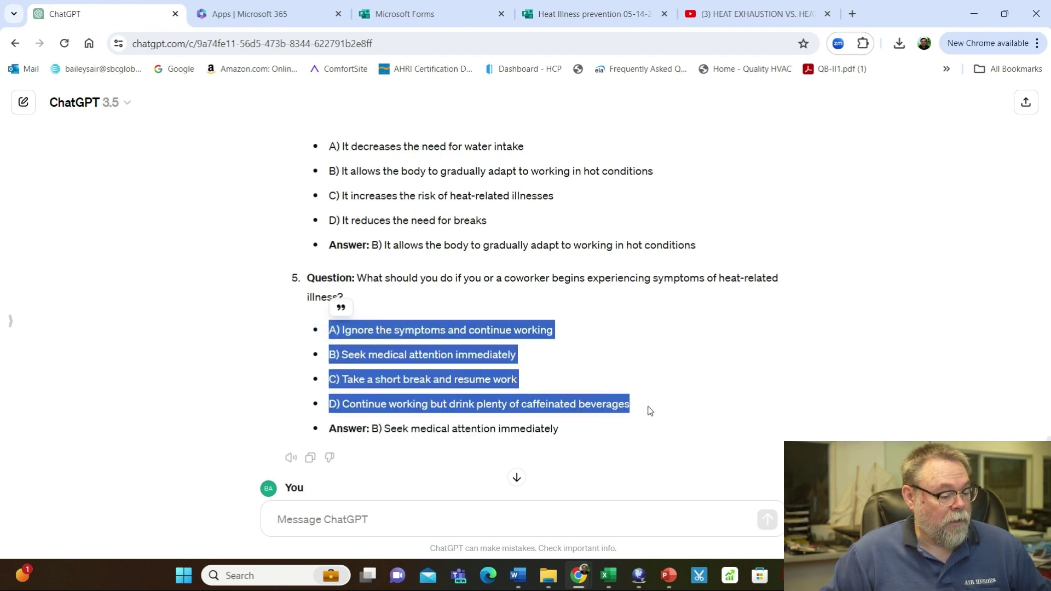
click(606, 16)
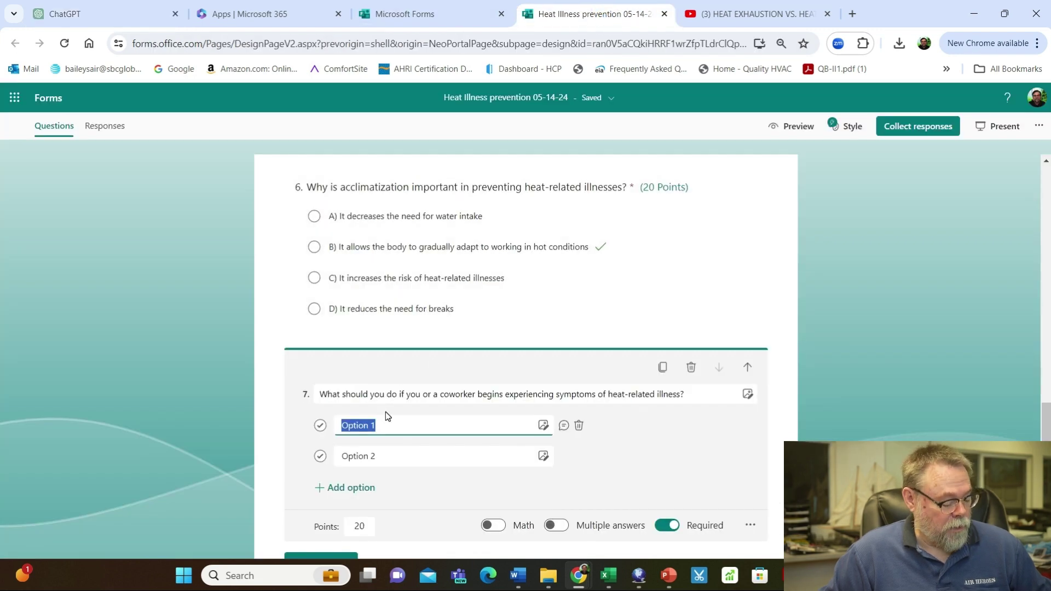
text(A) Ignore the symptoms and continue working)
scroll(577, 484, down, 2)
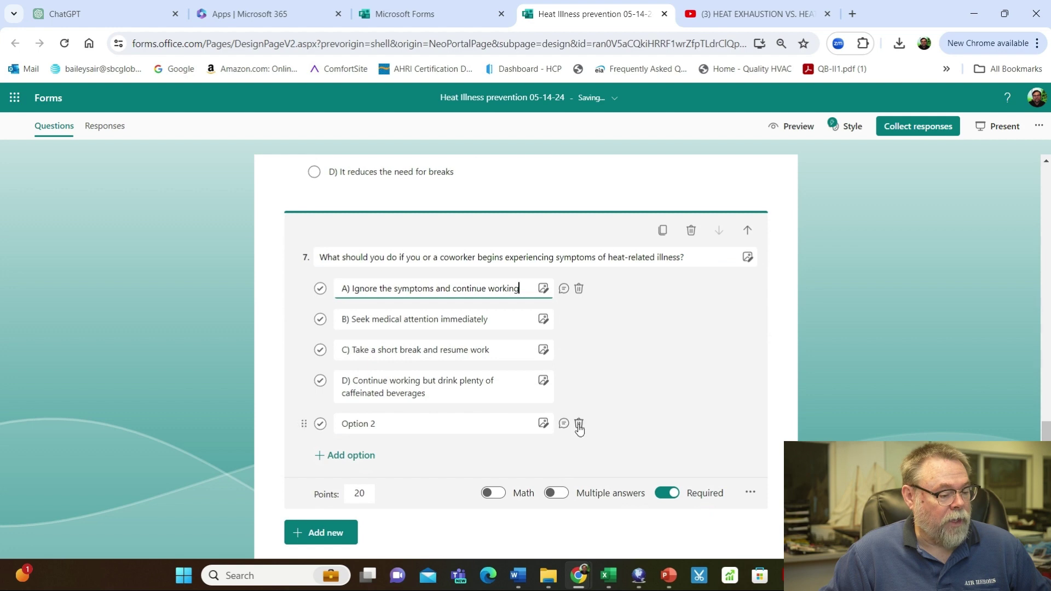
click(580, 424)
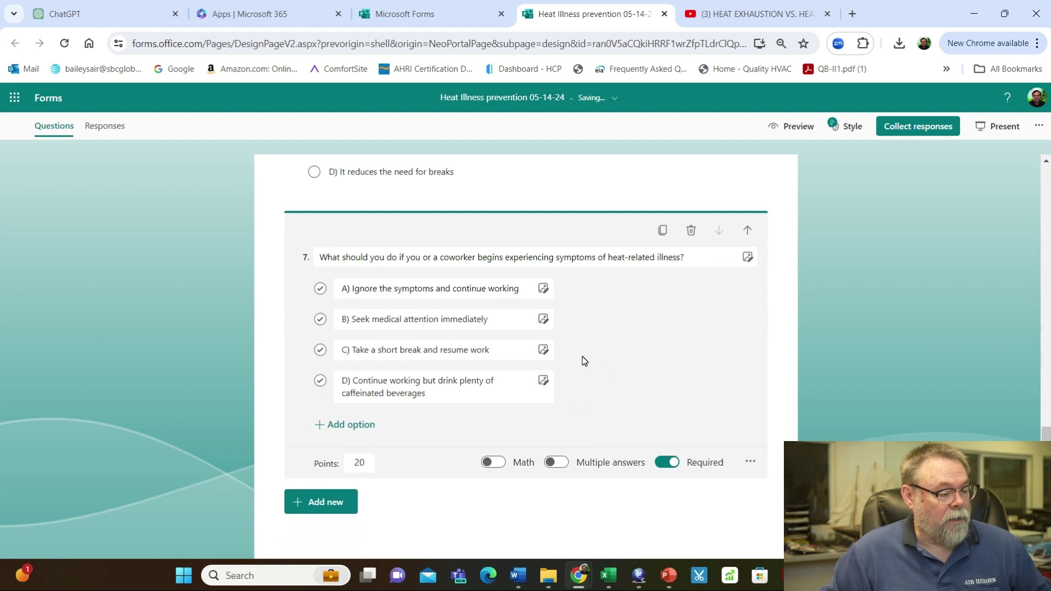
click(321, 320)
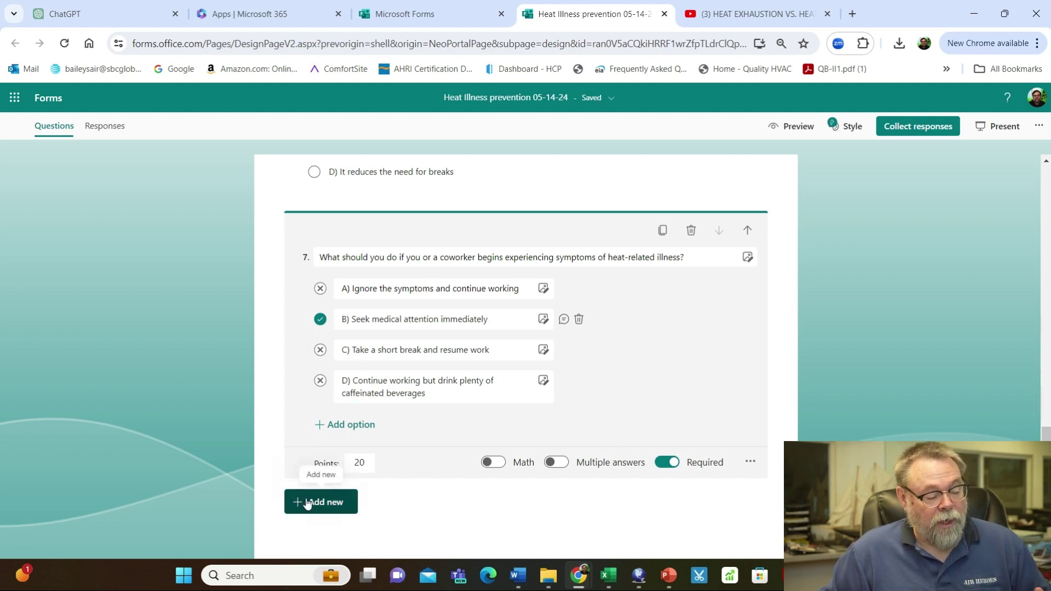
scroll(826, 351, up, 6)
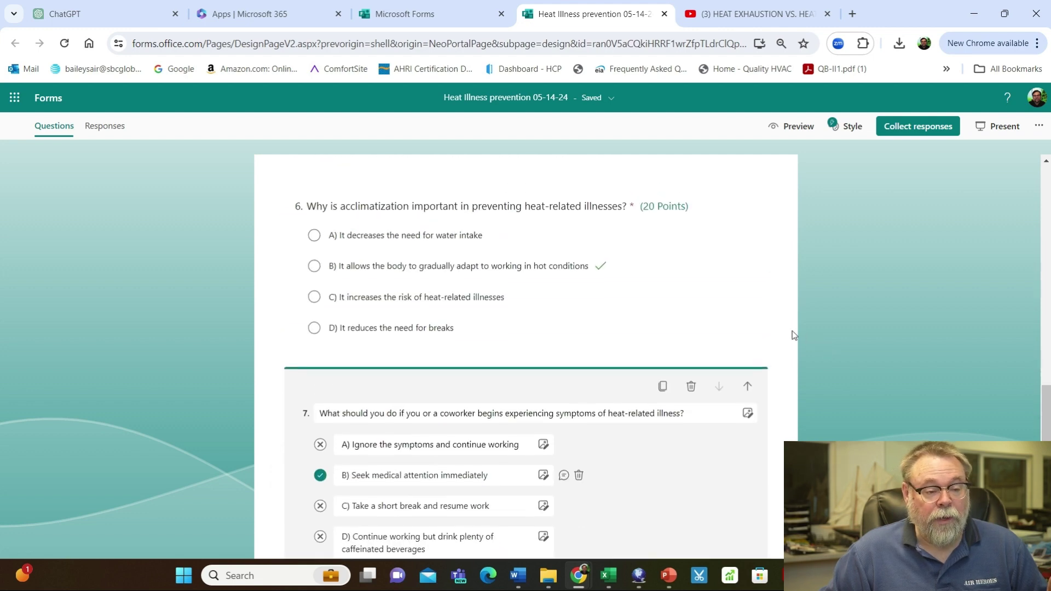
scroll(766, 320, up, 5)
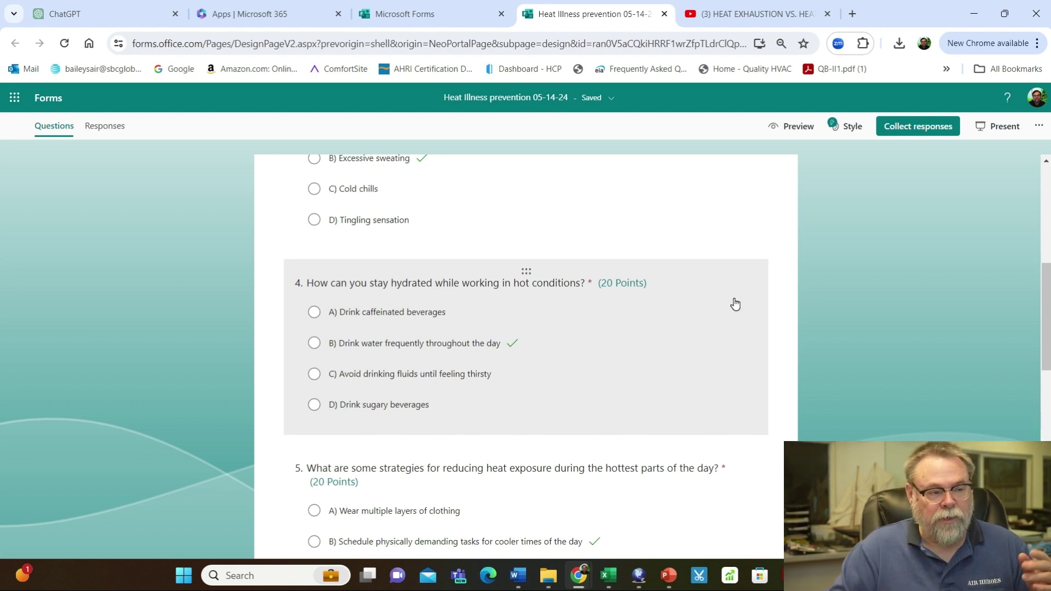
Copy the web address of the 'Heat Exhaustion vs. Heat Stroke Toolbox Talk' YouTube video
click(758, 12)
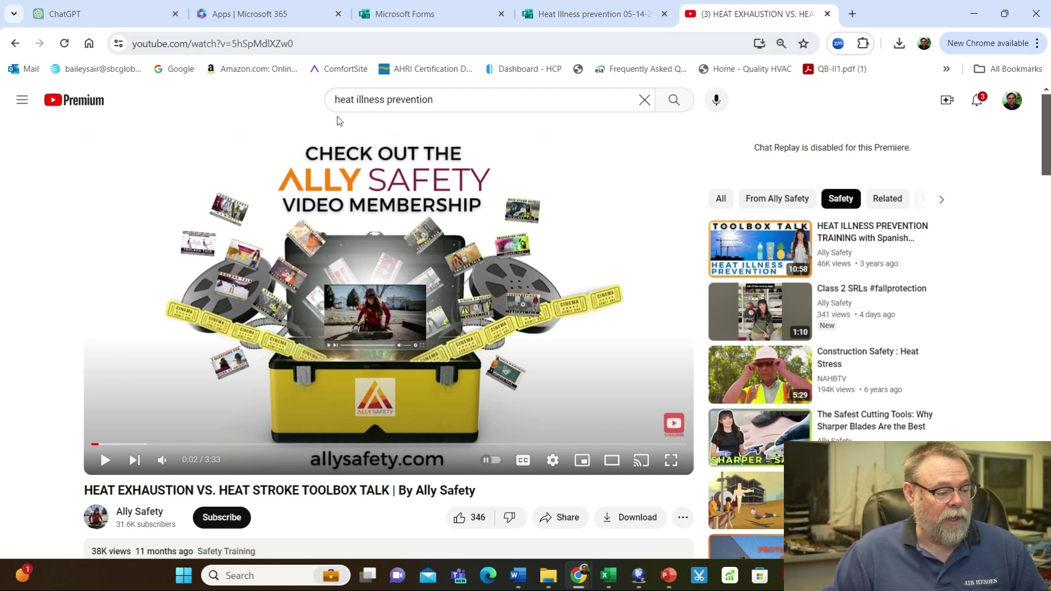
drag(299, 43, 109, 44)
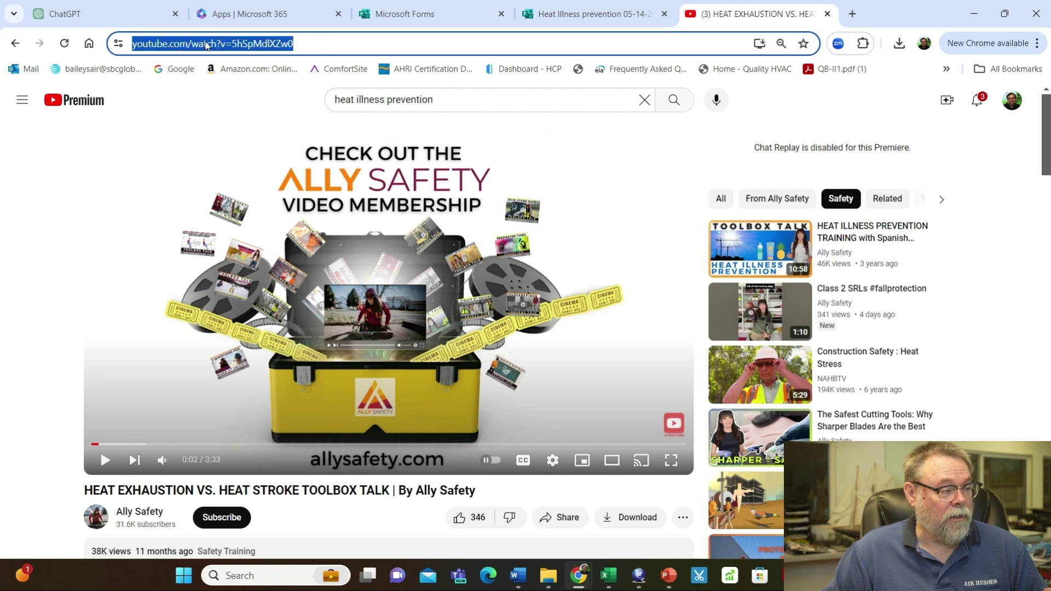
right_click(206, 46)
click(244, 168)
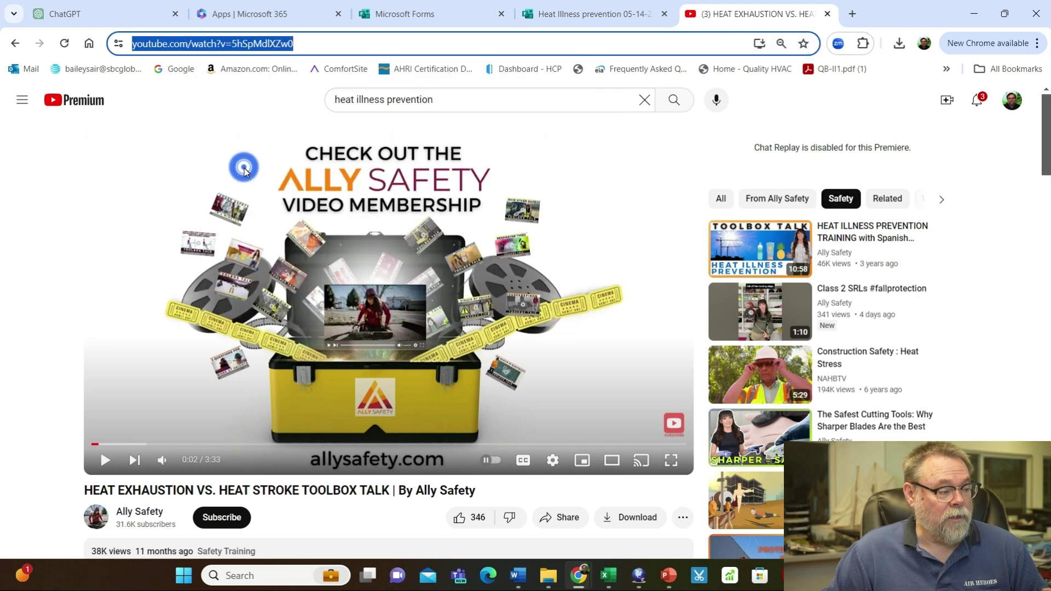
Insert the copied heat exhaustion video into question 3 on early signs of heat-related illnesses
click(570, 15)
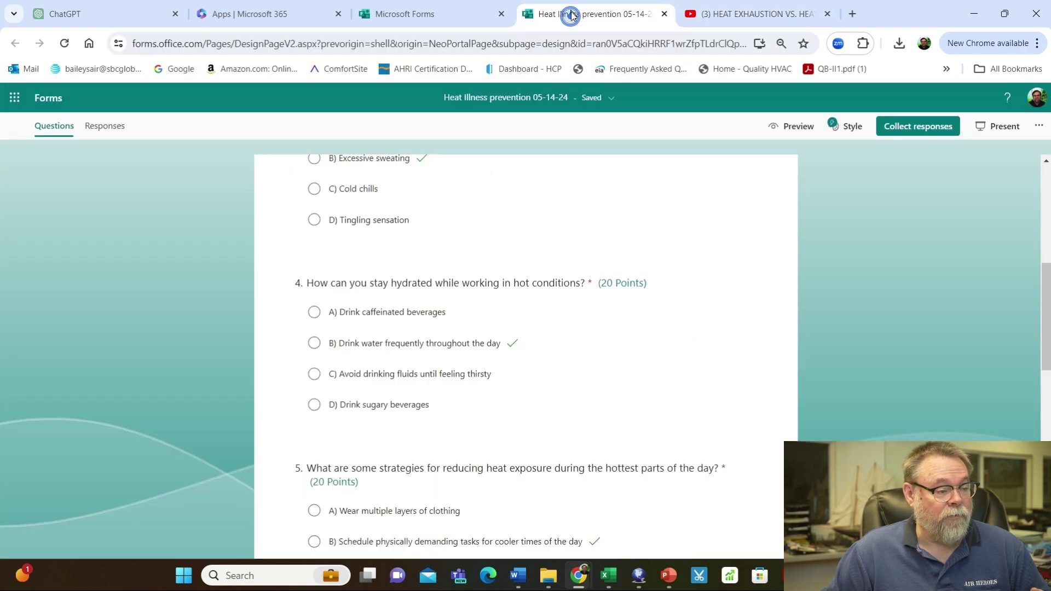
scroll(624, 290, up, 5)
scroll(608, 307, down, 1)
click(575, 297)
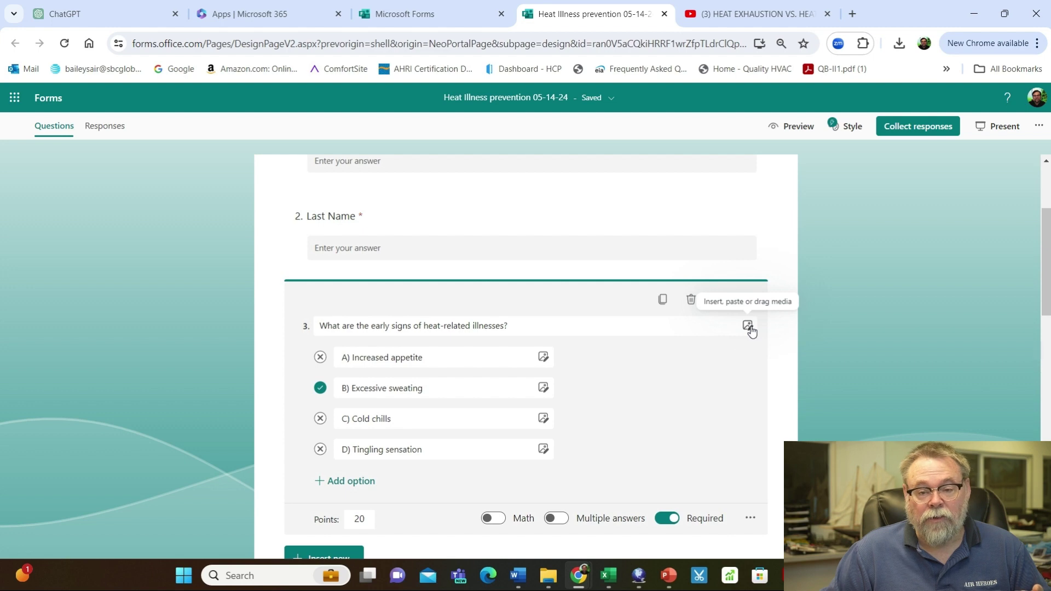
click(747, 327)
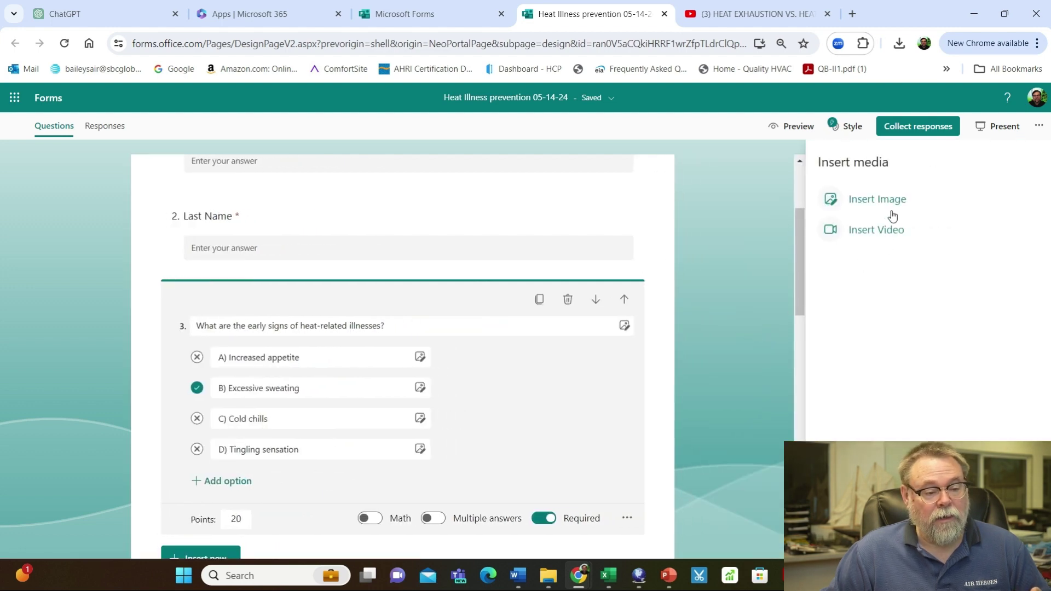
click(878, 229)
right_click(780, 233)
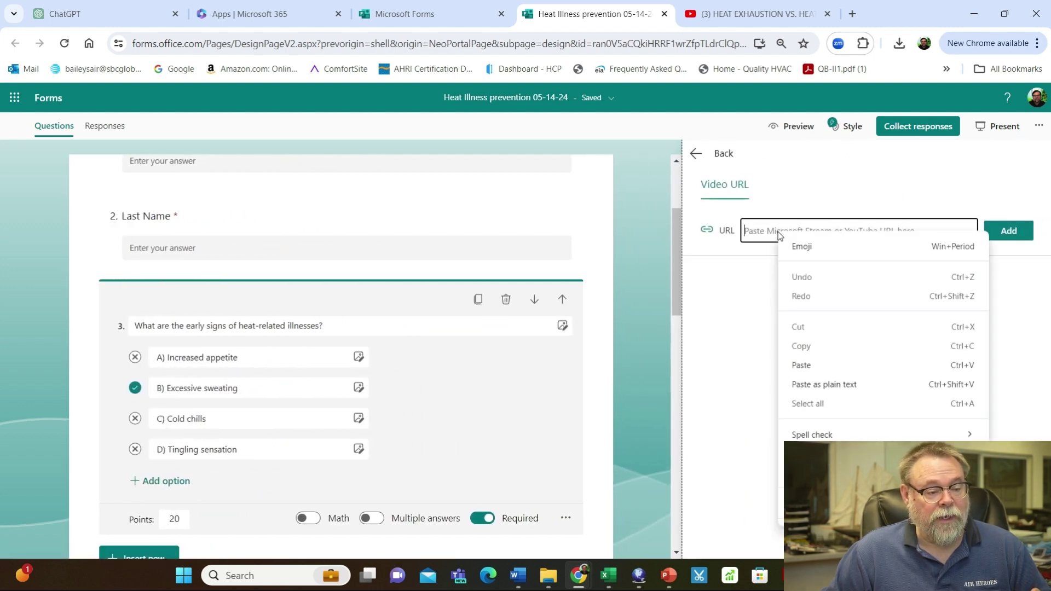
click(805, 365)
click(1009, 231)
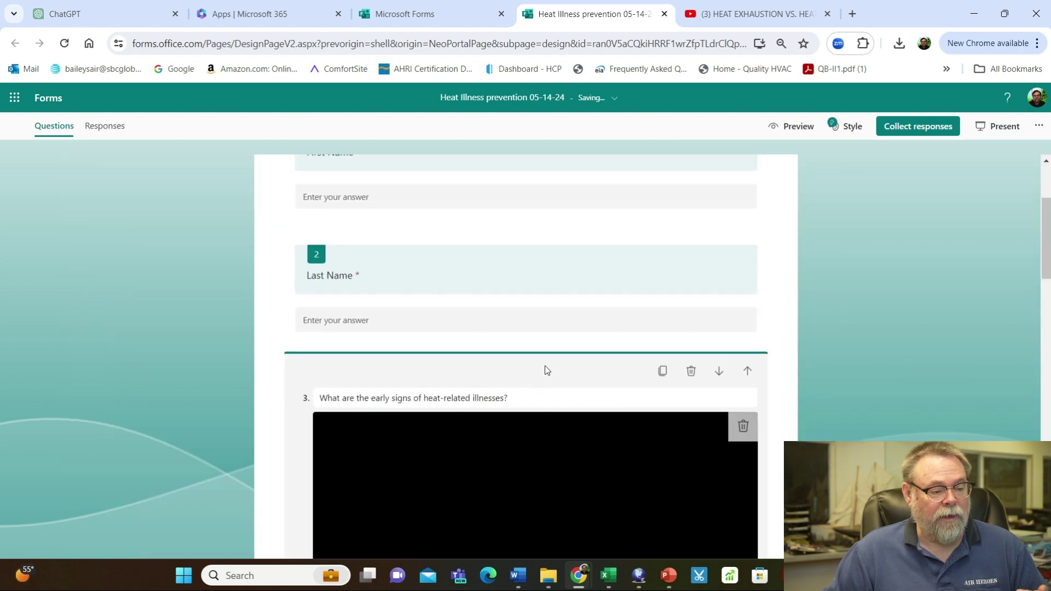
scroll(676, 369, down, 4)
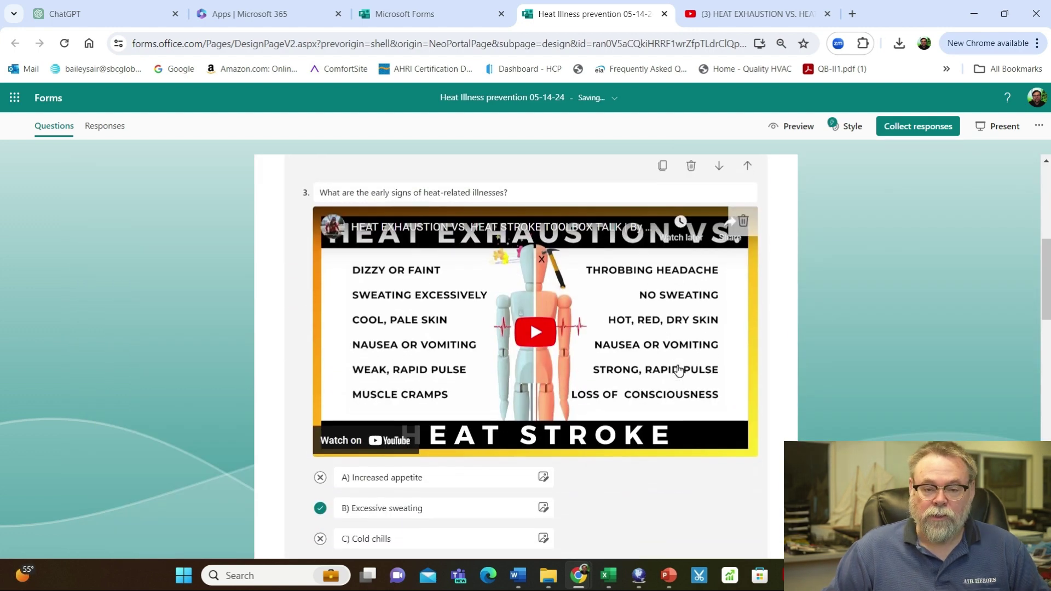
scroll(676, 371, up, 6)
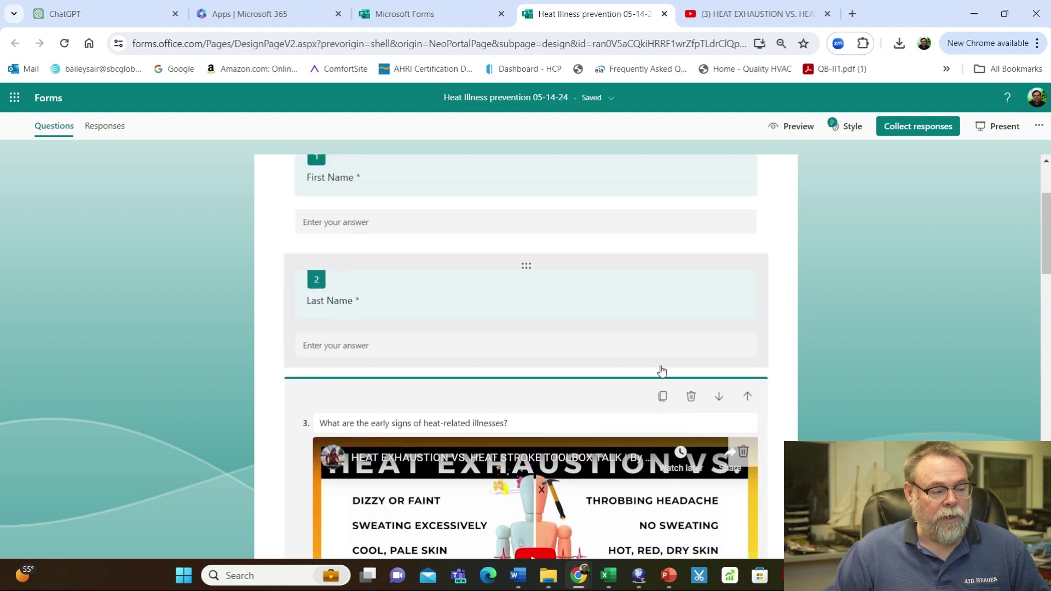
scroll(660, 370, up, 1)
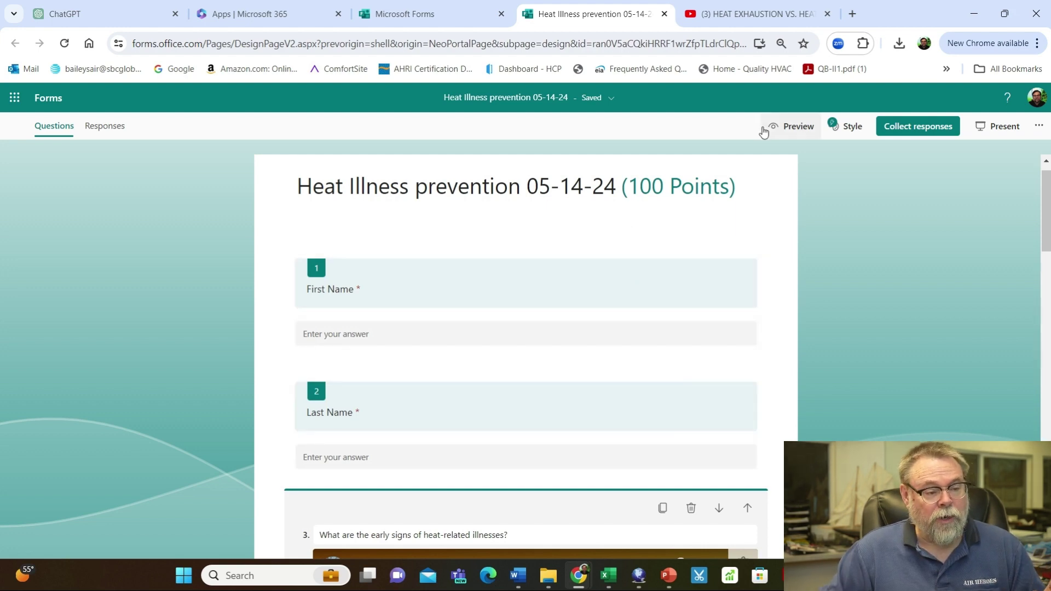
Preview the quiz in mobile view and enter the respondent's first and last name
click(791, 129)
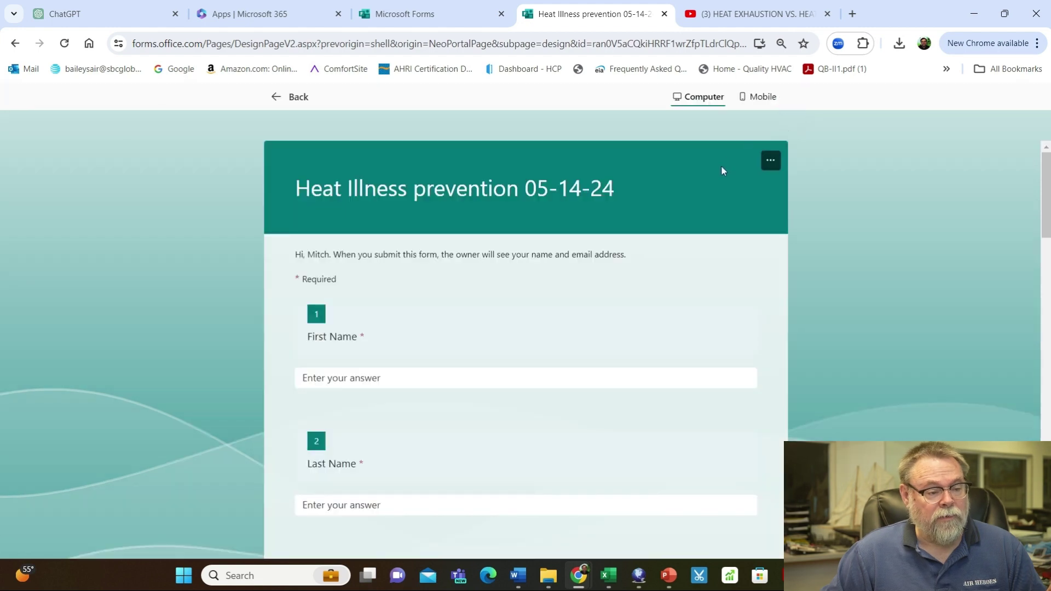
click(762, 97)
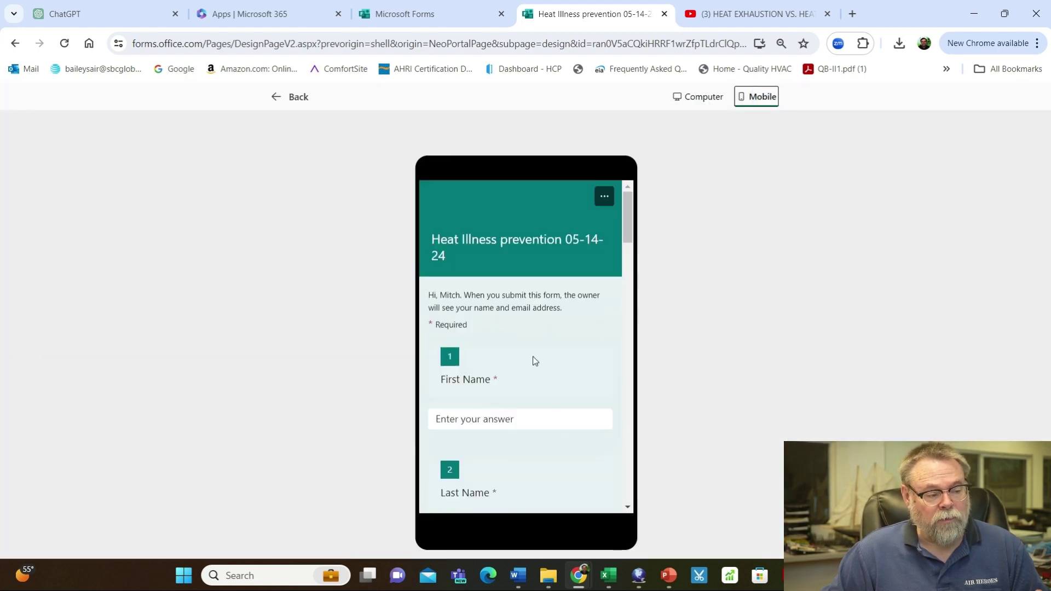
click(461, 421)
scroll(487, 422, down, 2)
scroll(479, 407, up, 2)
click(460, 419)
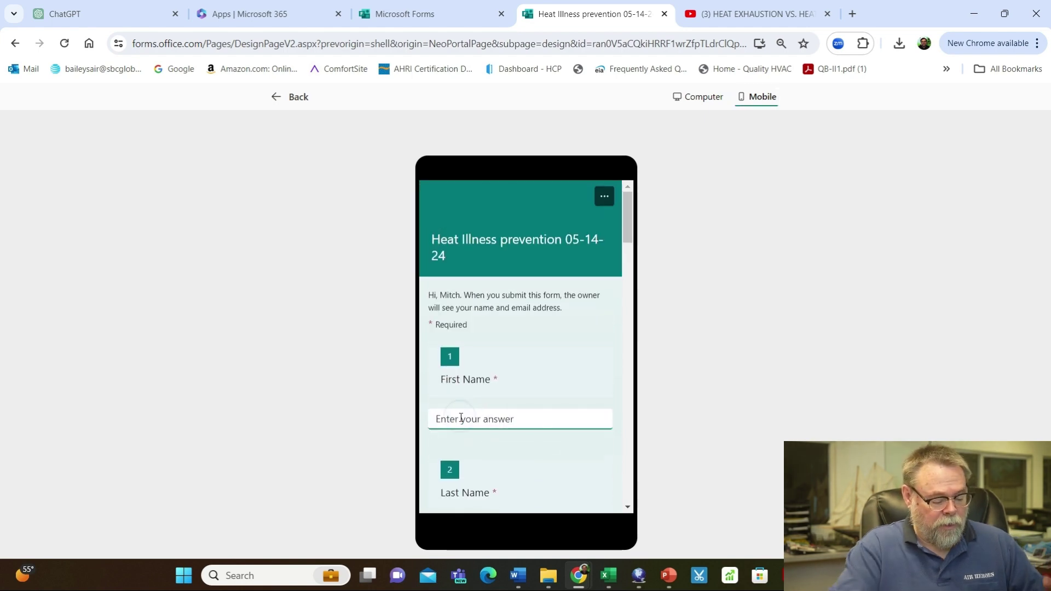
key(Tab)
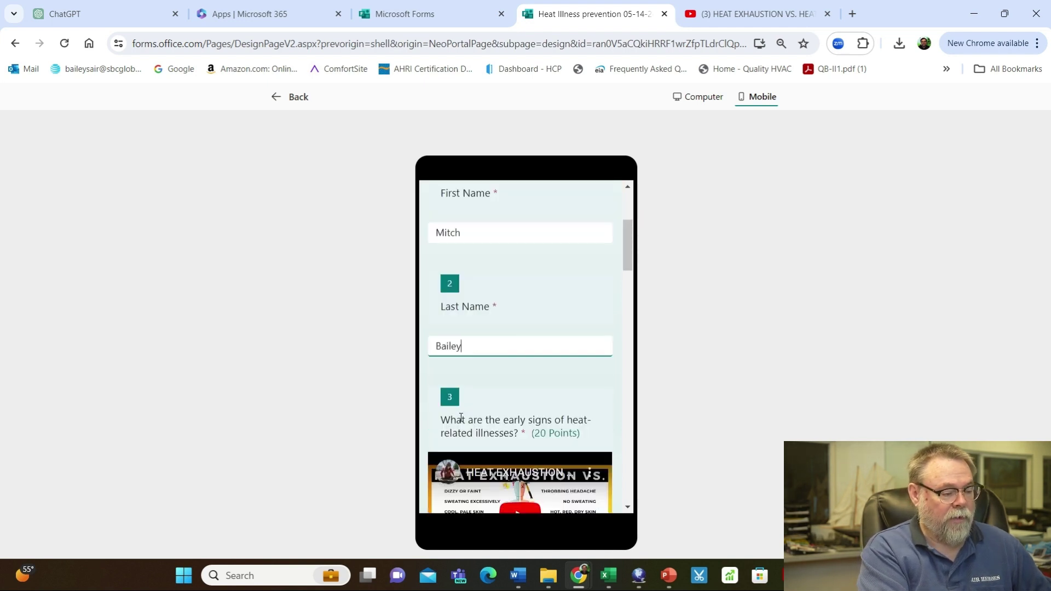
Play the embedded video in the preview, then pause it
scroll(498, 425, down, 4)
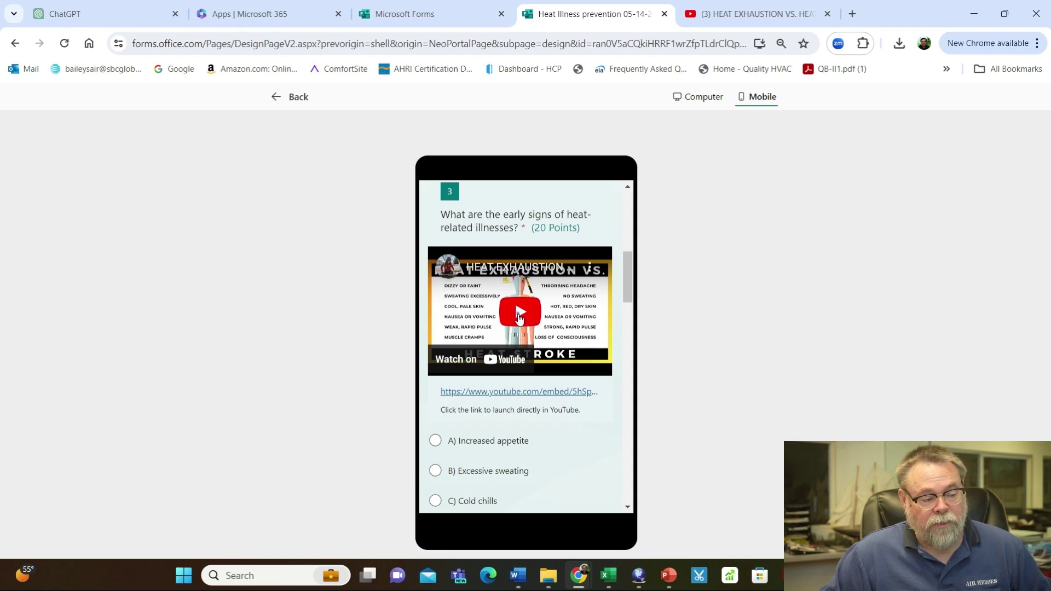
click(520, 315)
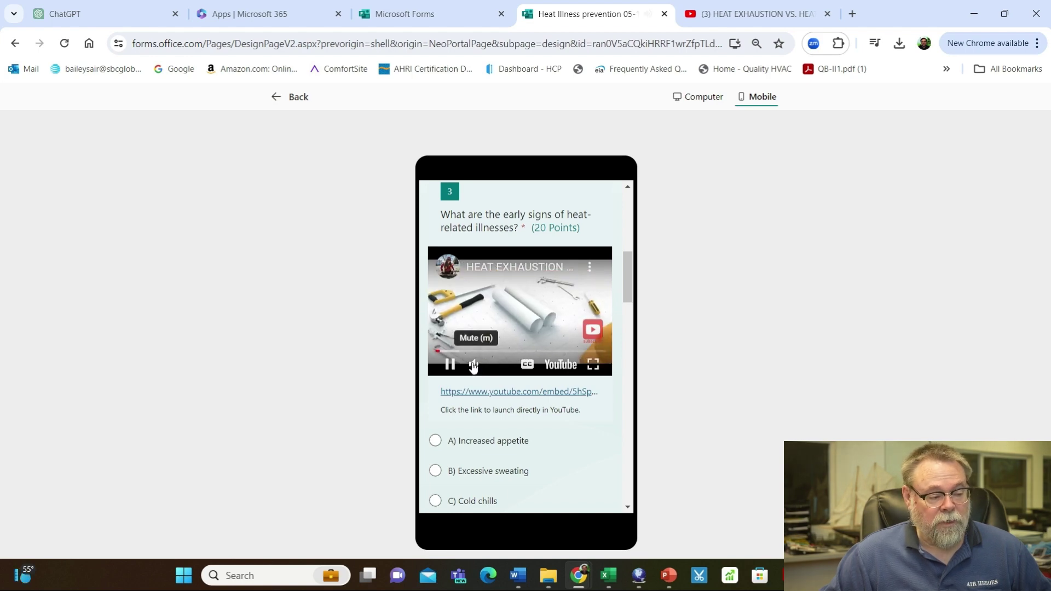
click(515, 334)
scroll(492, 356, down, 3)
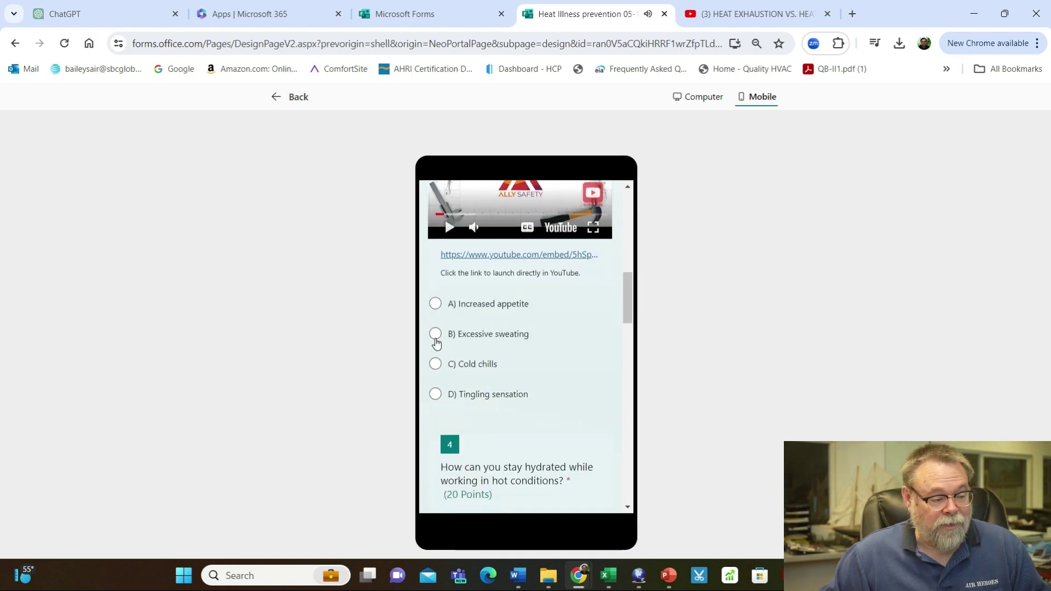
Answer questions 3–7: excessive sweating, drinking water frequently, cooler-time scheduling, gradual adaptation, seeking medical attention
click(436, 336)
scroll(502, 318, down, 3)
scroll(465, 383, down, 3)
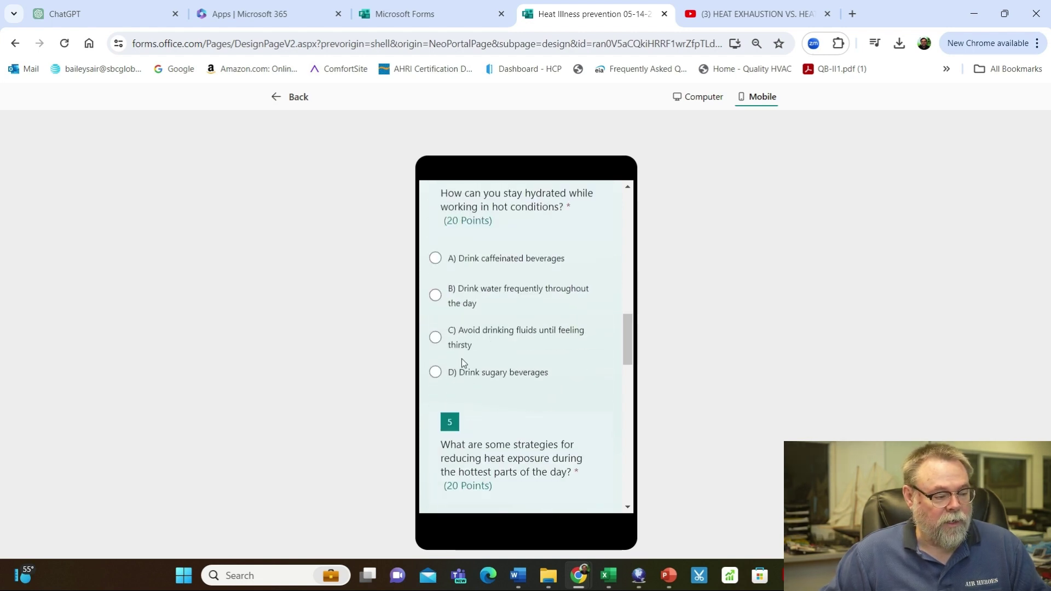
click(436, 296)
scroll(514, 313, down, 4)
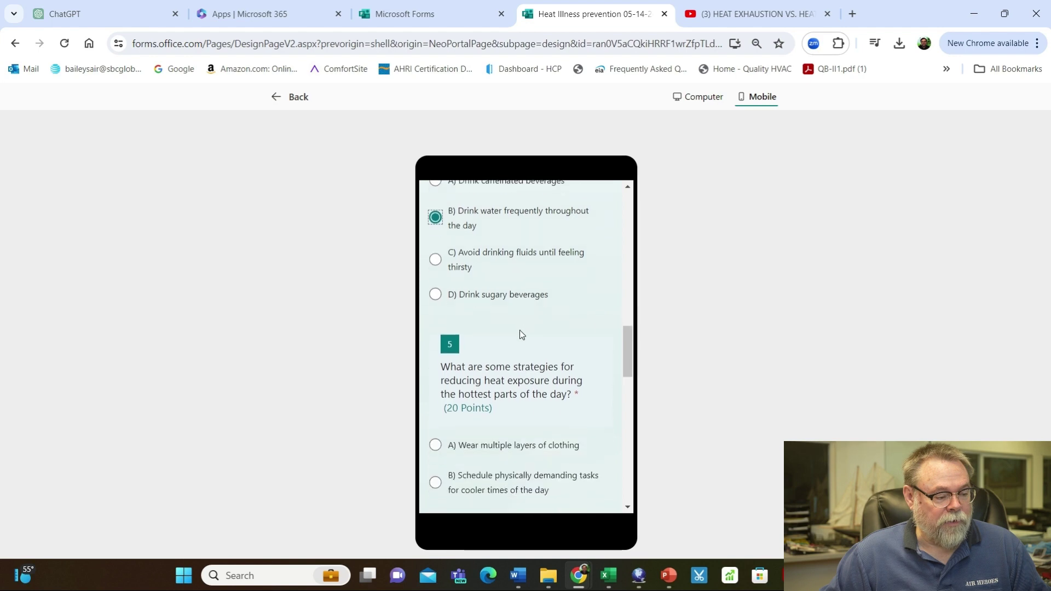
click(435, 355)
scroll(499, 353, down, 5)
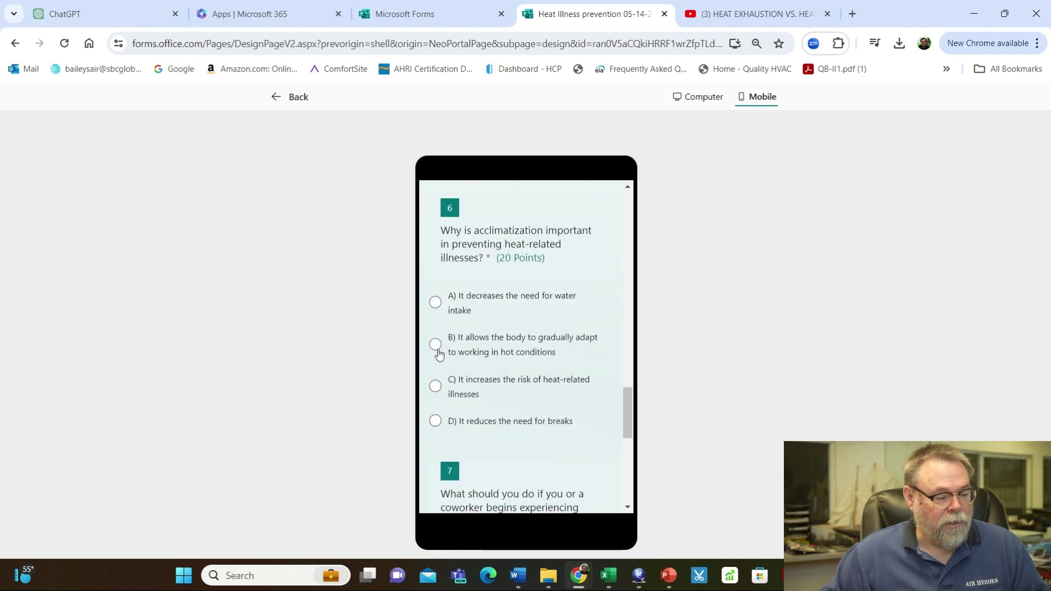
click(435, 345)
scroll(501, 376, down, 4)
scroll(503, 375, down, 2)
click(435, 341)
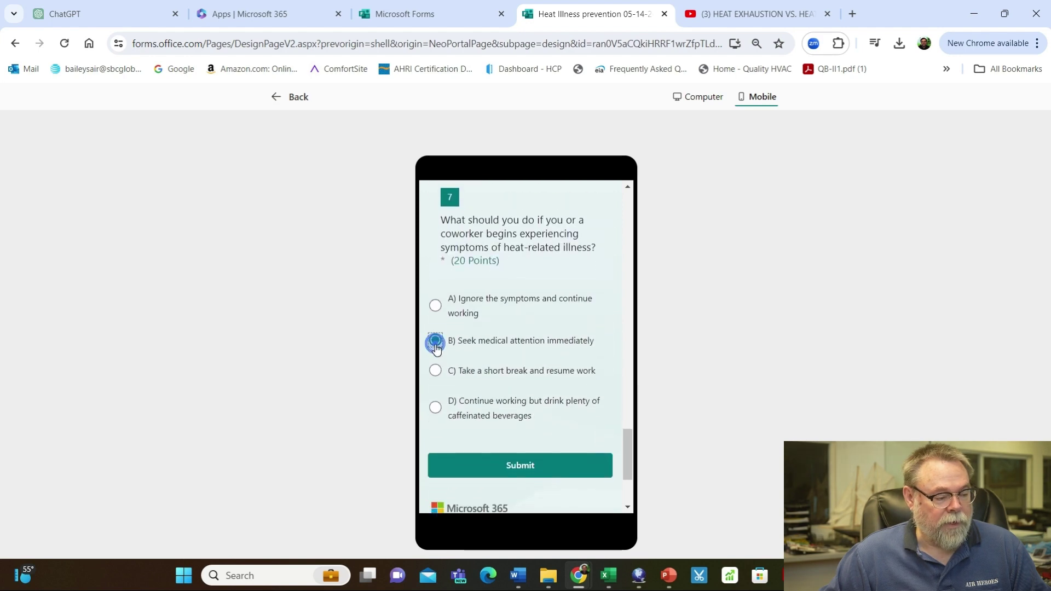
Submit the test response, view its 100/100 result, then go to the Responses summary
click(552, 470)
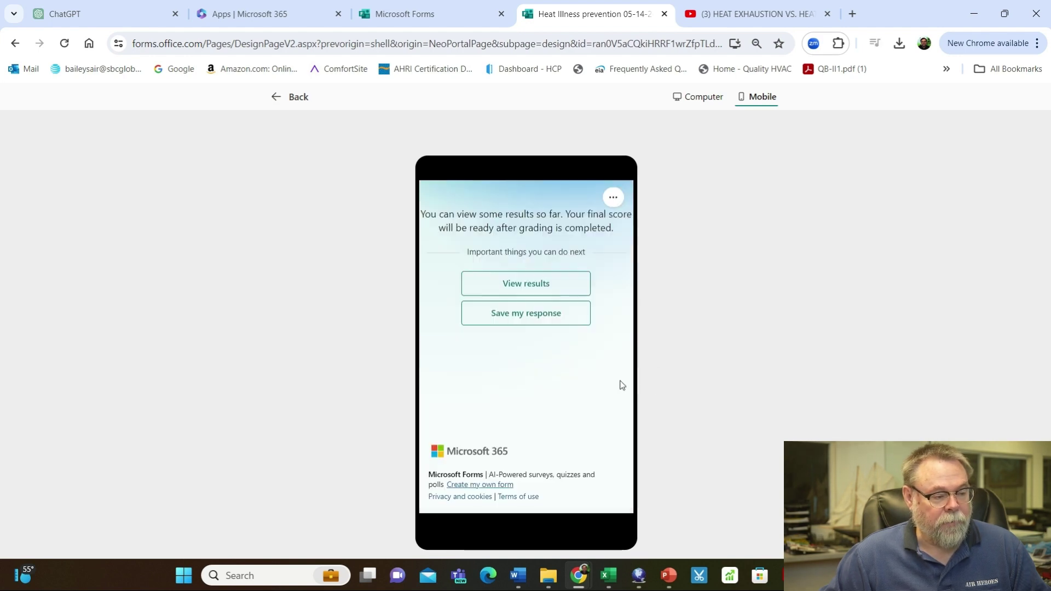
click(529, 286)
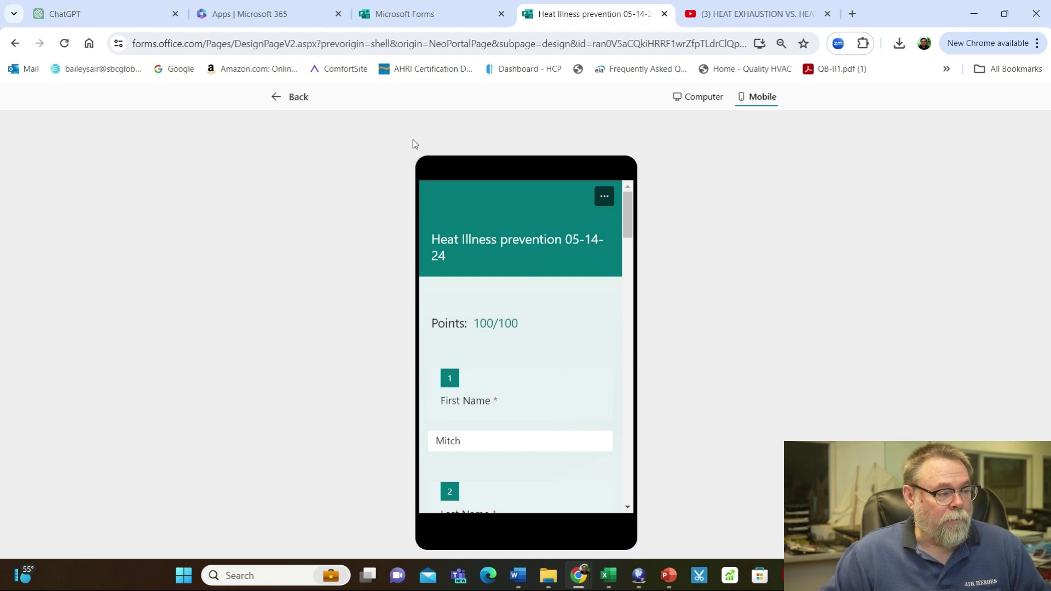
click(296, 97)
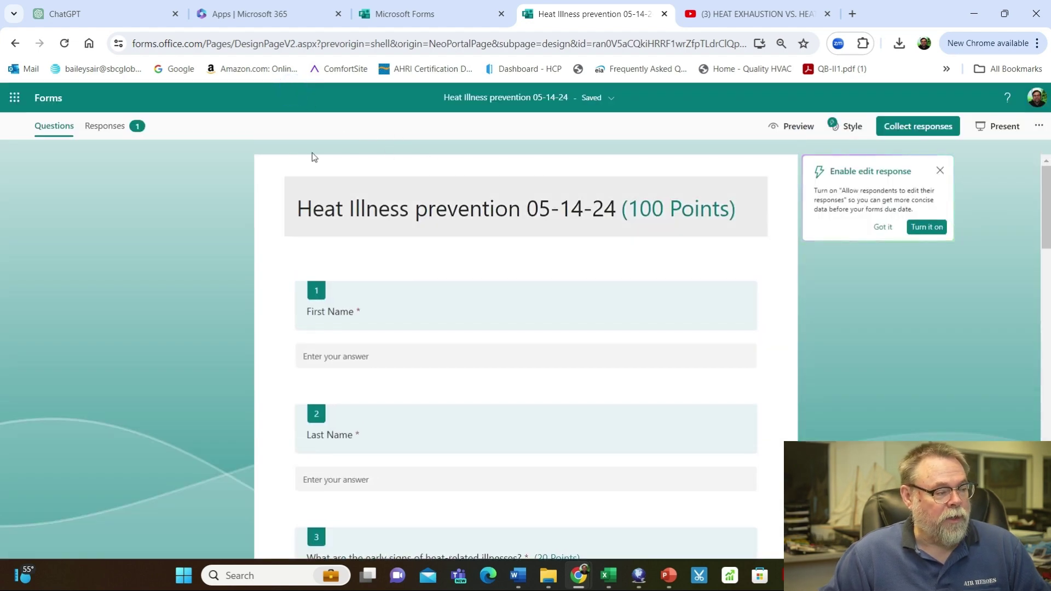
click(101, 132)
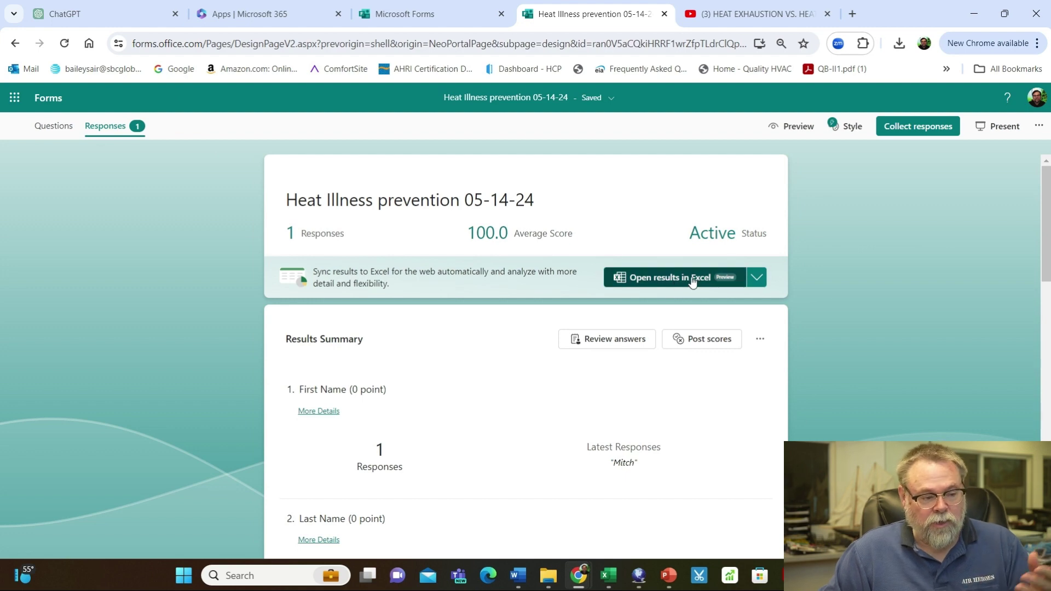
Open the quiz results in an Excel for the web workbook showing the 100-point test response
click(693, 280)
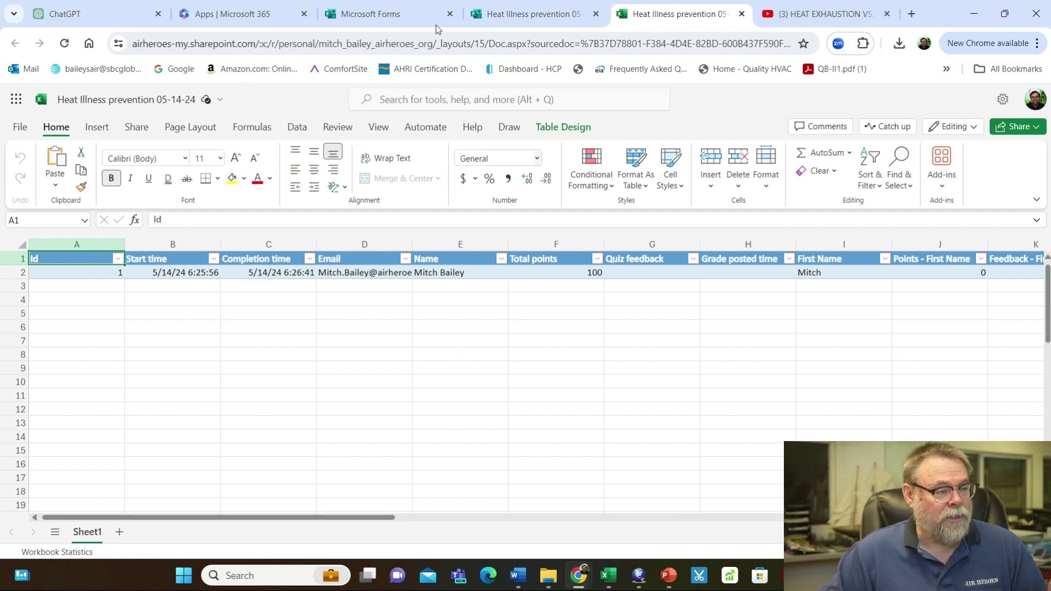
Return to the Forms tab, switch to Questions, and bring up the Style theme pane
click(523, 14)
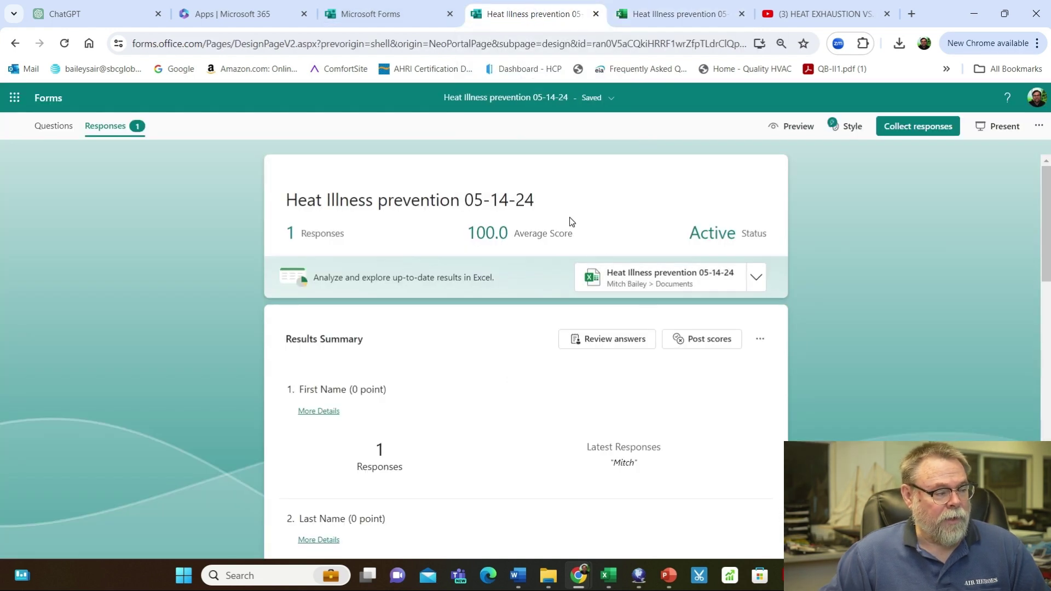
click(52, 126)
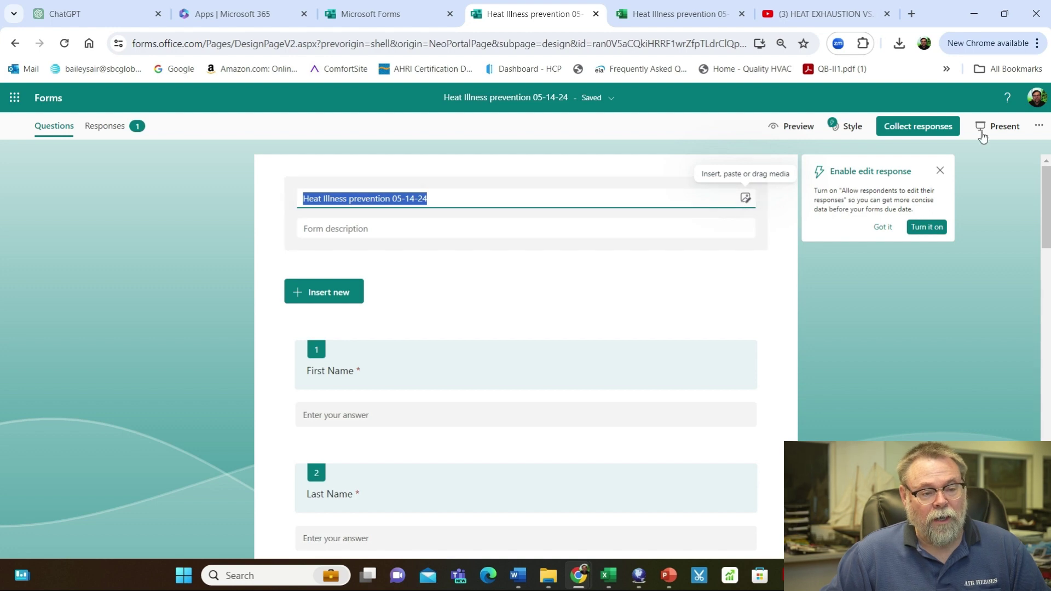
click(848, 126)
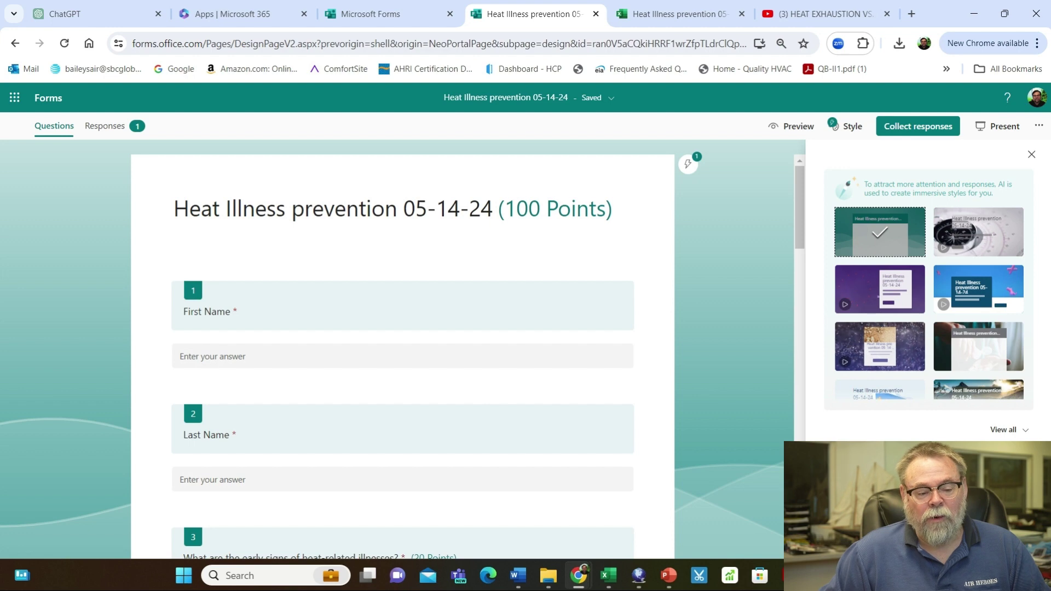
Upload Flue Connection 2.jpg from the computer as the custom theme background image
click(1009, 430)
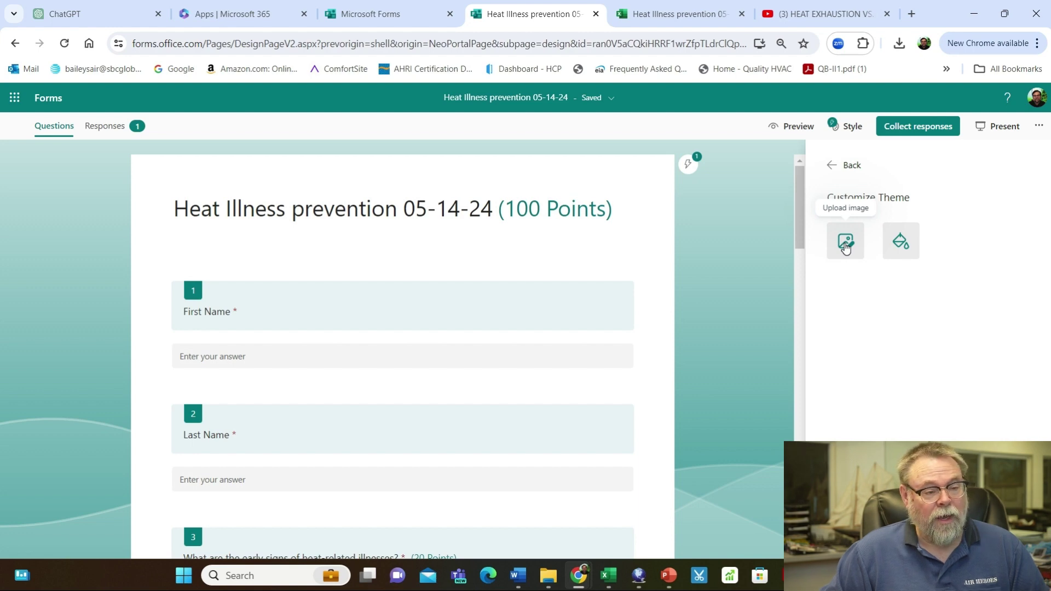
click(846, 246)
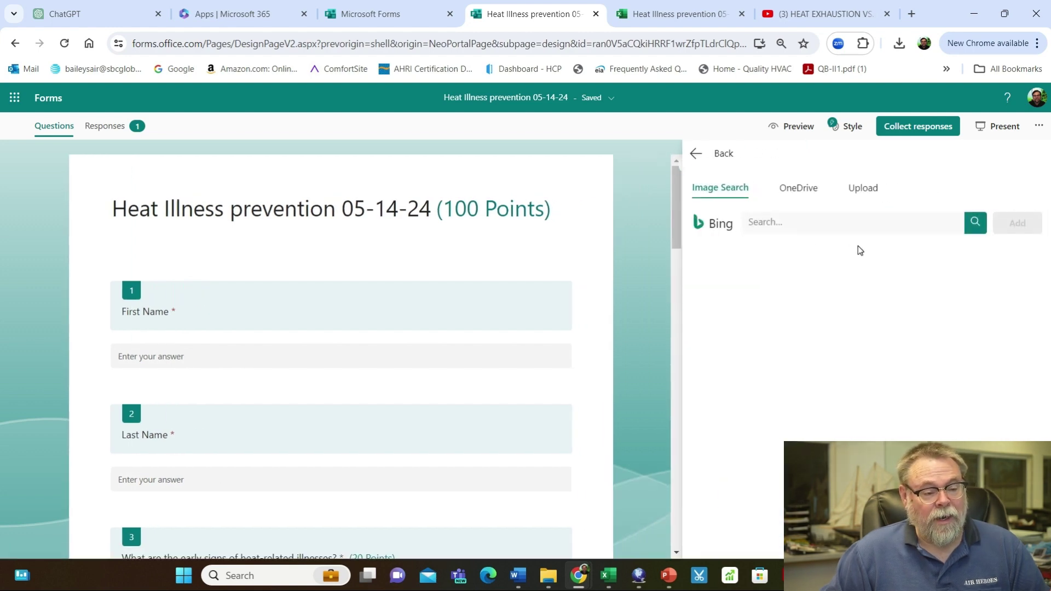
click(864, 187)
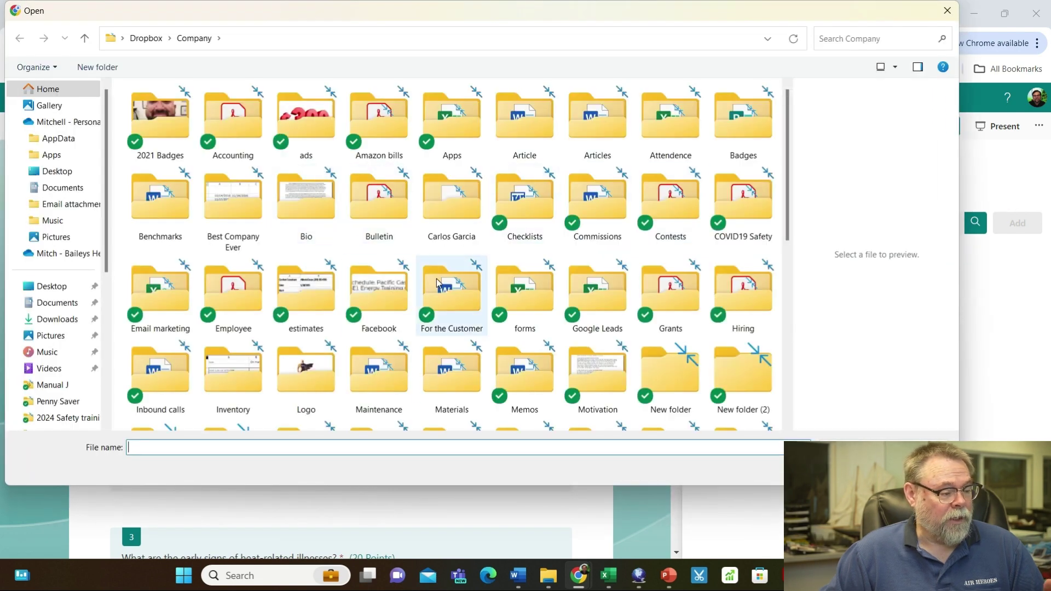
scroll(436, 278, down, 2)
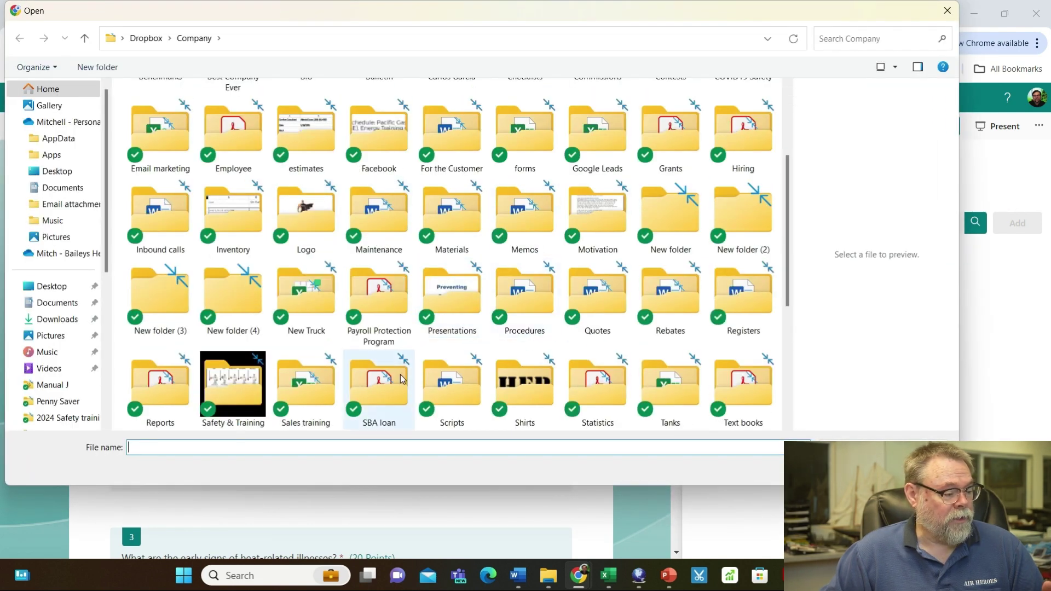
scroll(387, 371, down, 3)
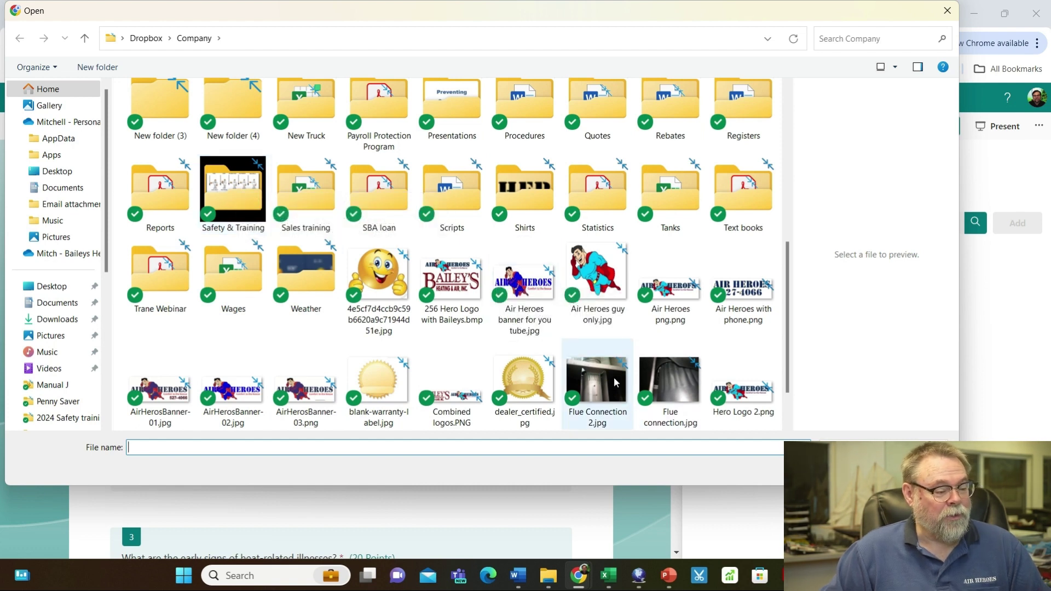
scroll(613, 377, down, 2)
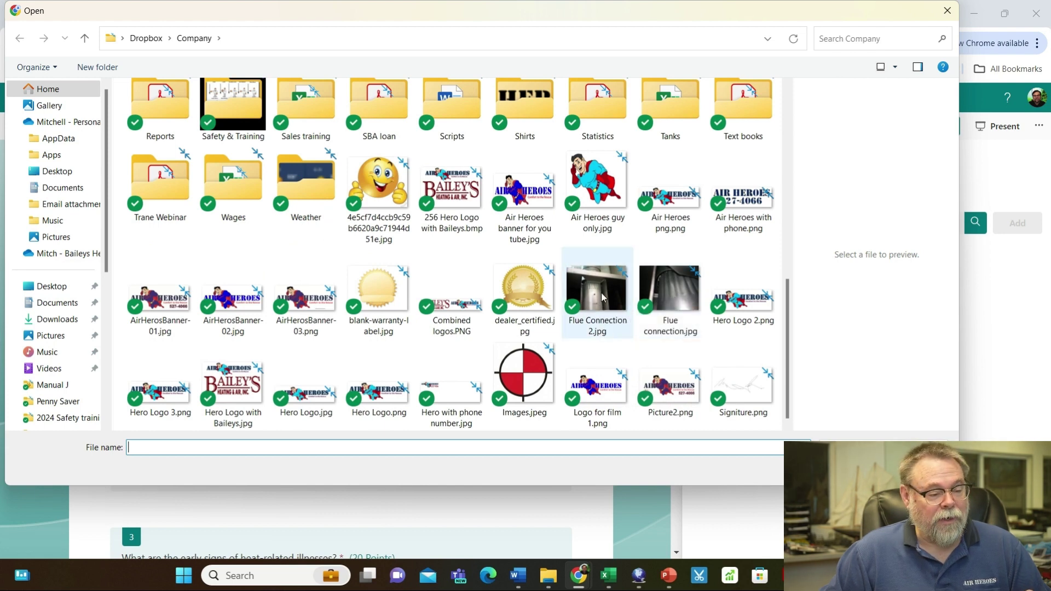
click(603, 298)
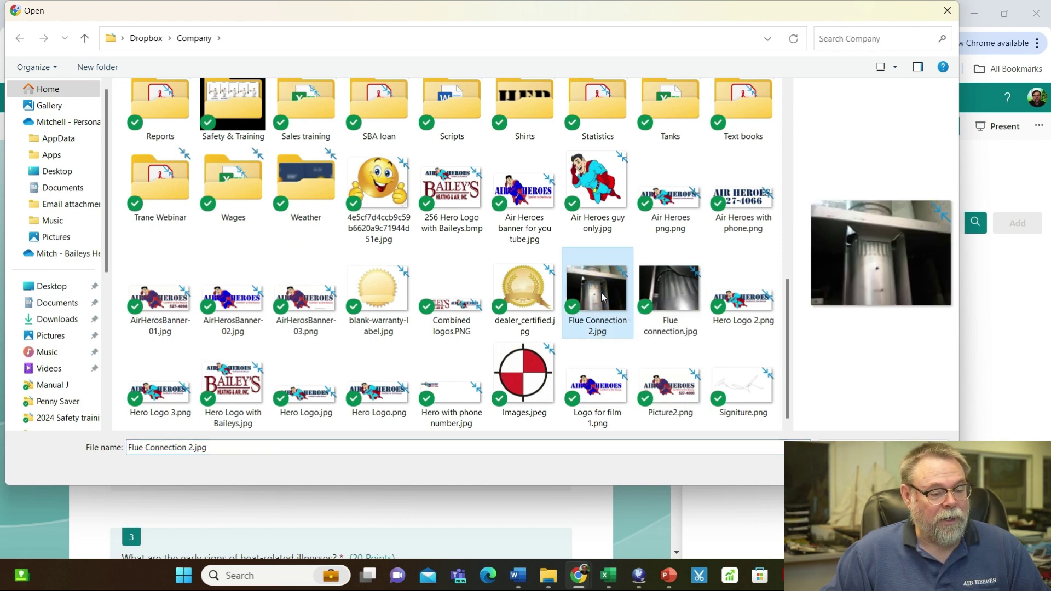
key(Return)
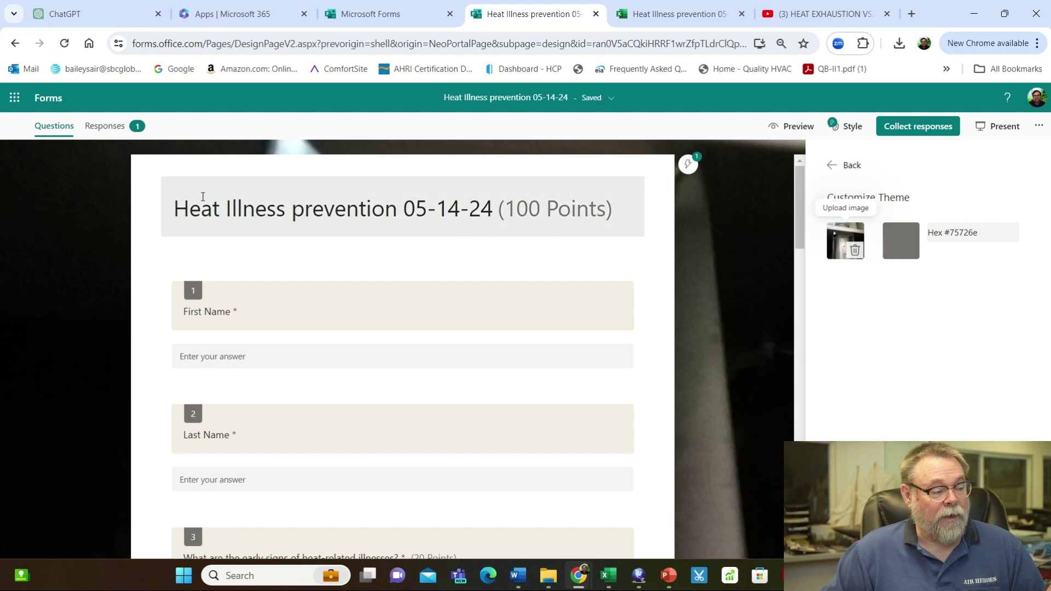
Upload '256 Hero Logo with Baileys.bmp' as the header image above the quiz title
click(180, 207)
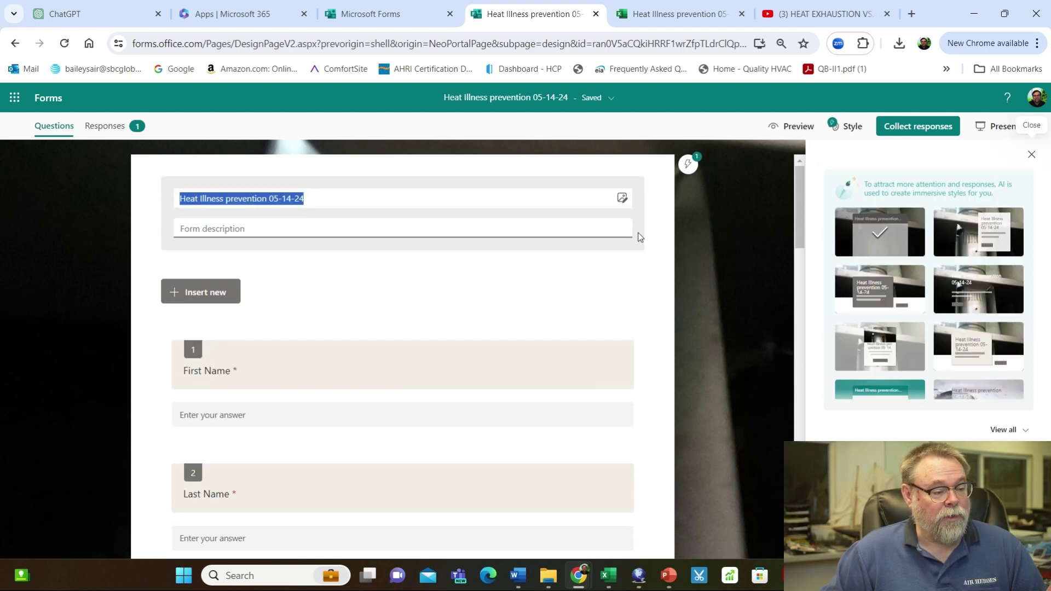
click(621, 198)
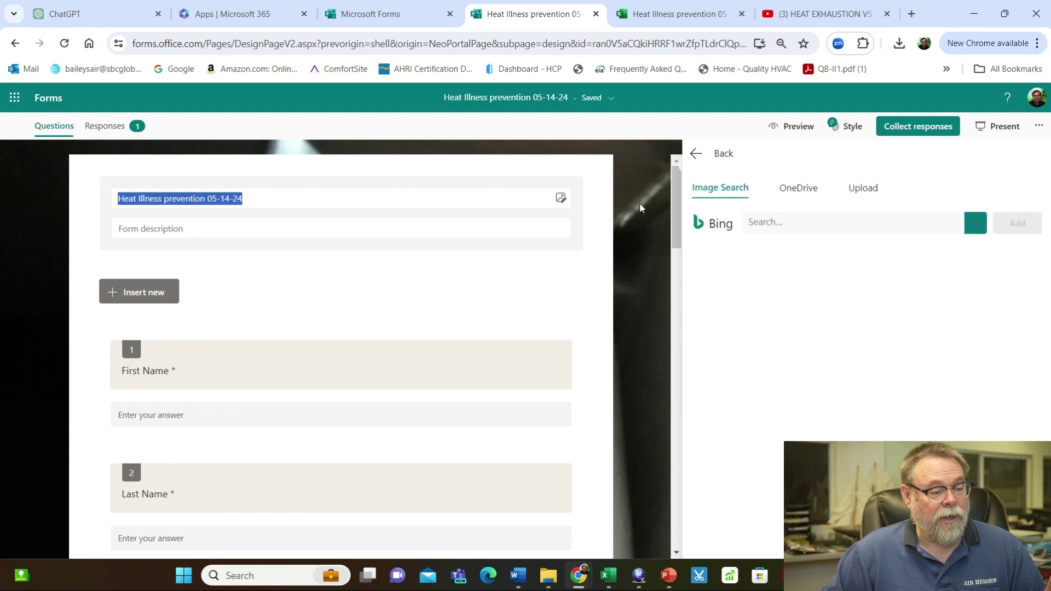
click(864, 189)
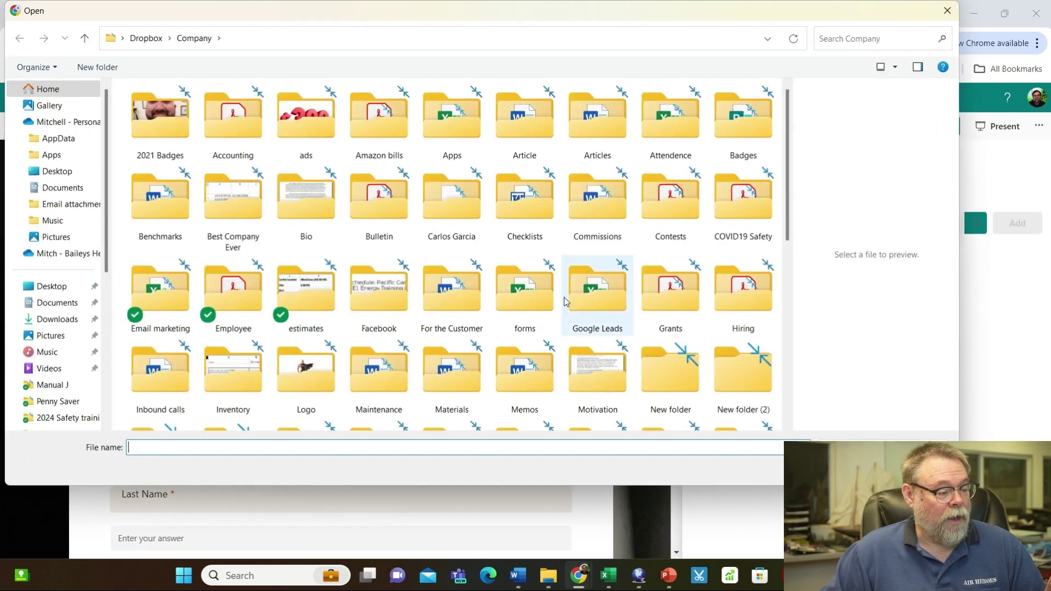
scroll(556, 298, down, 5)
click(234, 213)
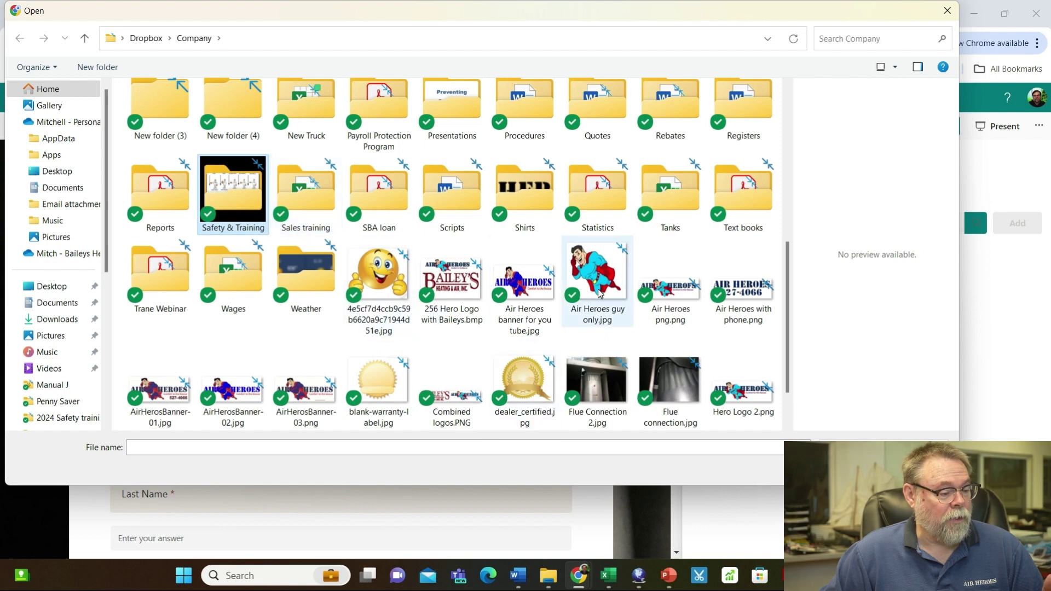
double_click(452, 290)
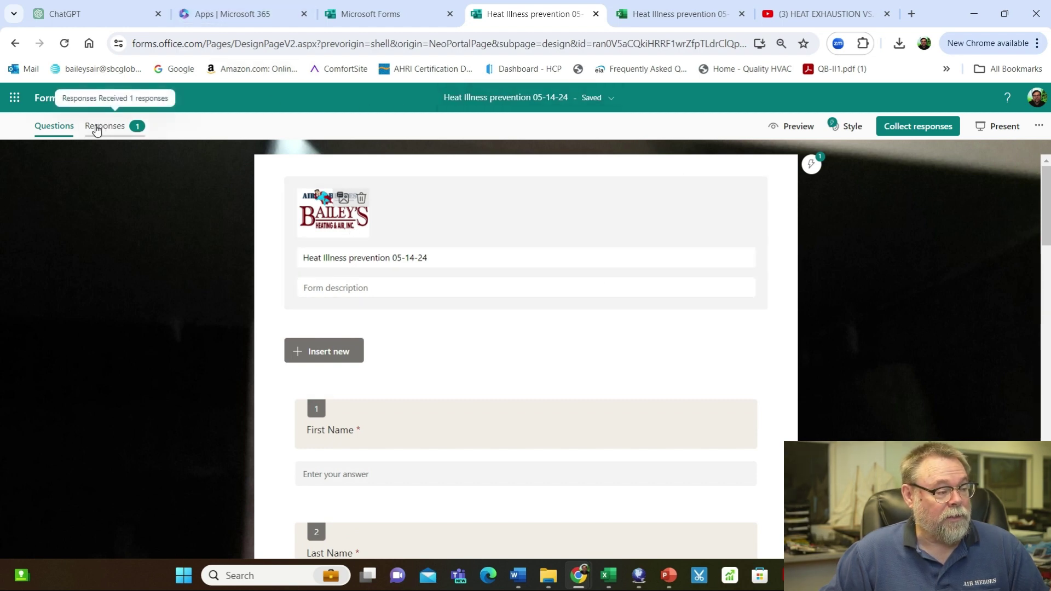
click(782, 126)
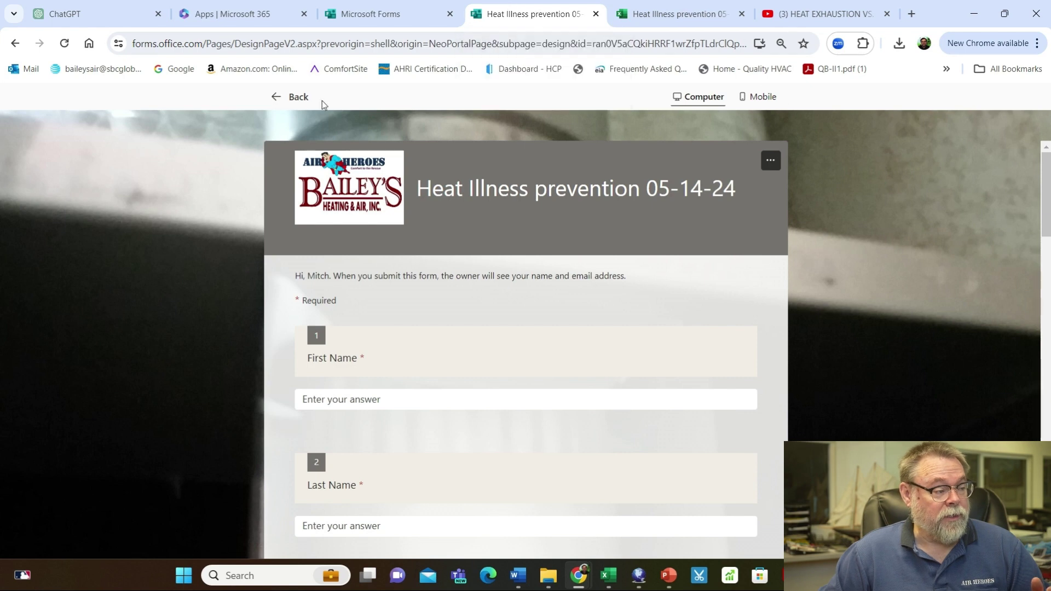
Leave the preview, set responses to 'Anyone can respond', and enable Shorten URL
click(278, 97)
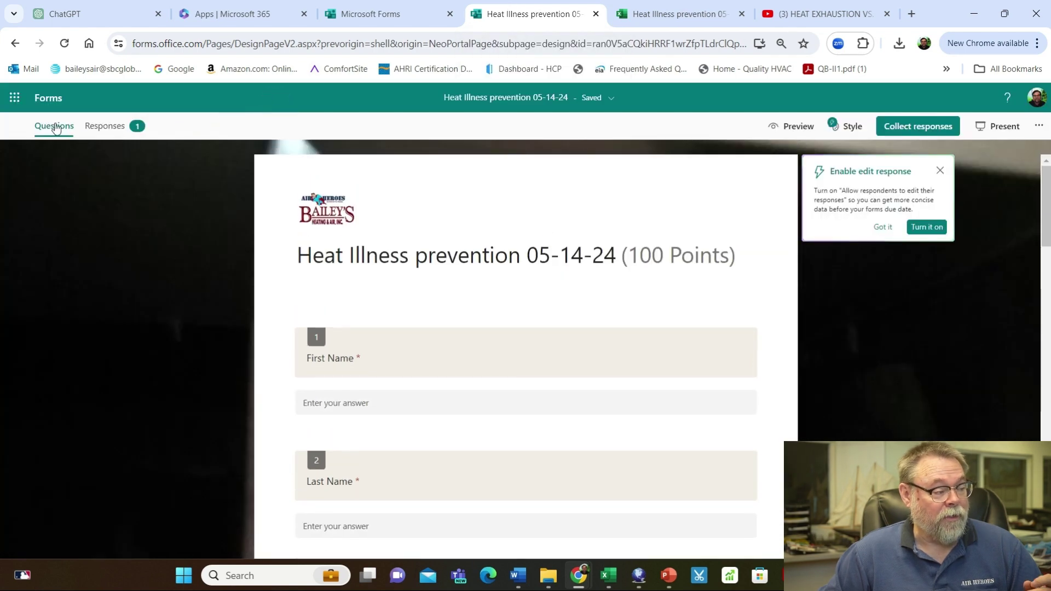
click(921, 128)
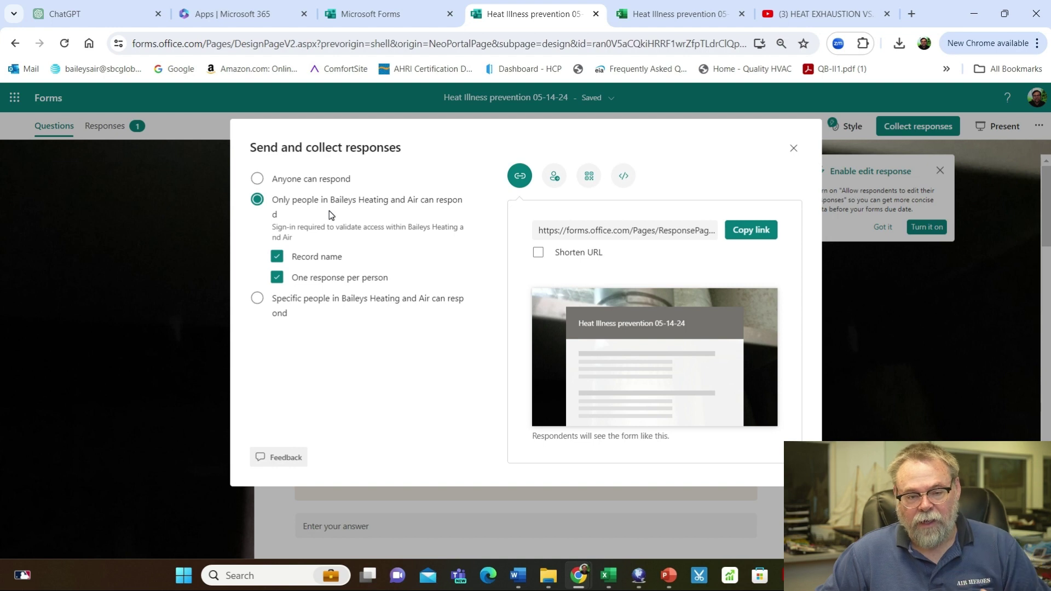
click(257, 179)
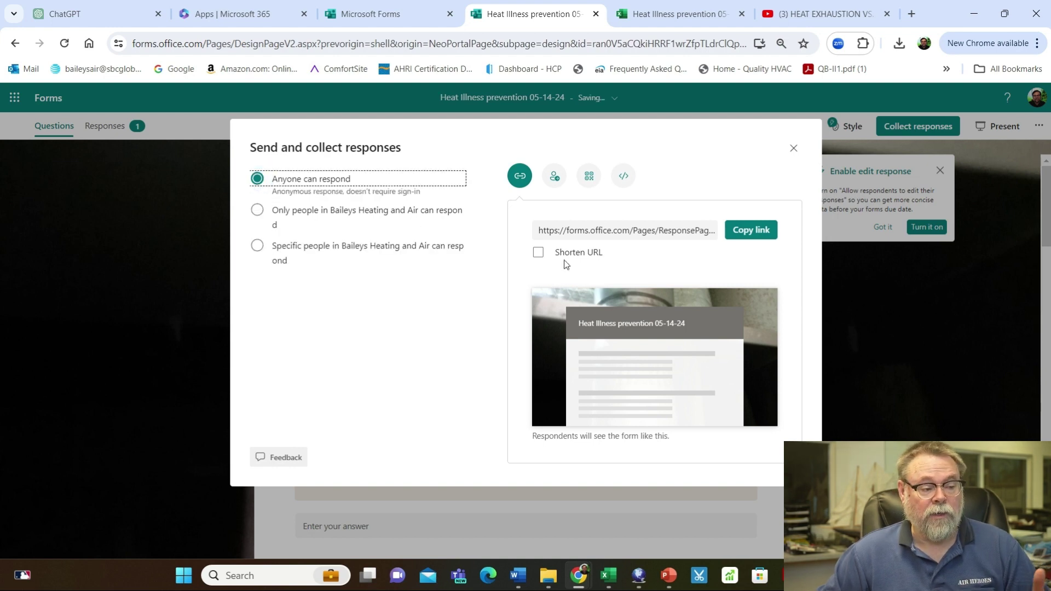
click(540, 253)
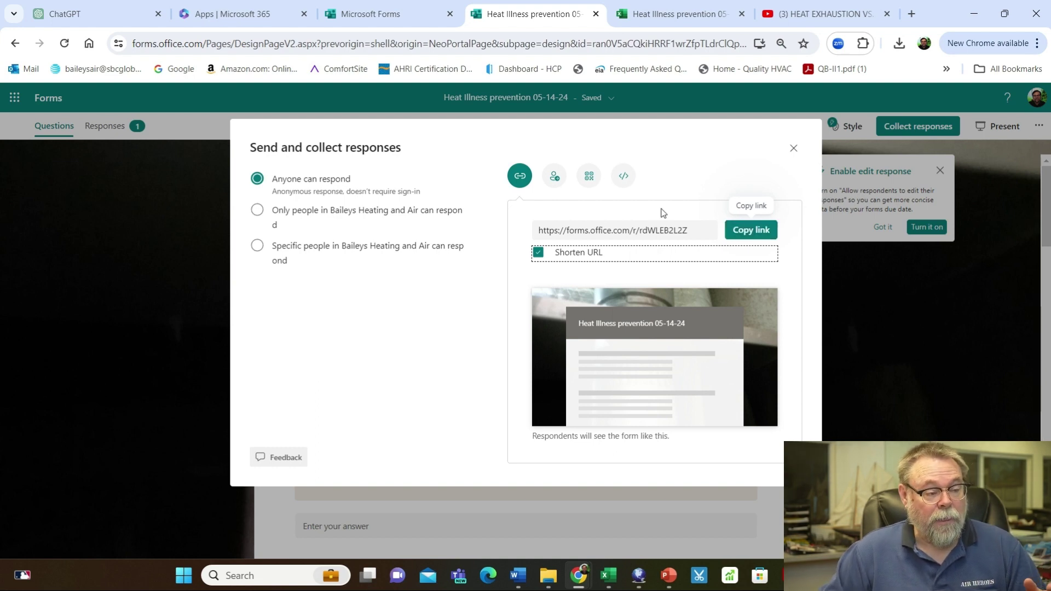
Save the quiz's QR code as 'QRCode for Heat Illness prevention 05-14-24.png'
click(588, 177)
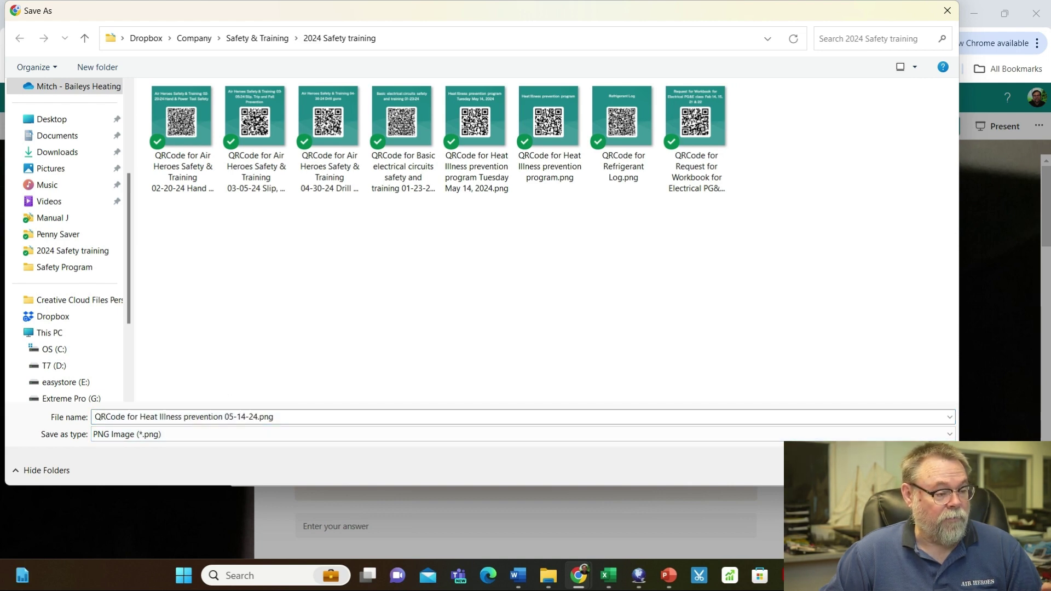
key(Return)
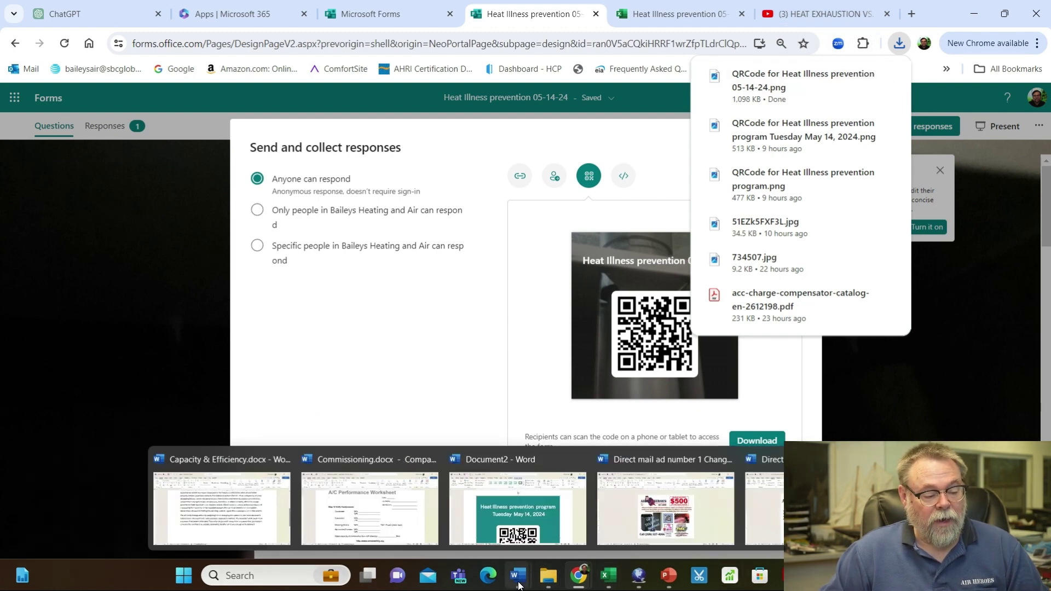
In the Word flyer, swap the old picture for 'QRCode for Heat Illness prevention 05-14-24.png'
click(539, 517)
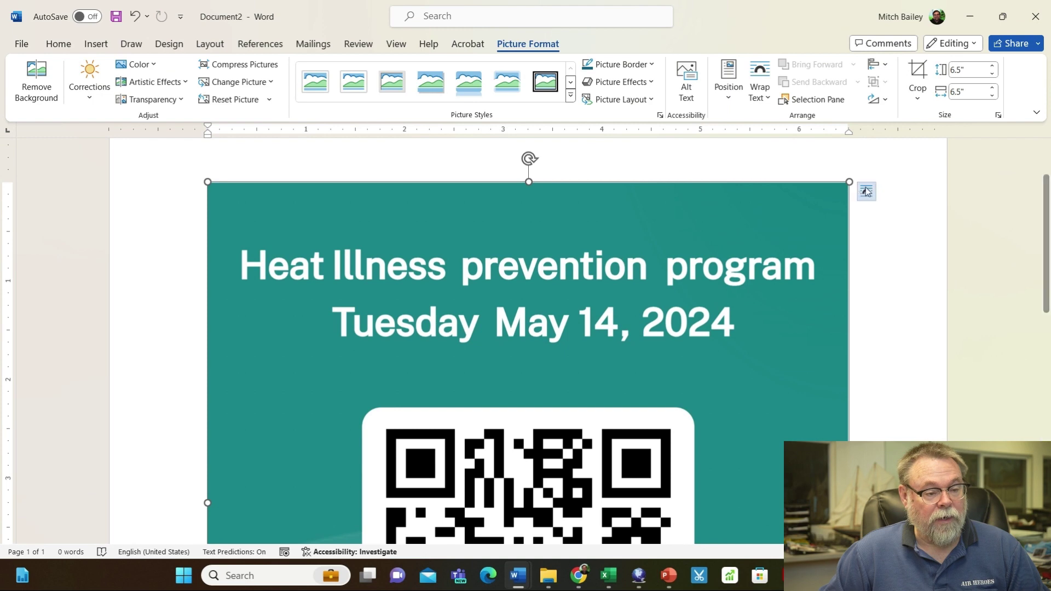
key(Delete)
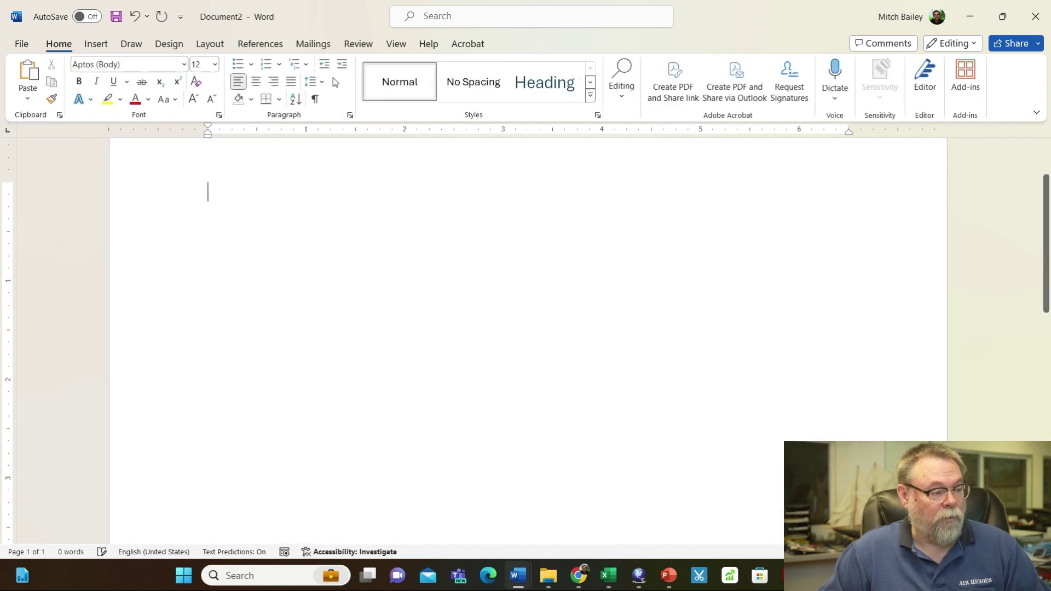
click(94, 47)
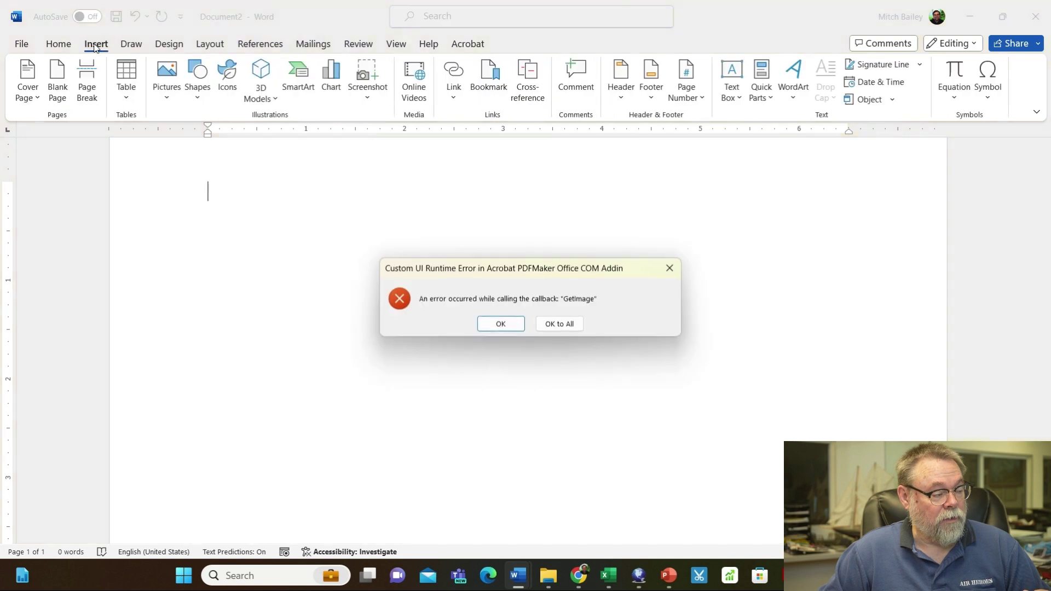
click(499, 323)
click(166, 87)
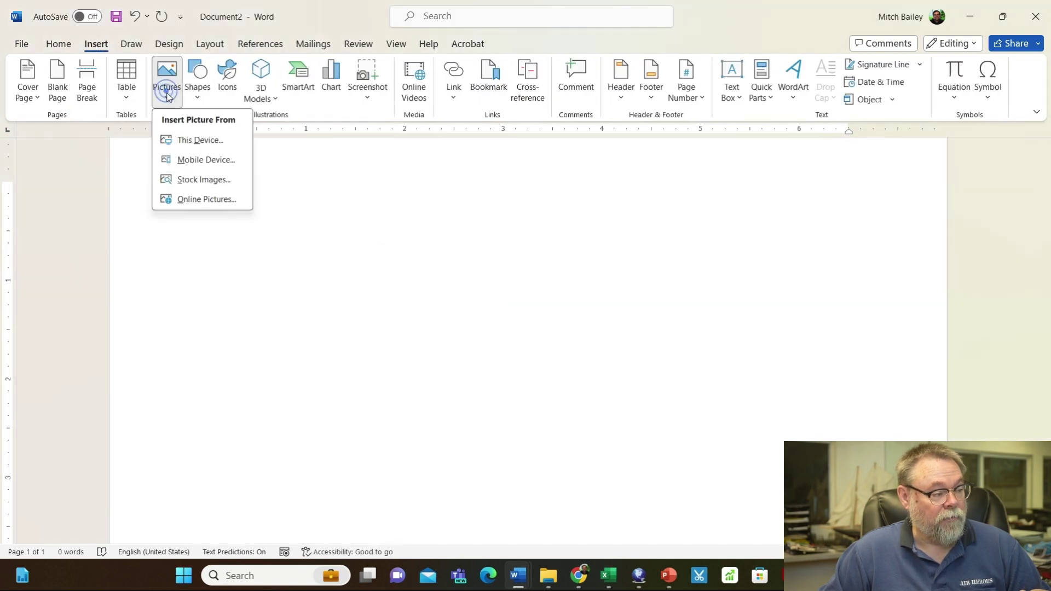
click(201, 140)
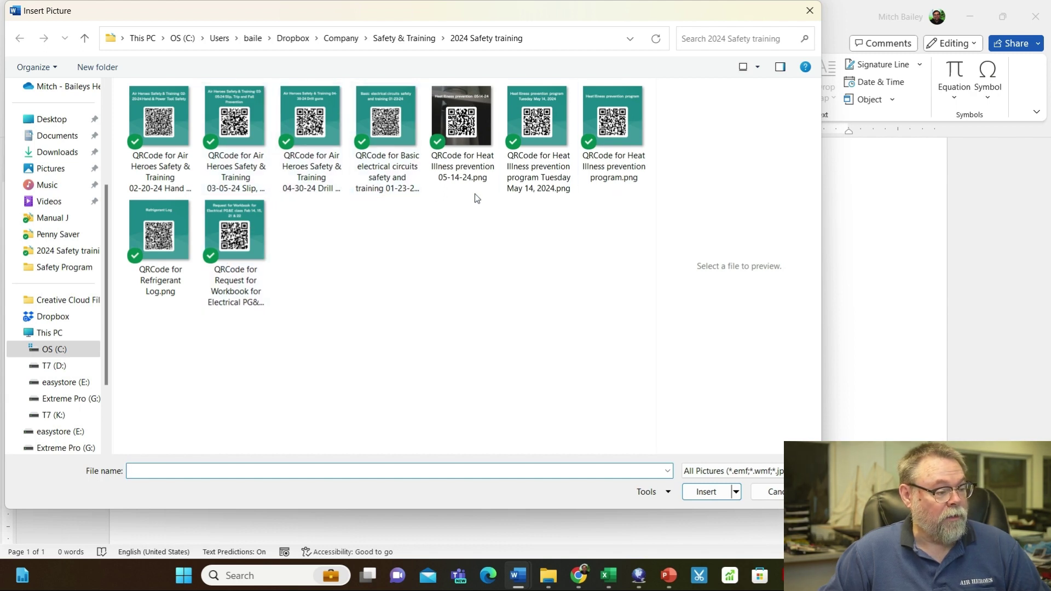
click(459, 157)
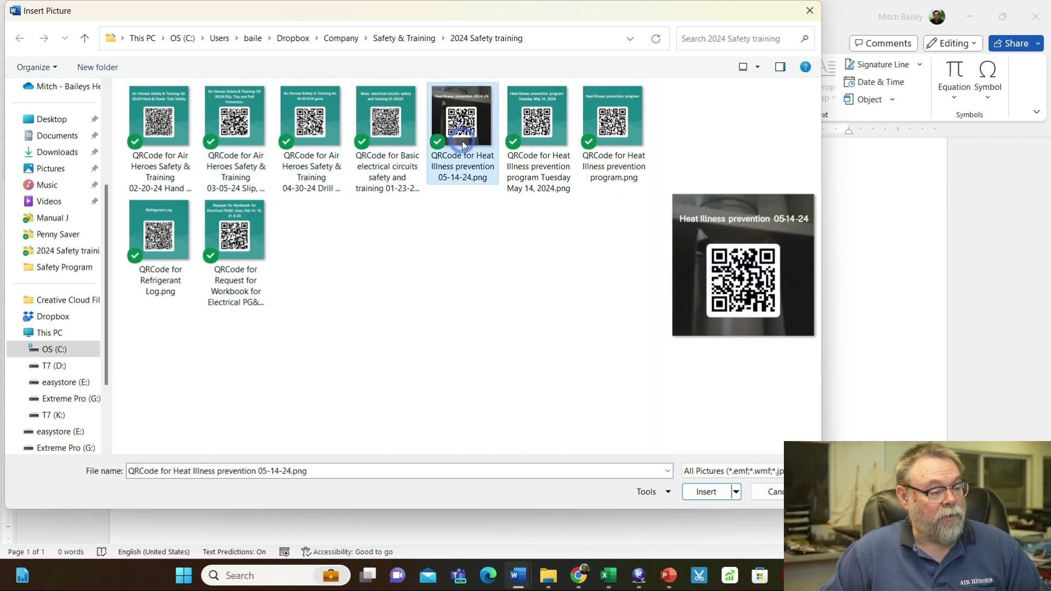
click(709, 493)
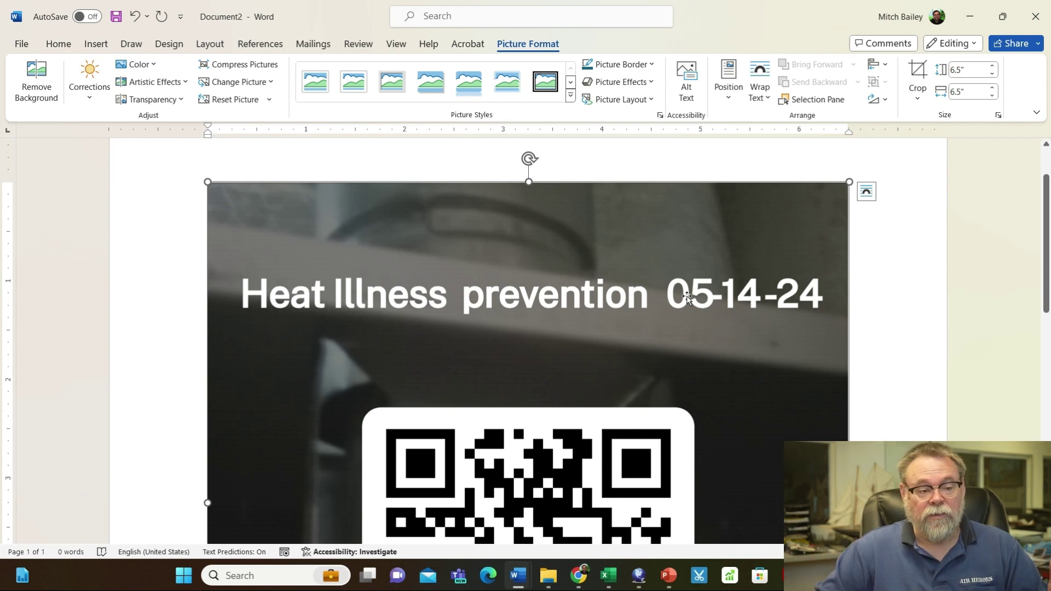
click(967, 19)
On the YouTube heat exhaustion video, choose Save from its more-actions menu
click(823, 16)
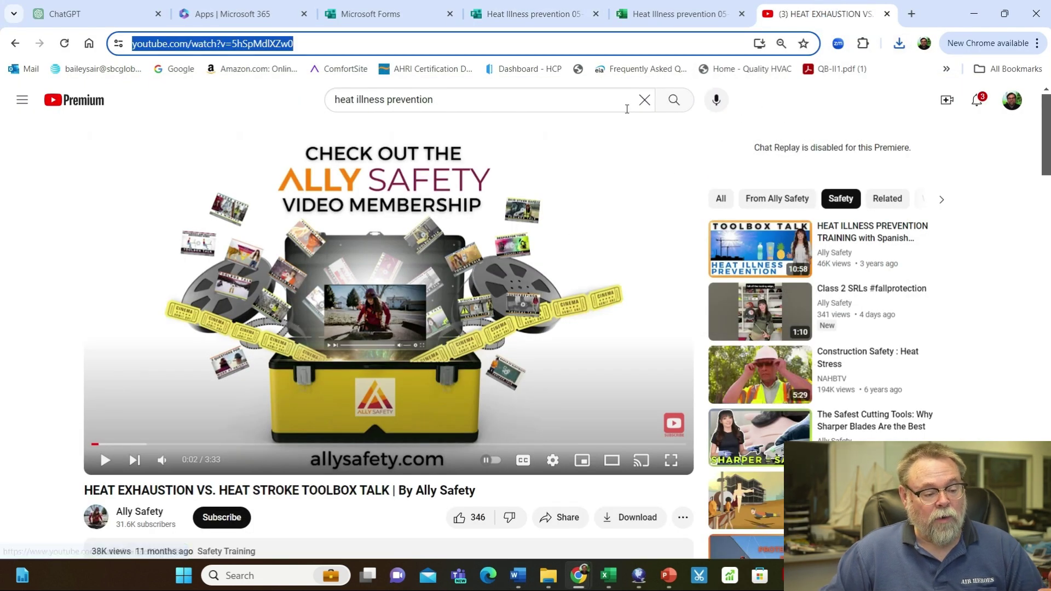
click(681, 526)
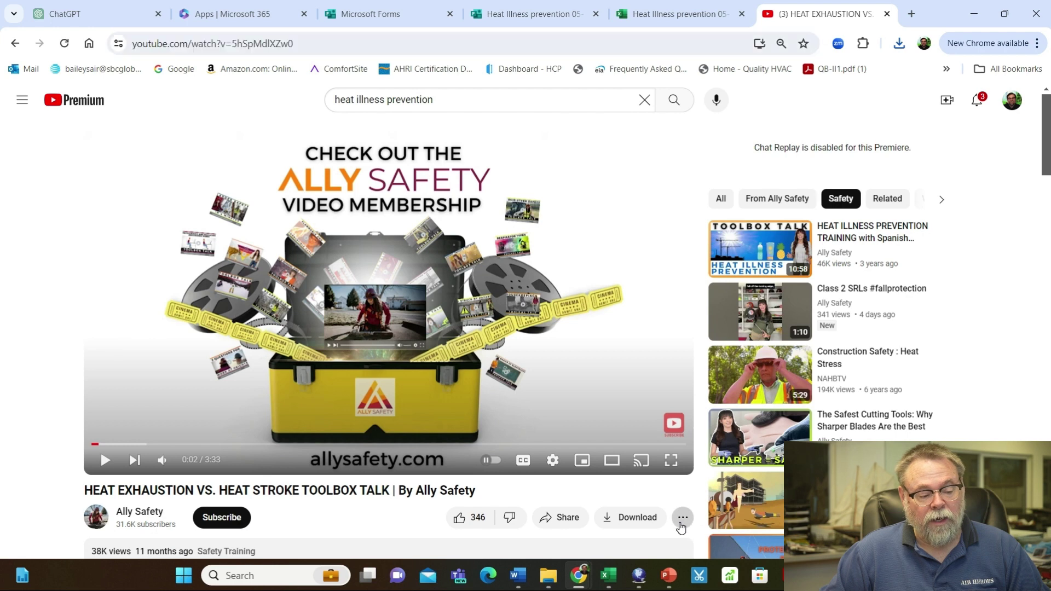
click(682, 519)
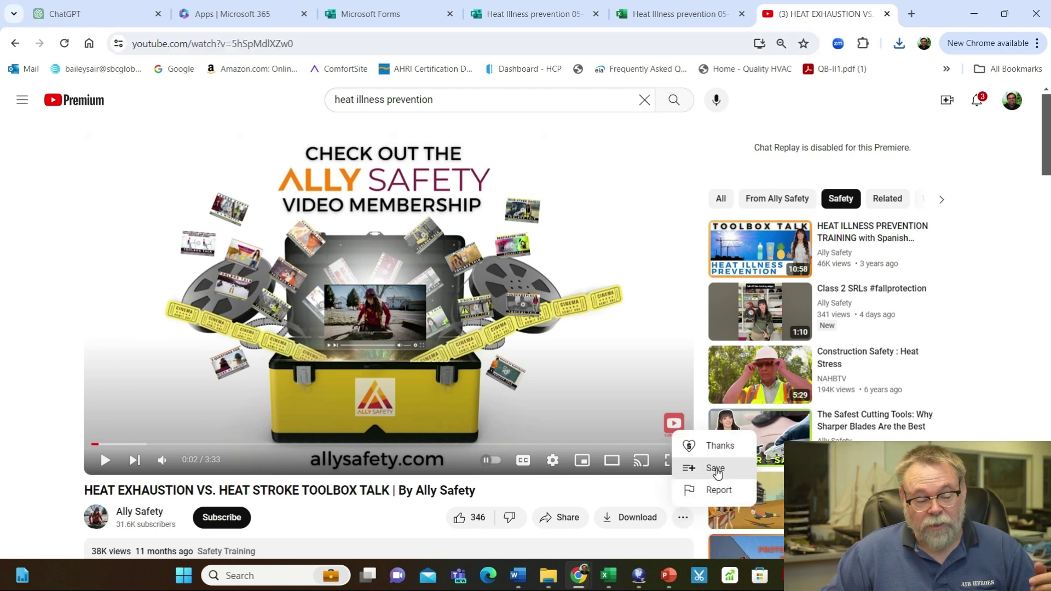
click(715, 469)
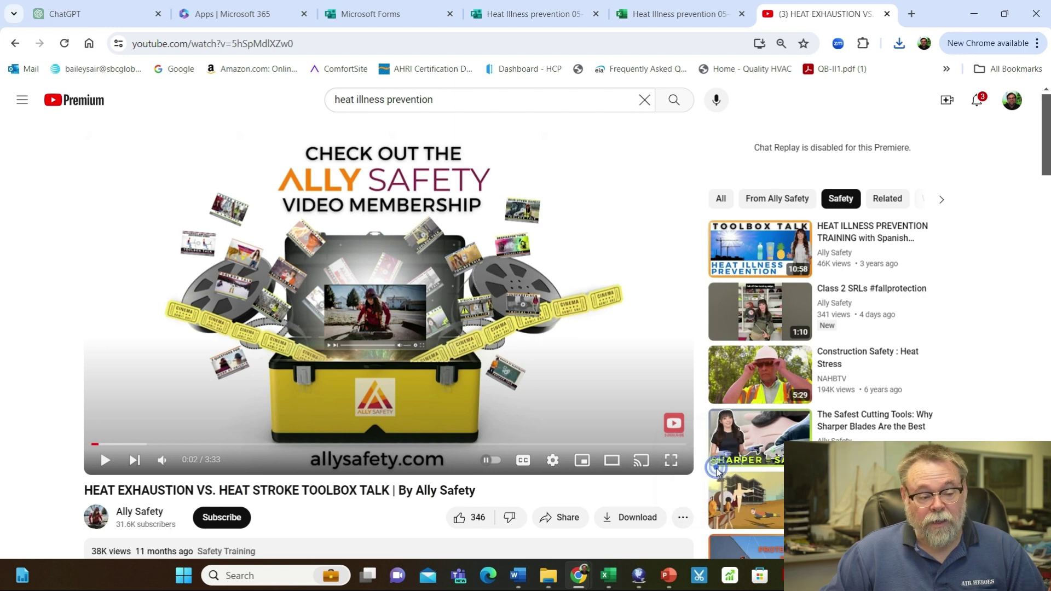